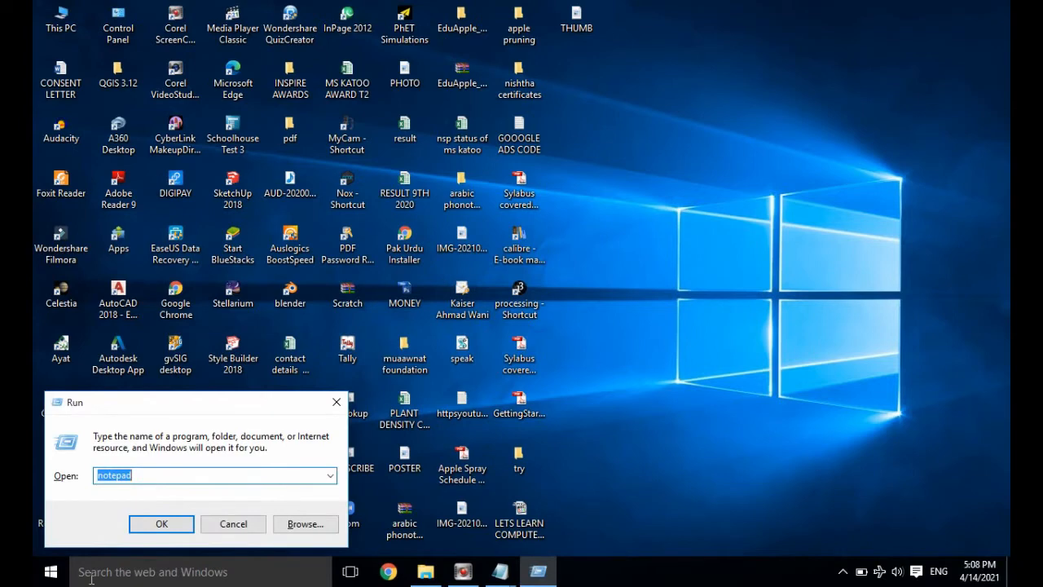
Launch Notepad with the Run command "notepad" and close the empty window.
text(notepad)
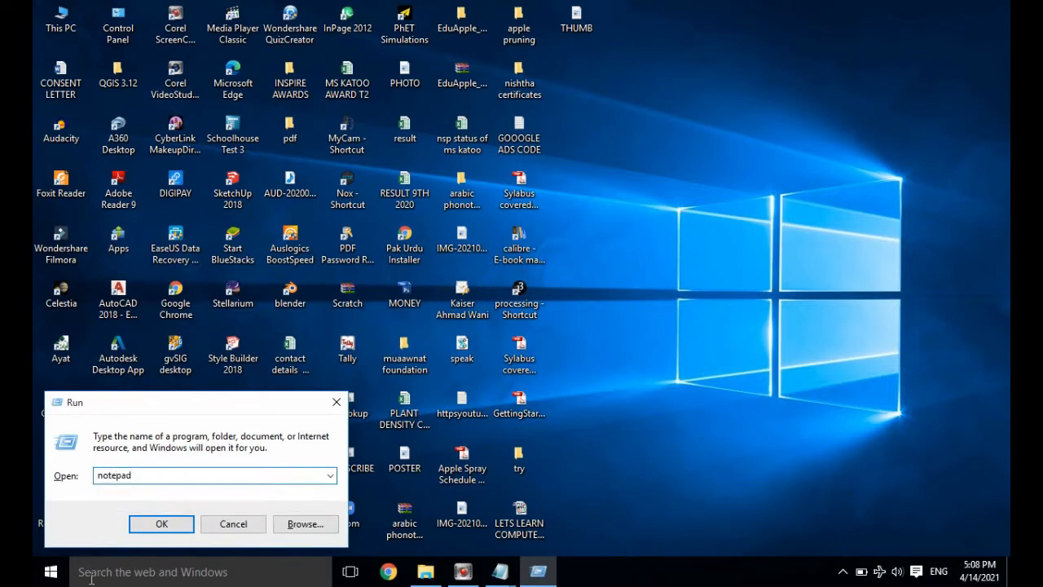
key(Return)
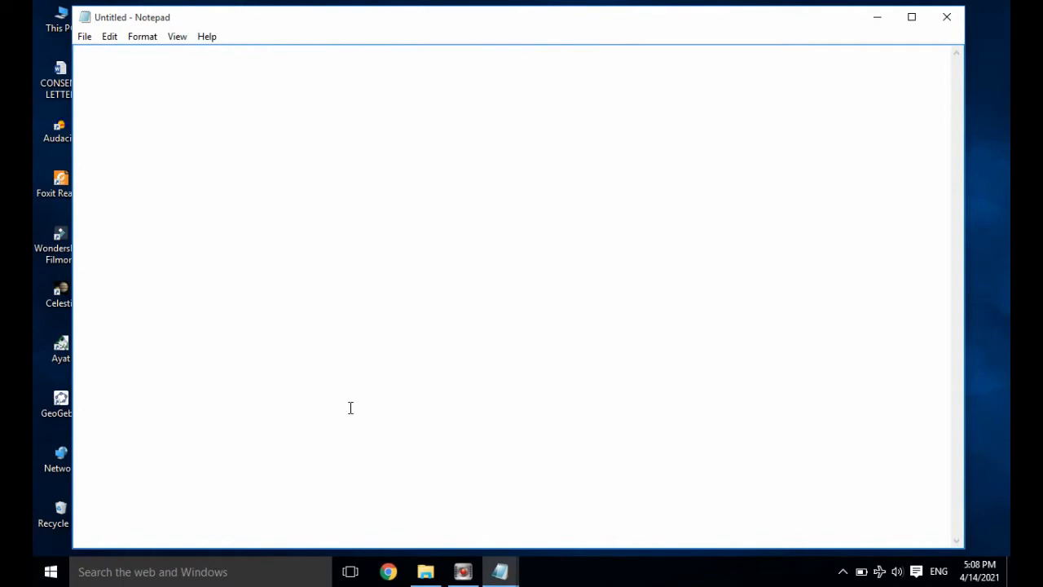
click(950, 21)
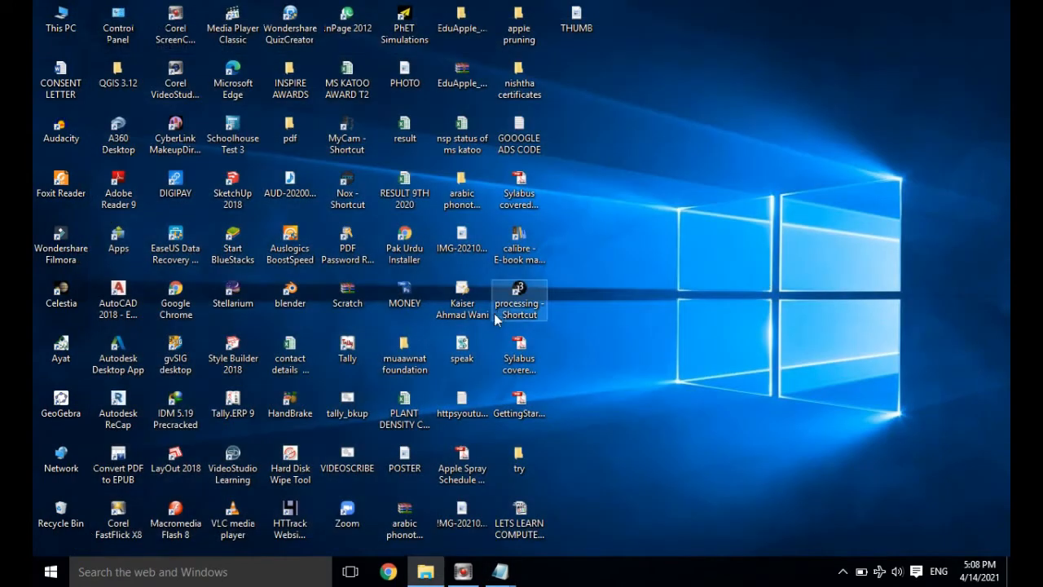
Launch Notepad from Windows Accessories in the list of all apps and maximize its window.
click(51, 575)
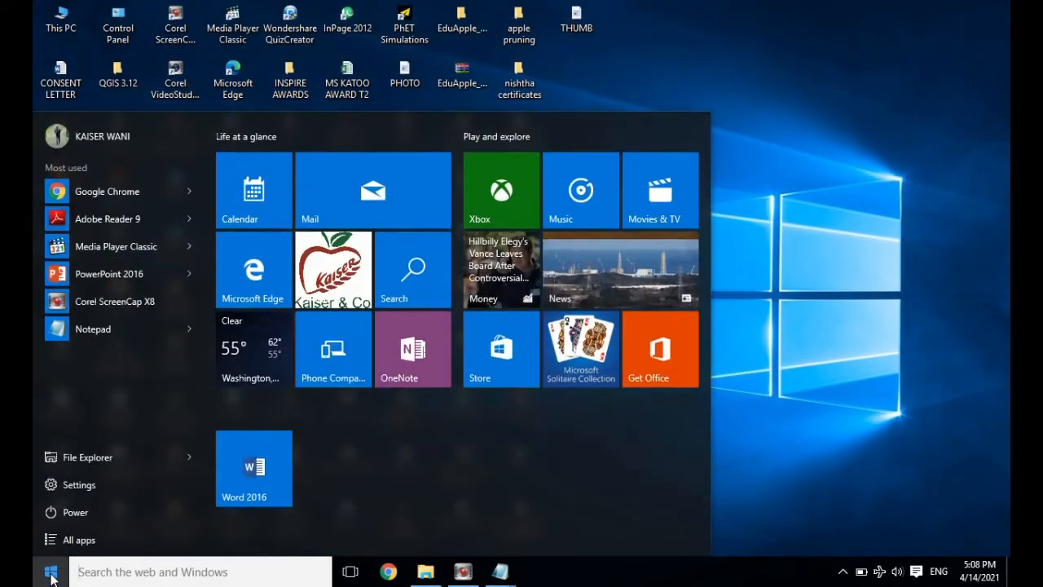
click(84, 539)
scroll(202, 222, down, 15)
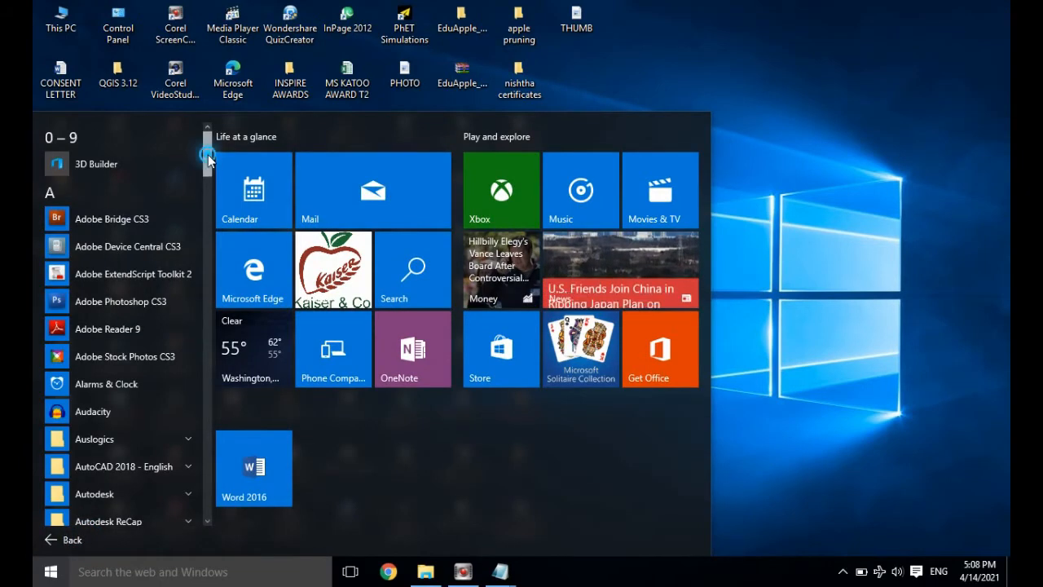
drag(226, 425, 225, 477)
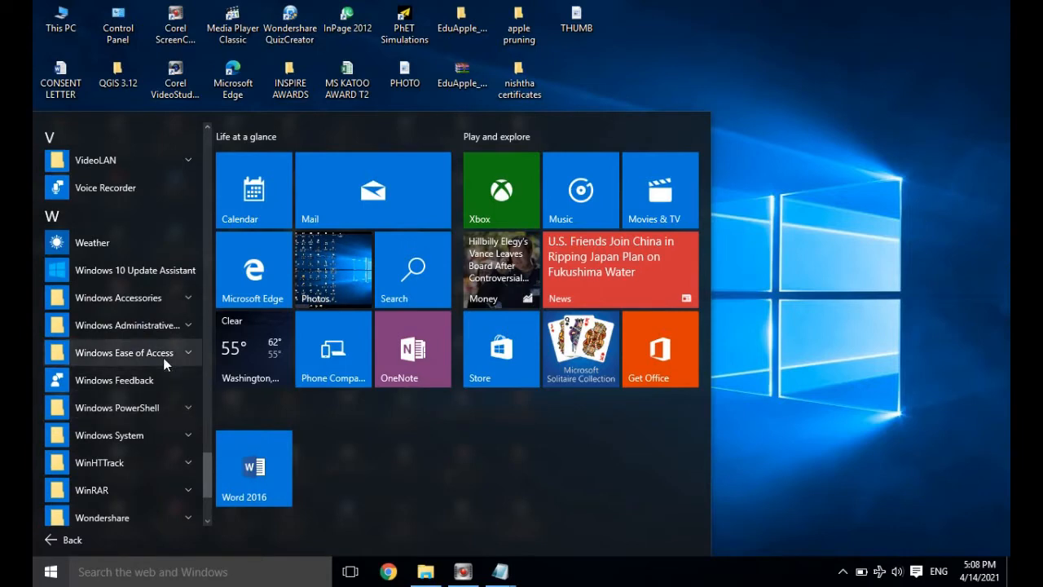
click(144, 298)
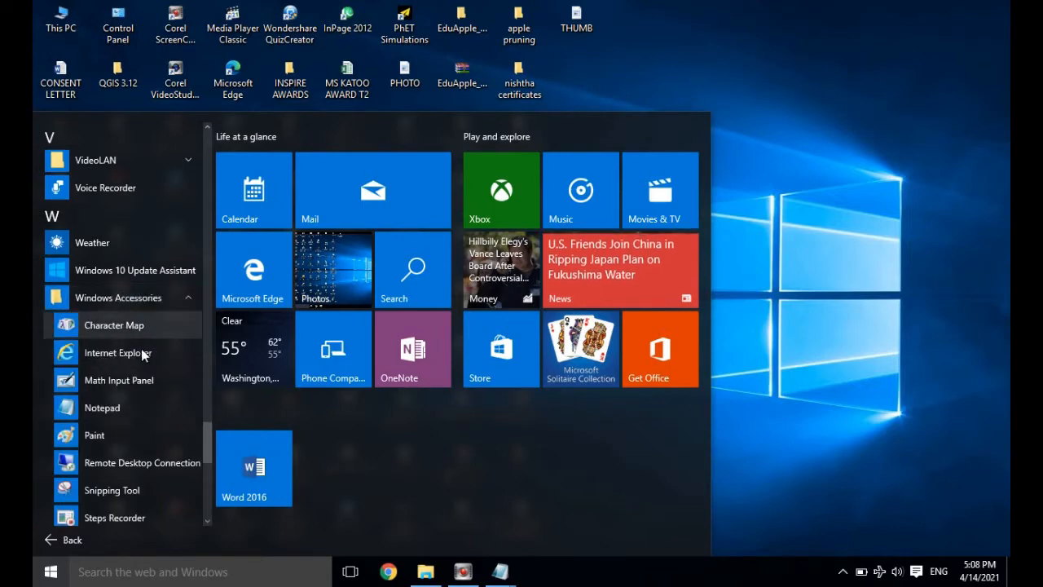
click(118, 408)
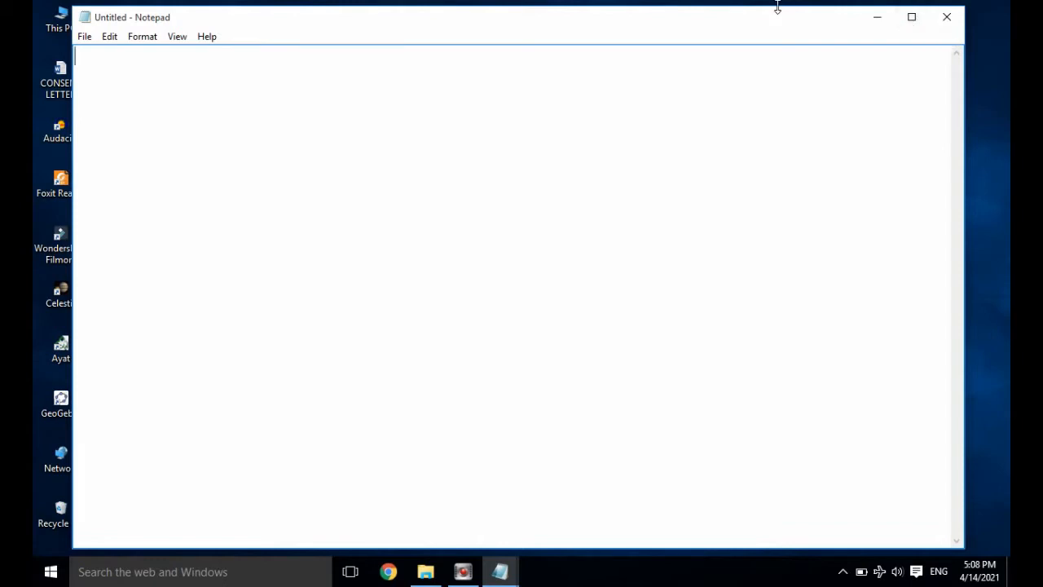
click(910, 18)
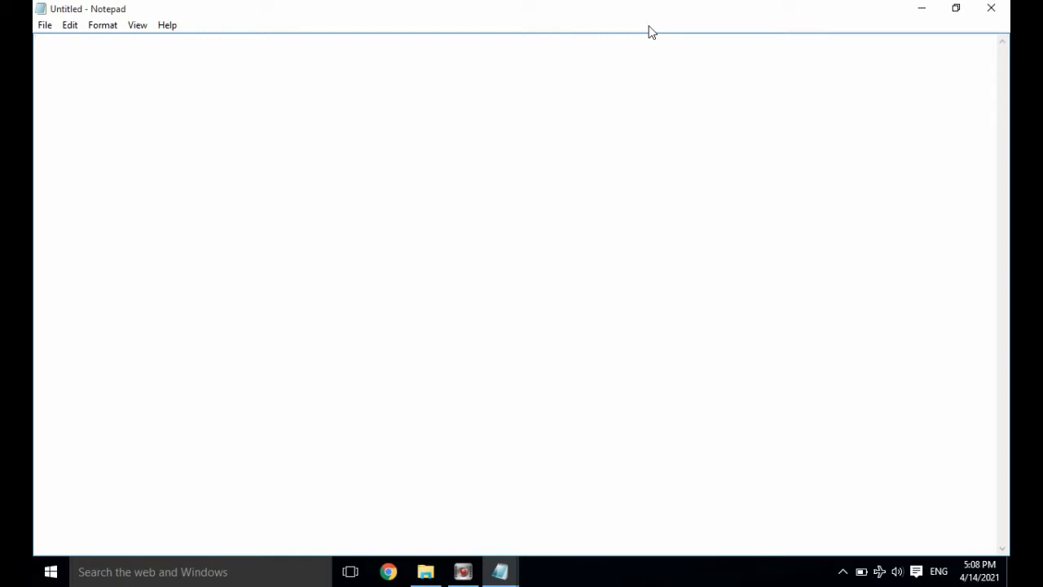
Fill the blank note with the five sample paragraphs beginning "Video provides a powerful way to help you prove your point.".
click(51, 47)
text(Video provides a powerful way to help you prove your point. When you click Online Video, you can paste in the embed code for the video you want to add. You can also type a keyword to search online for the video that best fits your document. To make your document look professionally produced, Word provides header, footer, cover page, and text box designs that complement each other. For example, you can add a matching cover page, header, and sidebar. Click Insert and then choose the elements you want from the different galleries. Themes and styles also help keep your document coordinated. When you click Design and choose a new Theme, the pictures, charts, and SmartArt graphics change to match your new theme. When you apply styles, your headings change to match the new theme. Save time in Word with new buttons that show up where you need them. To change the way a picture fits in your document, click it and a button for layout options appears next to it. When you work on a table, click where you want to add a row or a column, and then click the plus sign. Reading is easier, too, in the new Reading view. You can collapse parts of the document and focus on the text you want. If you need to stop reading before you reach the end, Word remembers where you left off - even on another device.)
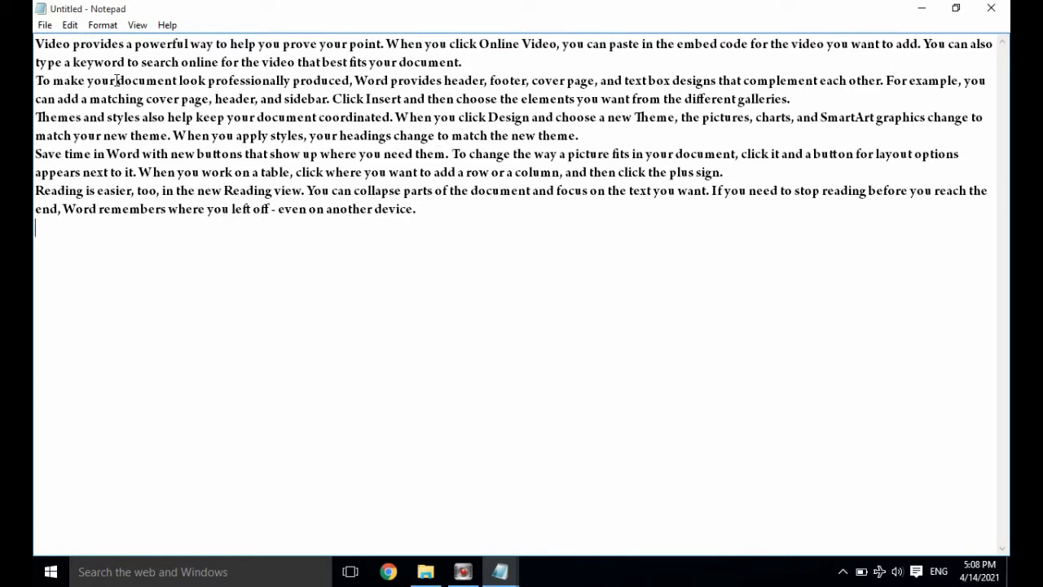
drag(233, 62, 272, 79)
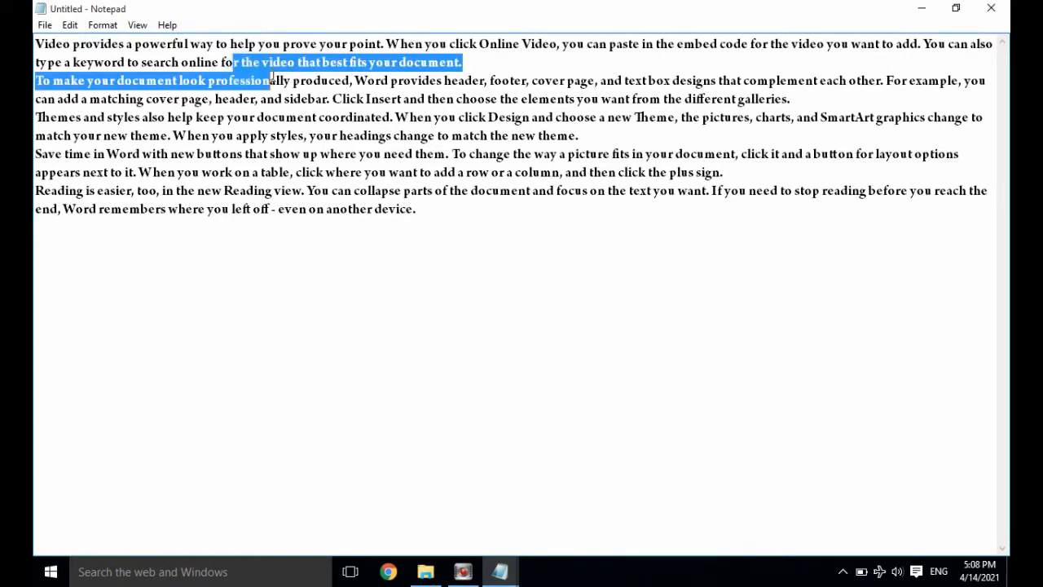
click(234, 280)
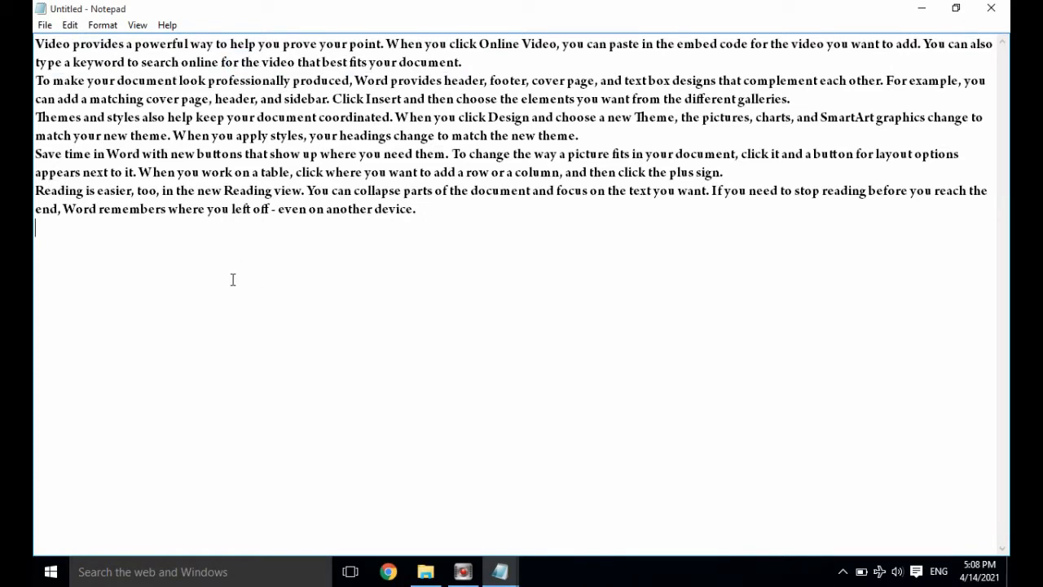
click(45, 27)
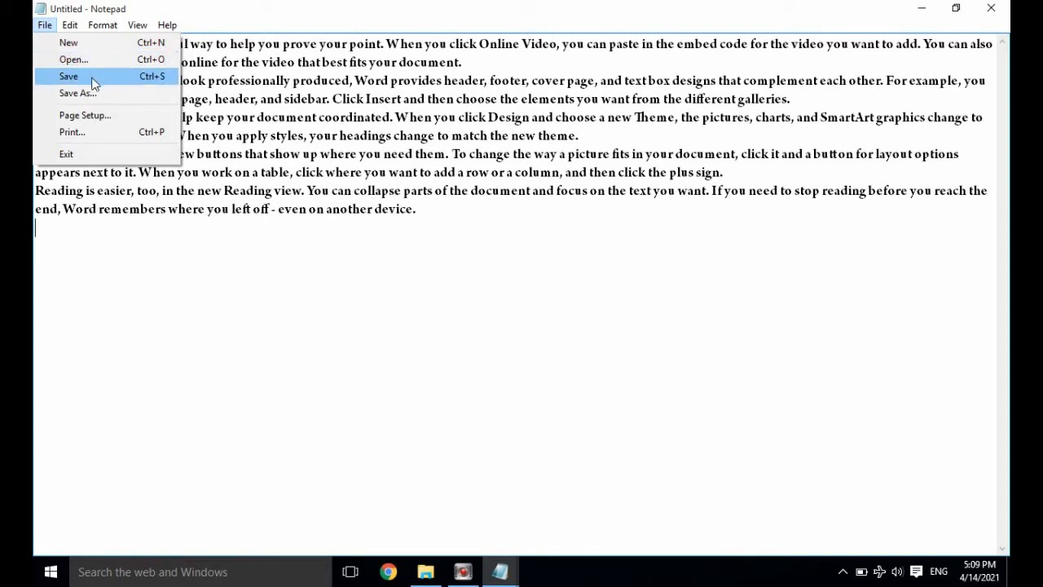
mouse_move(71, 24)
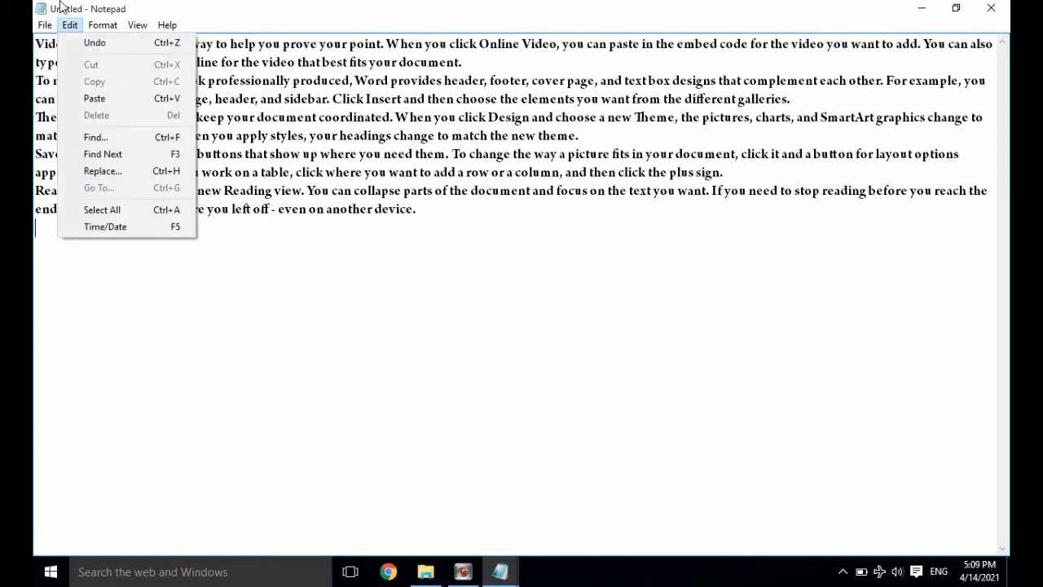
click(45, 25)
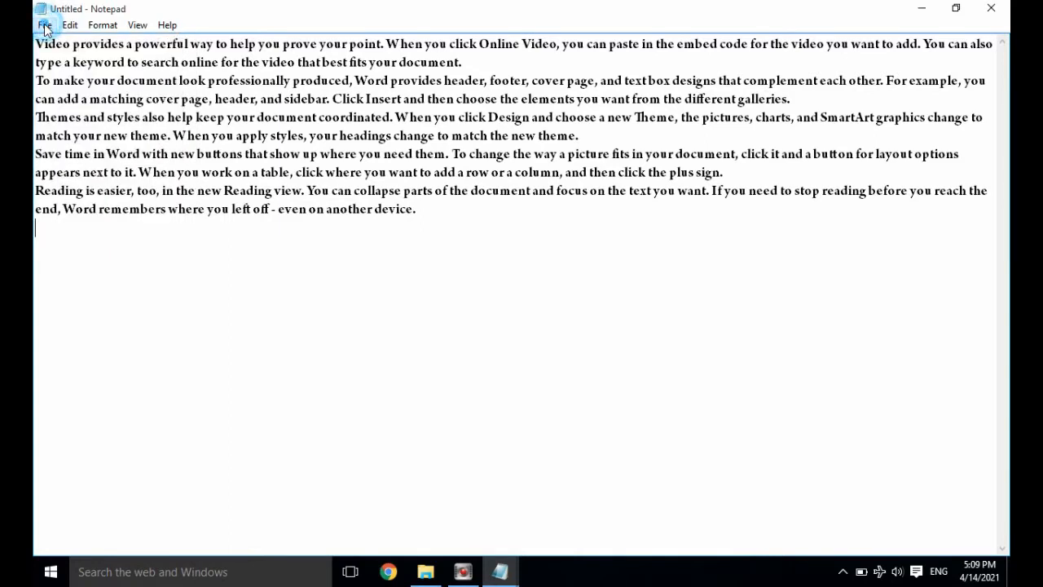
Save the untitled note to the Desktop as a text document named mynote.
click(45, 24)
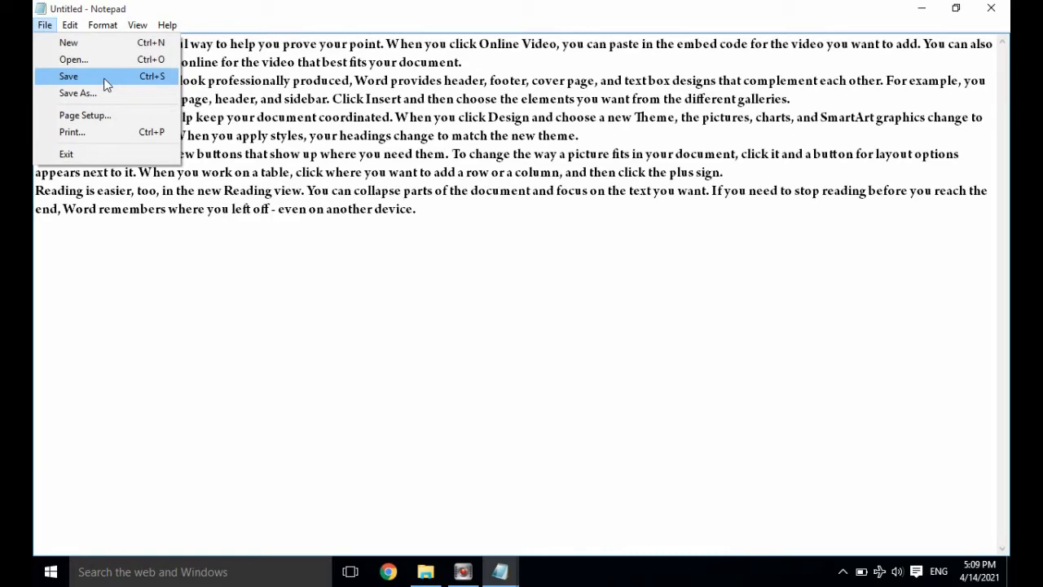
click(105, 79)
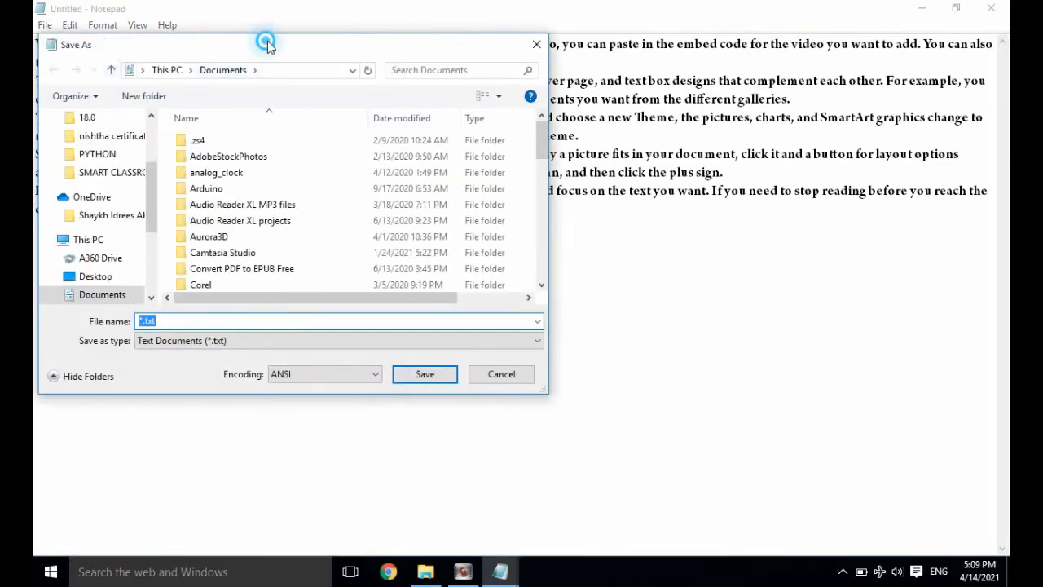
drag(267, 41, 486, 8)
click(392, 289)
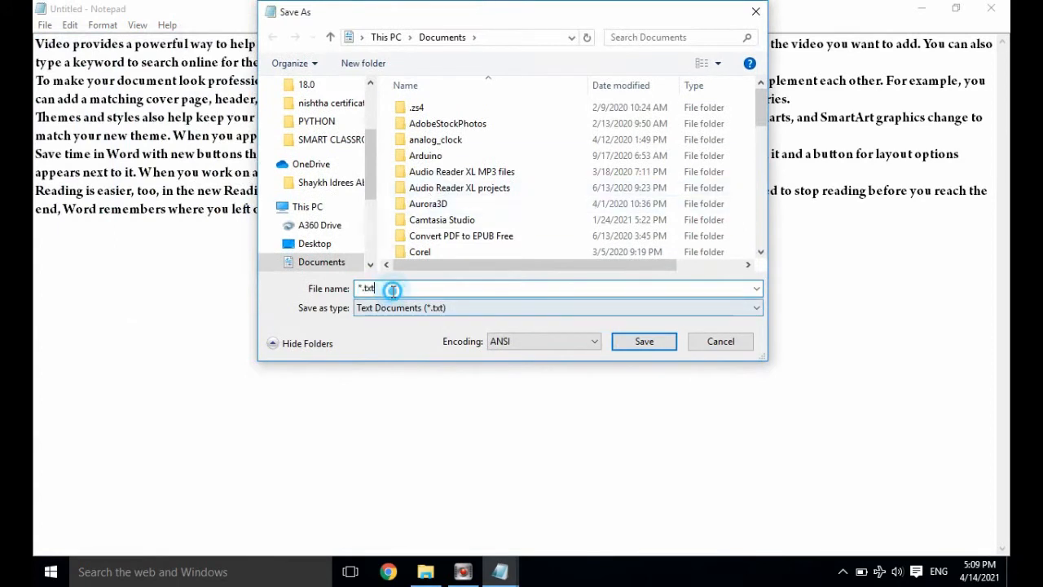
drag(392, 289, 355, 291)
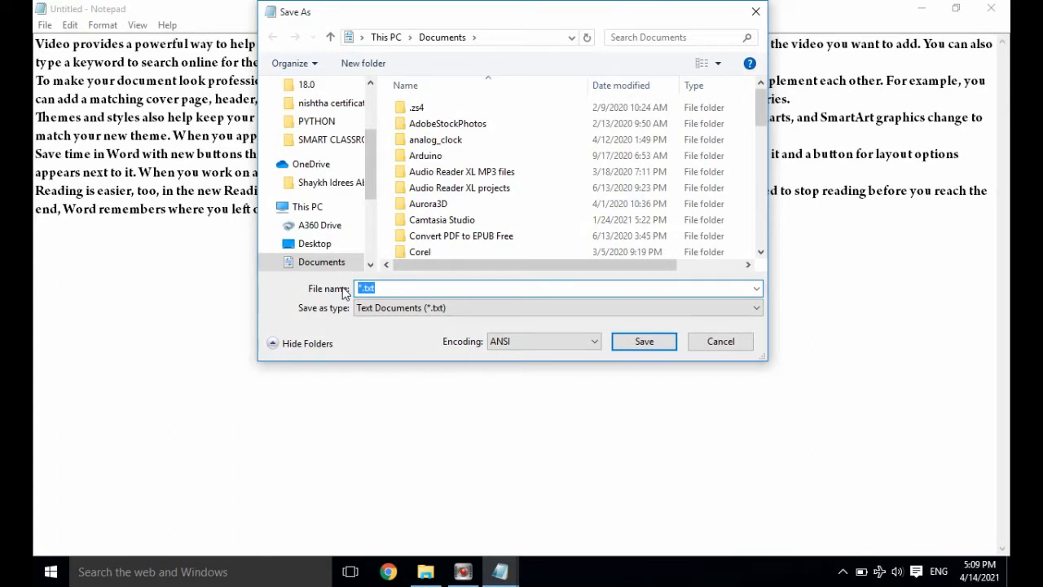
scroll(374, 171, up, 2)
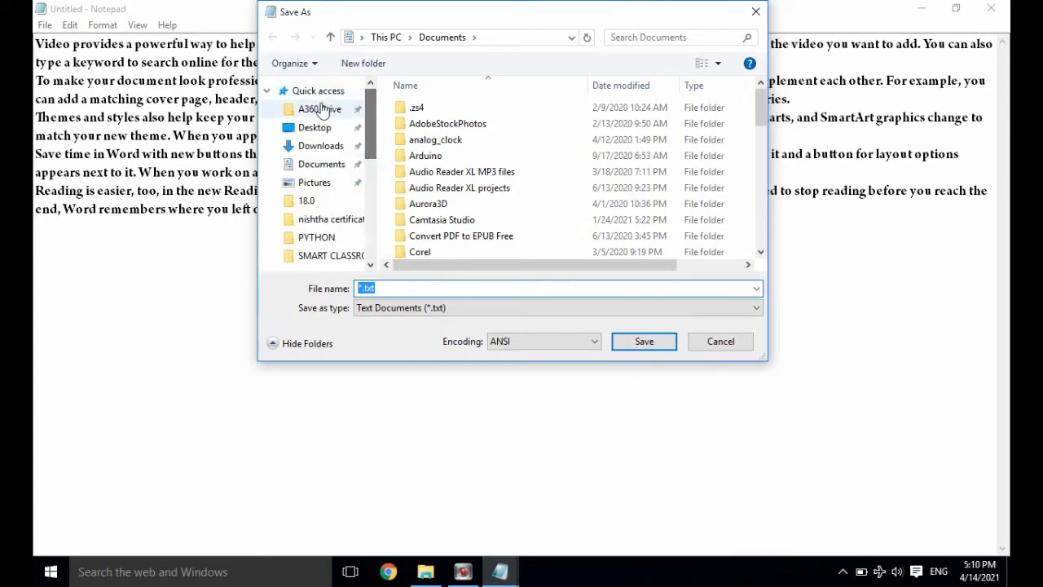
click(314, 128)
click(398, 289)
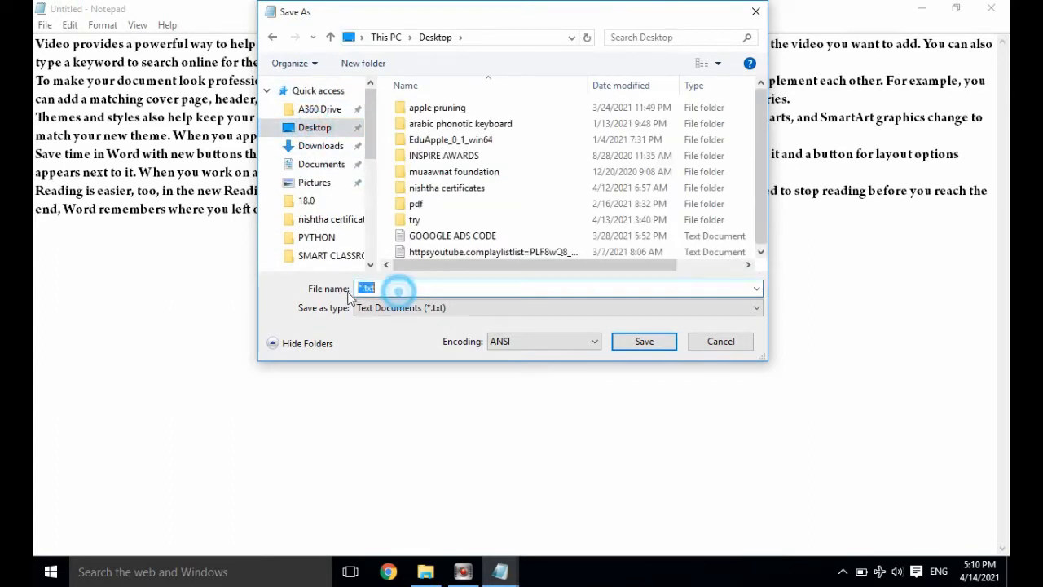
text(mynote)
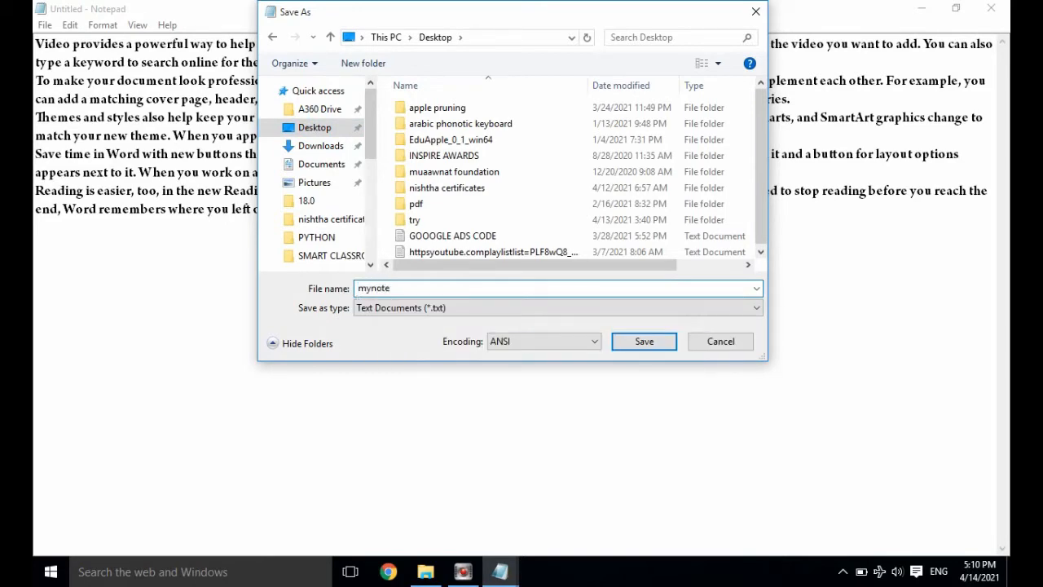
click(651, 343)
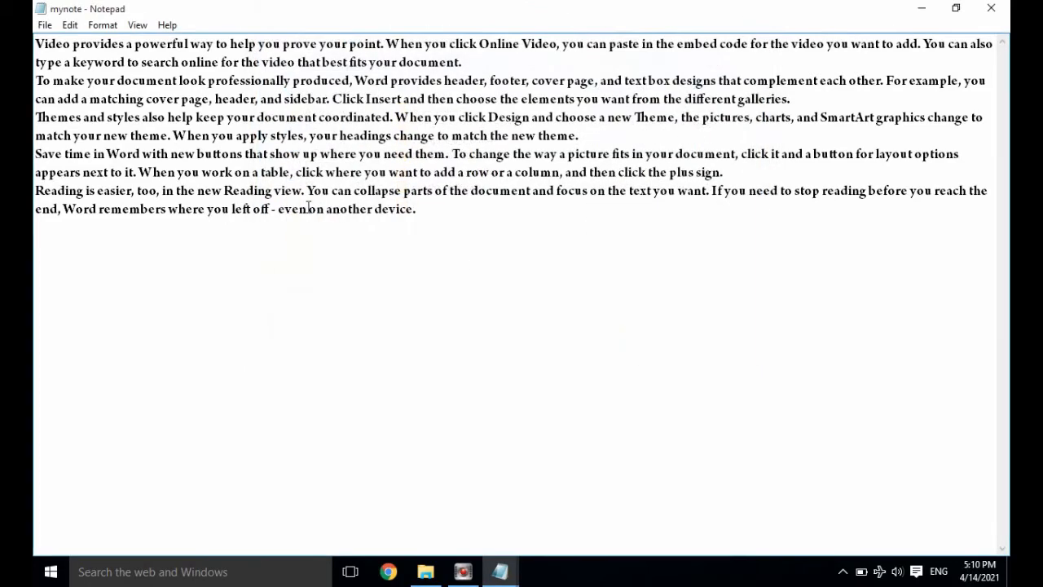
double_click(70, 11)
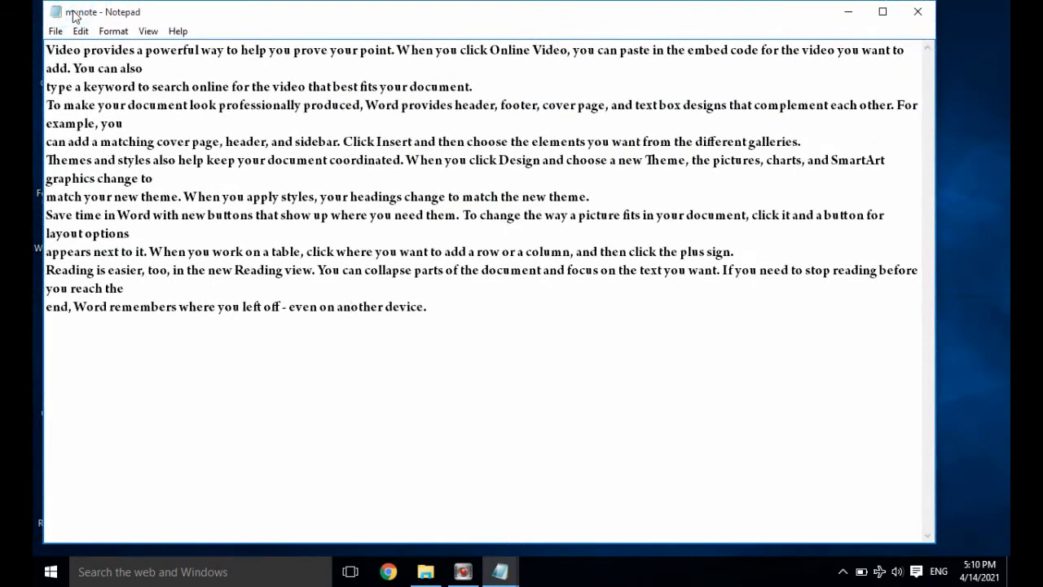
click(891, 22)
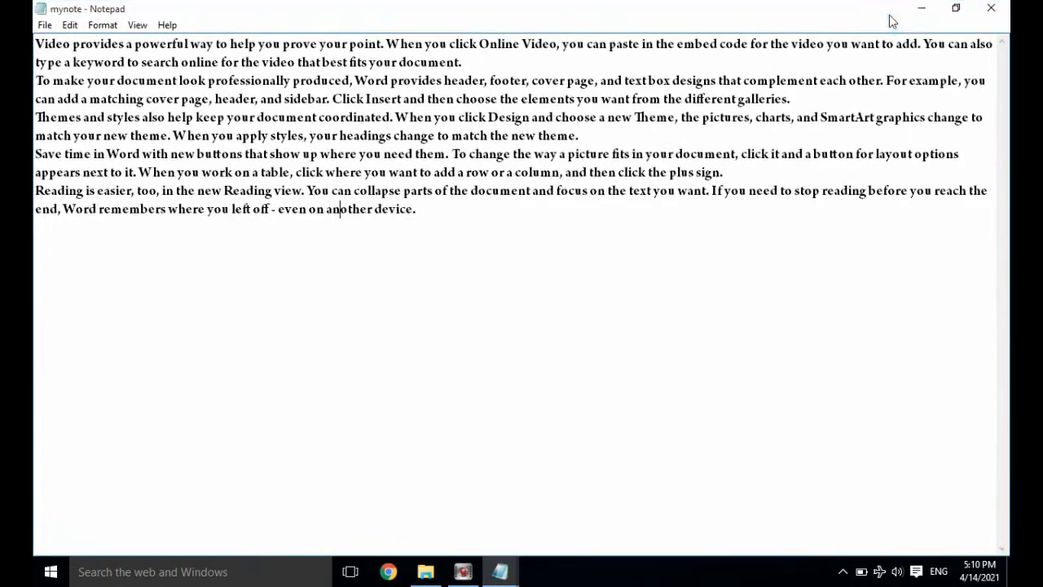
Save a copy of the mynote document to the Desktop under the name demo.
click(44, 27)
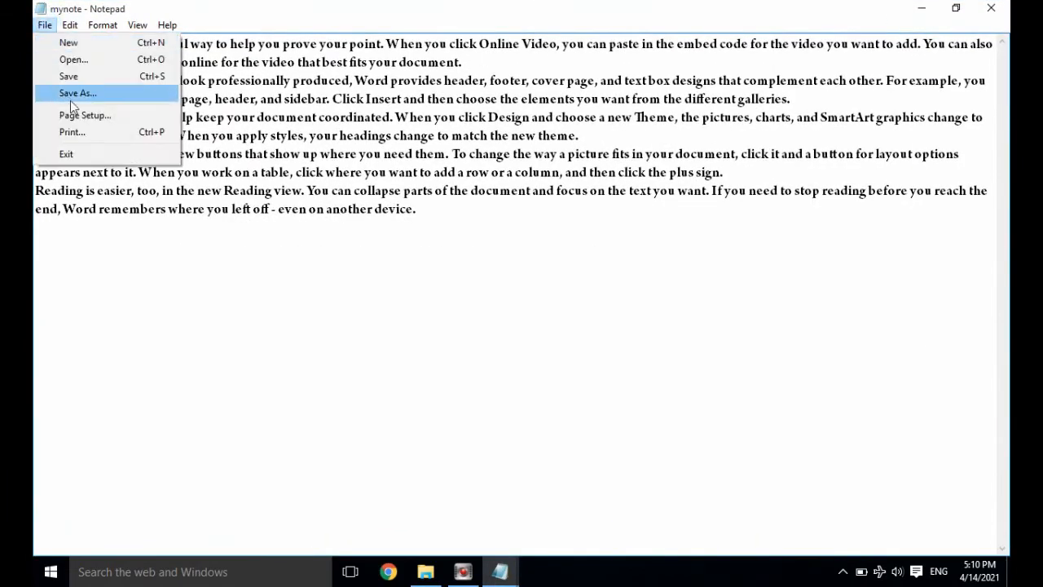
click(89, 94)
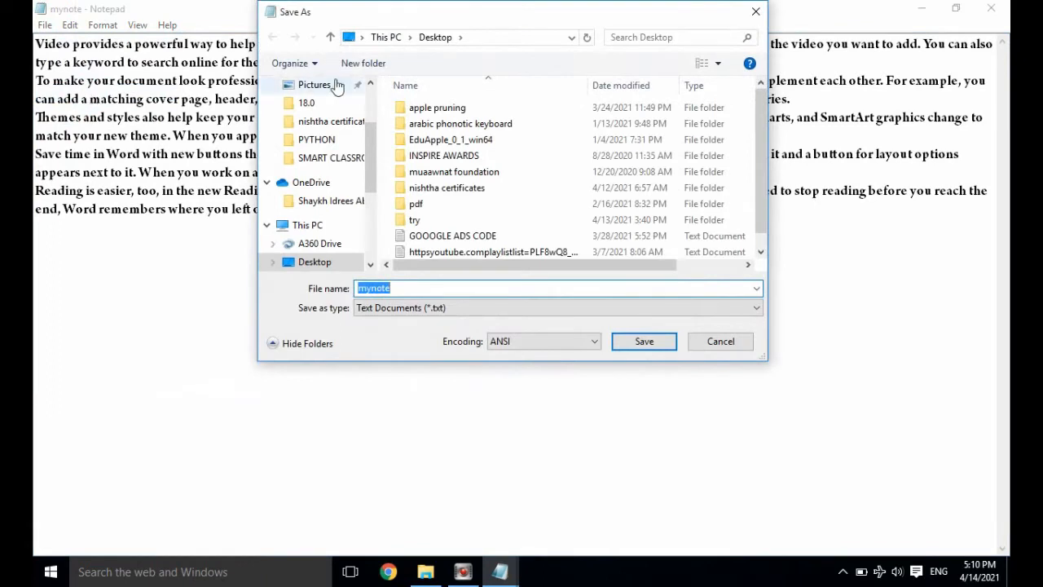
drag(544, 11, 535, 54)
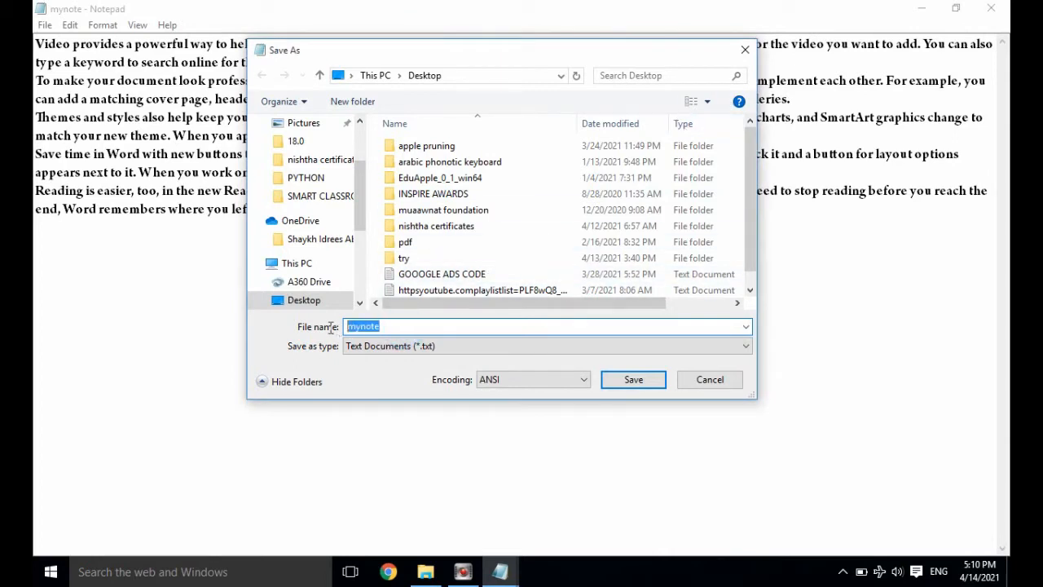
text(demo)
click(635, 379)
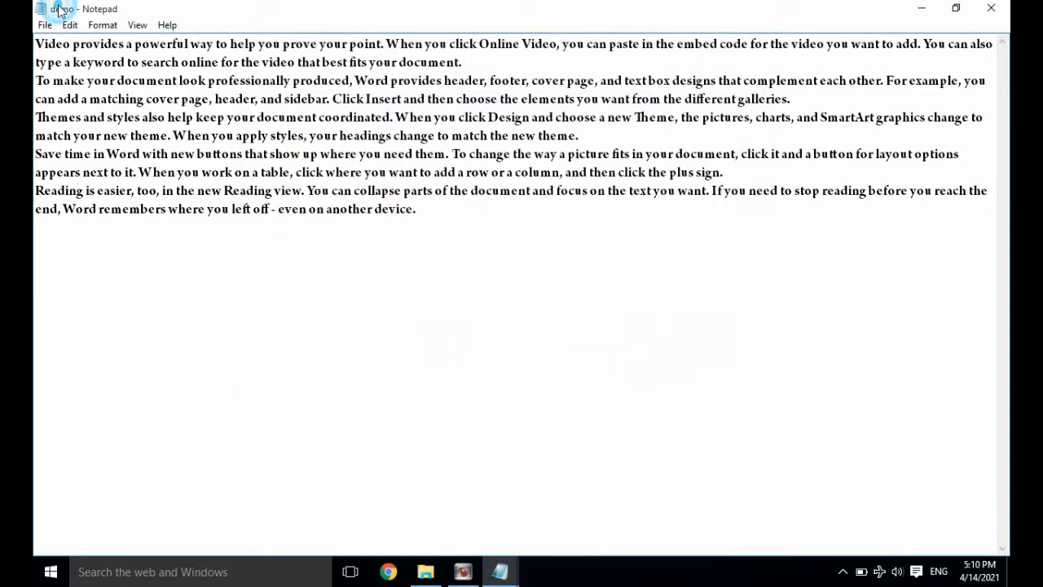
Move the Notepad window aside to check the mynote and demo files on the desktop, and maximize it again.
click(954, 9)
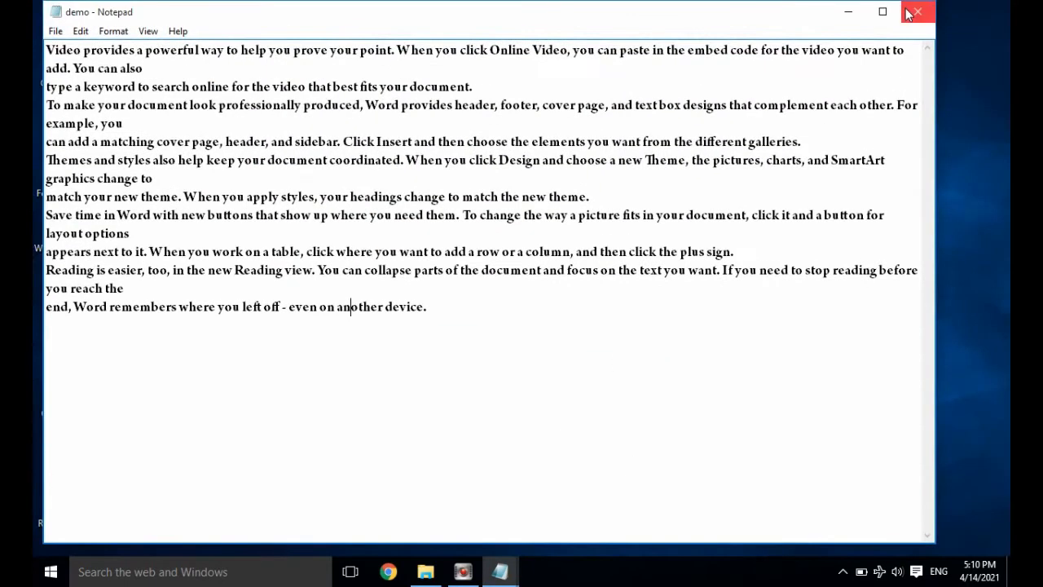
drag(826, 16, 733, 269)
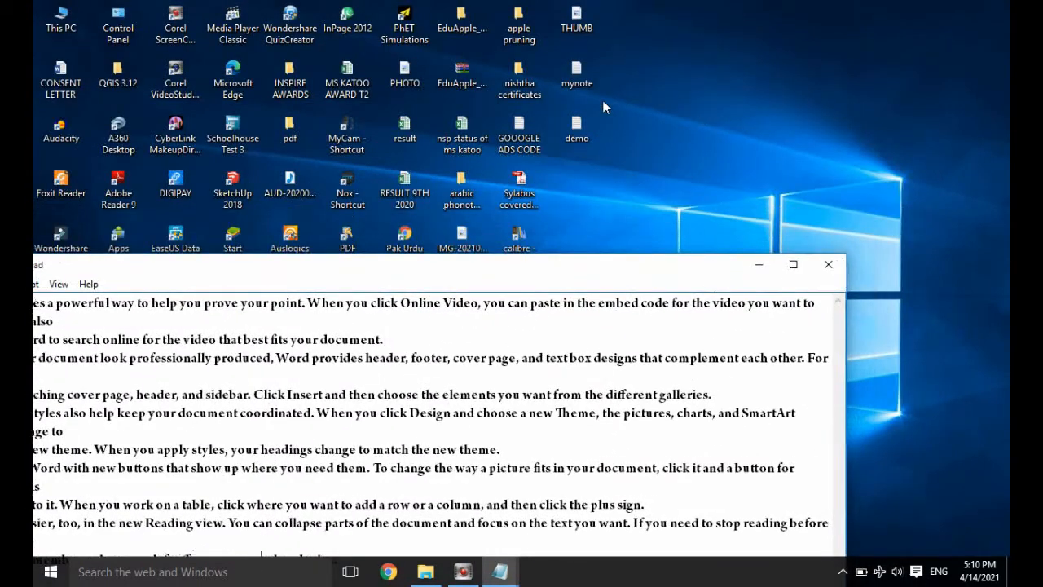
drag(551, 54, 622, 162)
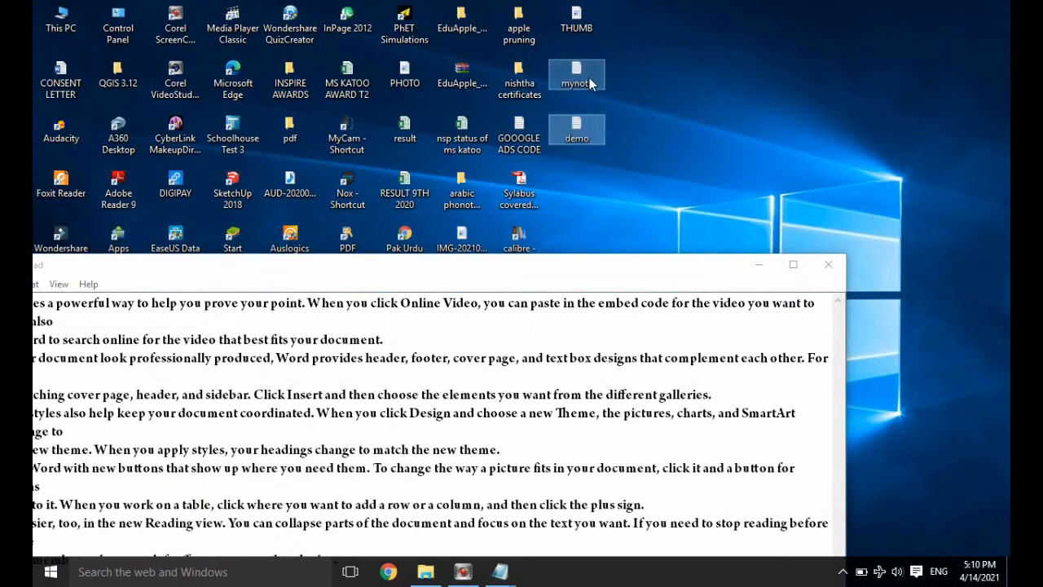
click(585, 135)
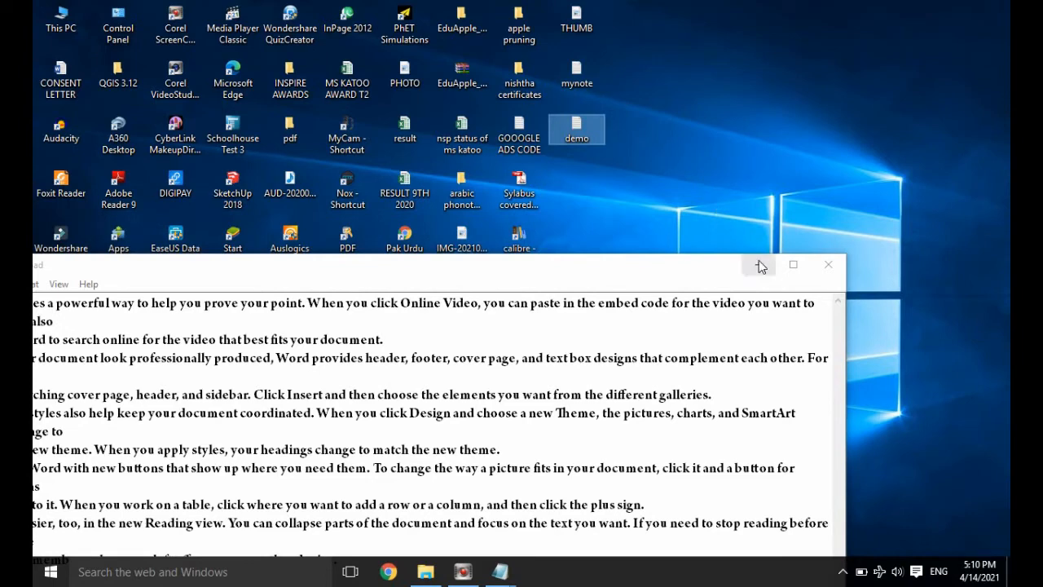
click(795, 265)
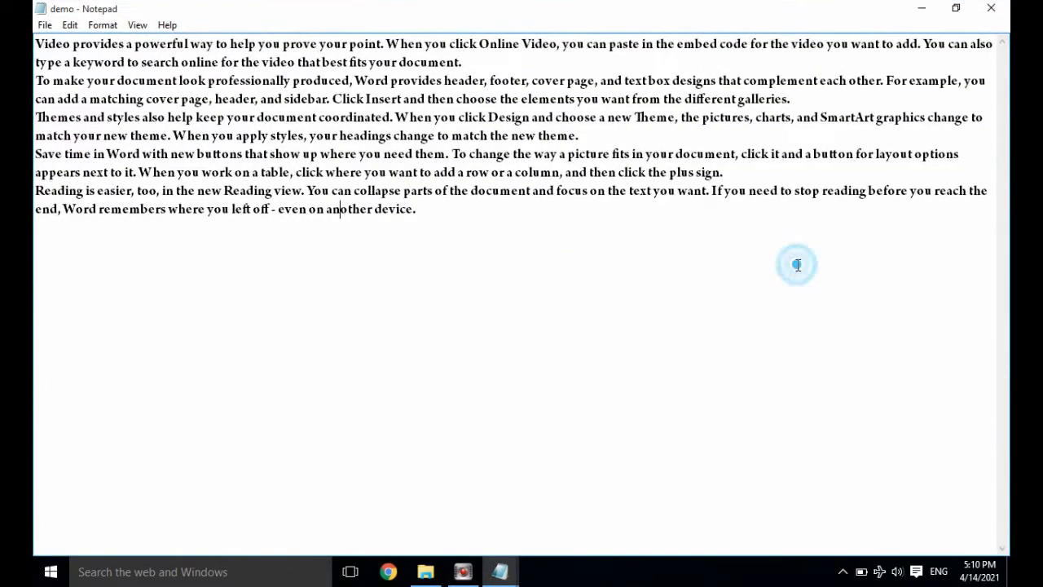
Open the page setup for the demo note and choose A4 paper size with the Auto paper source.
click(45, 24)
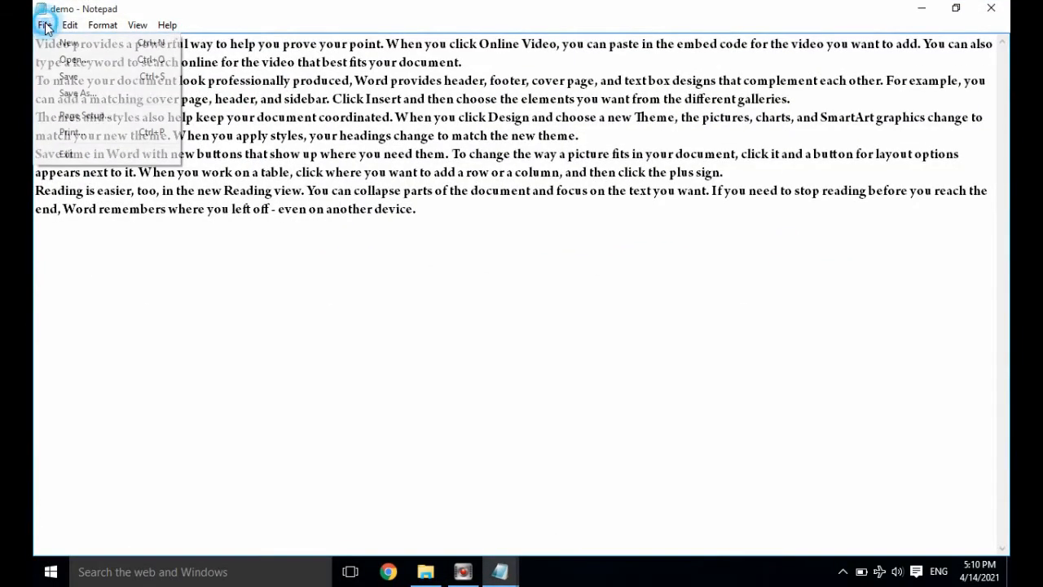
click(104, 116)
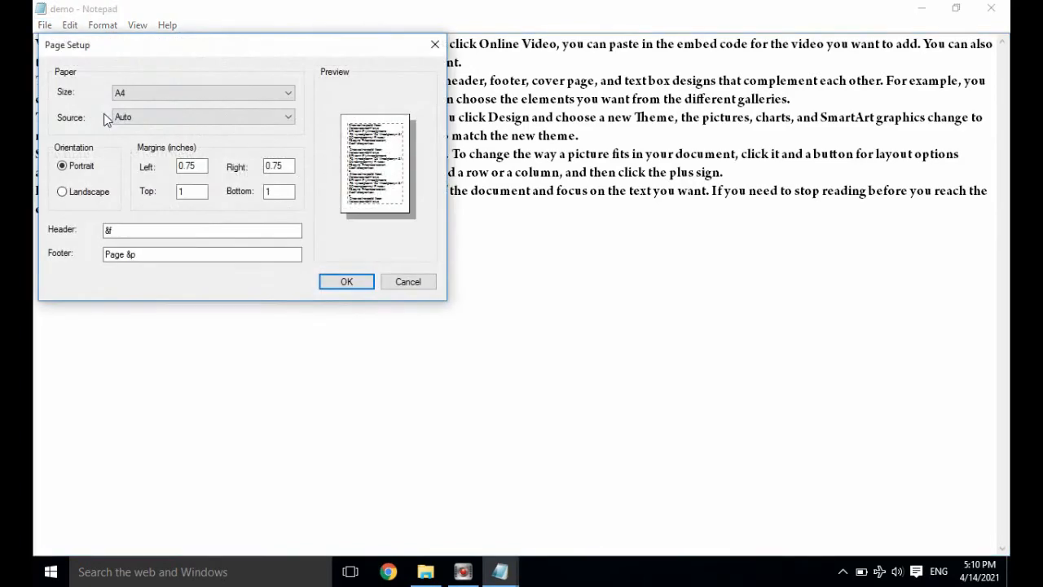
drag(279, 38, 363, 47)
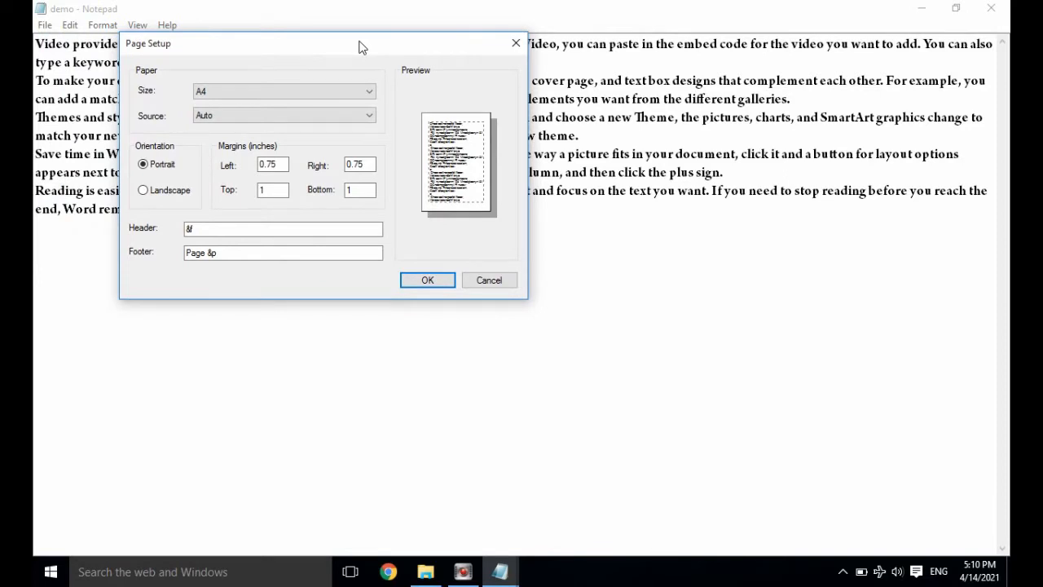
drag(352, 49, 367, 48)
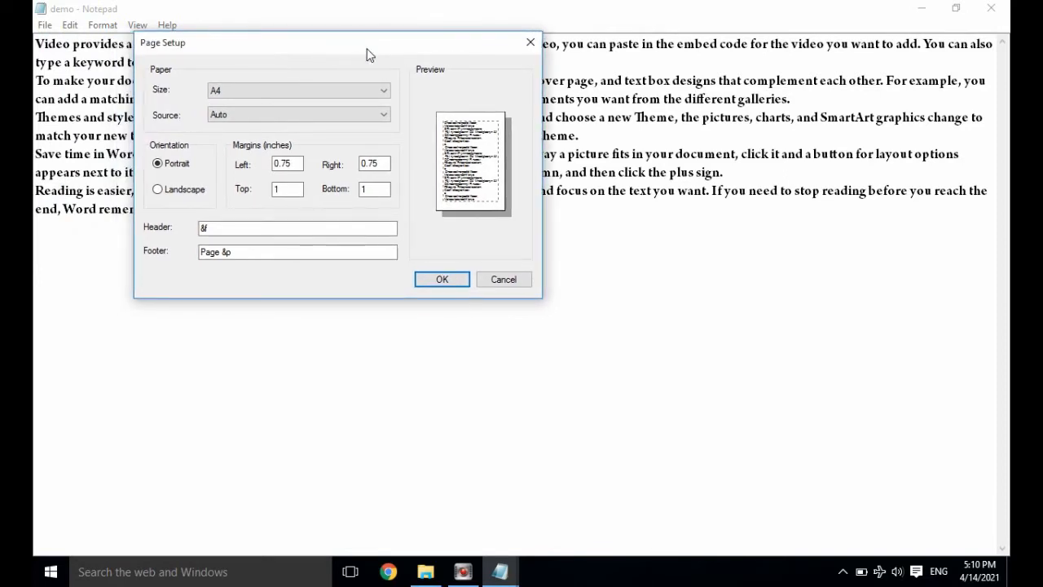
click(273, 96)
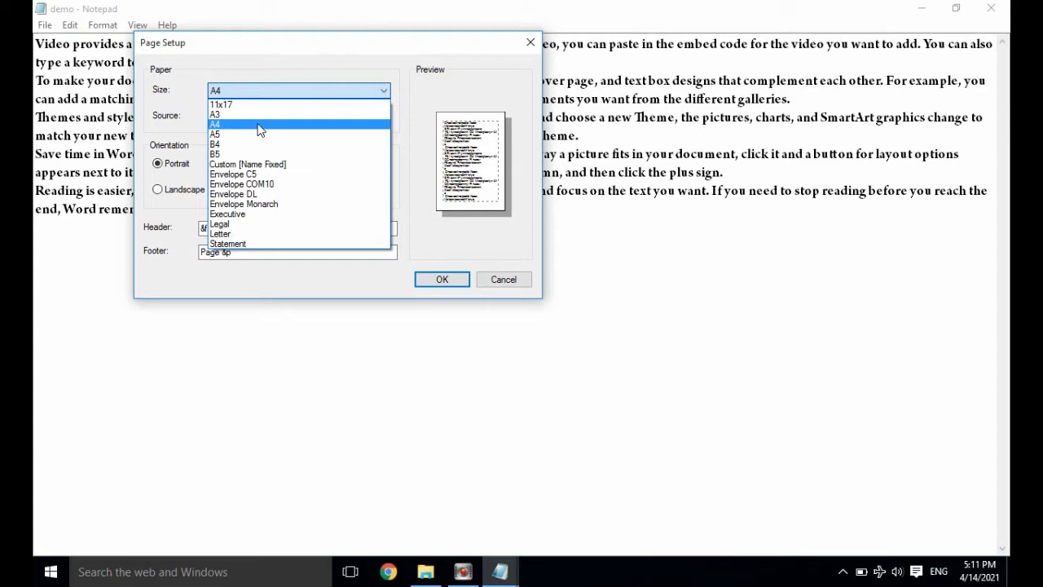
click(257, 124)
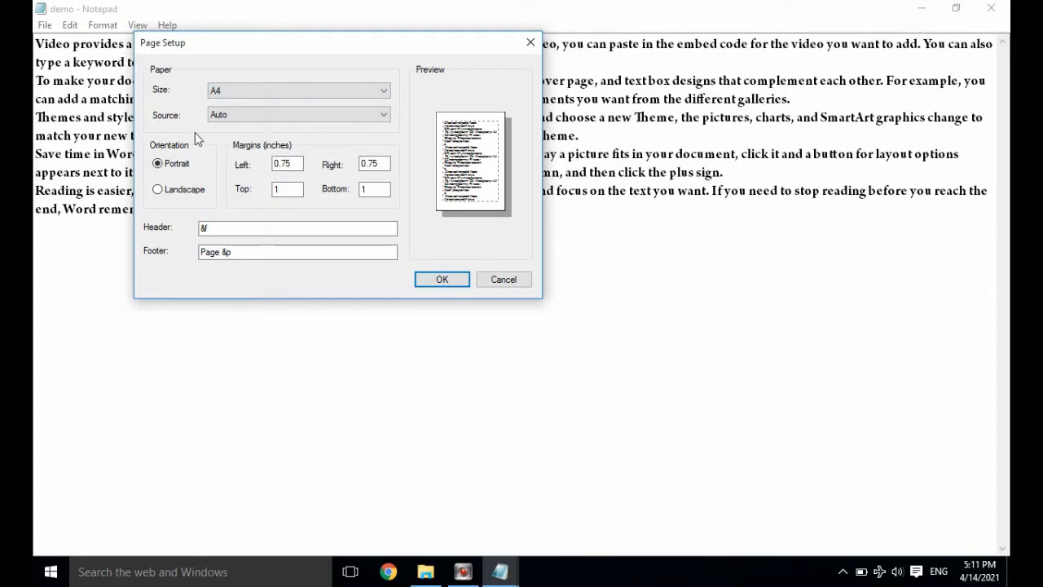
click(236, 114)
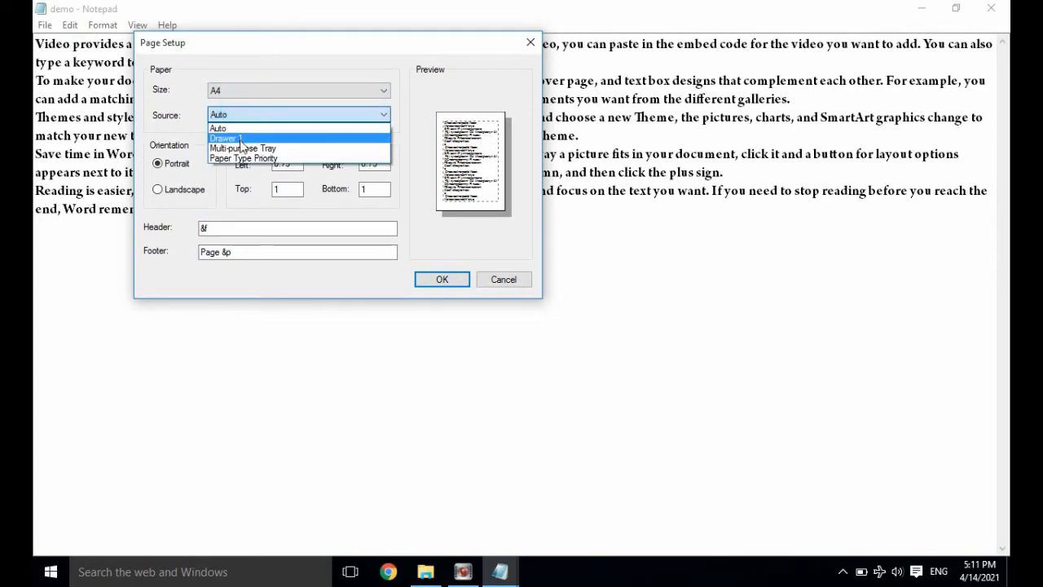
click(227, 131)
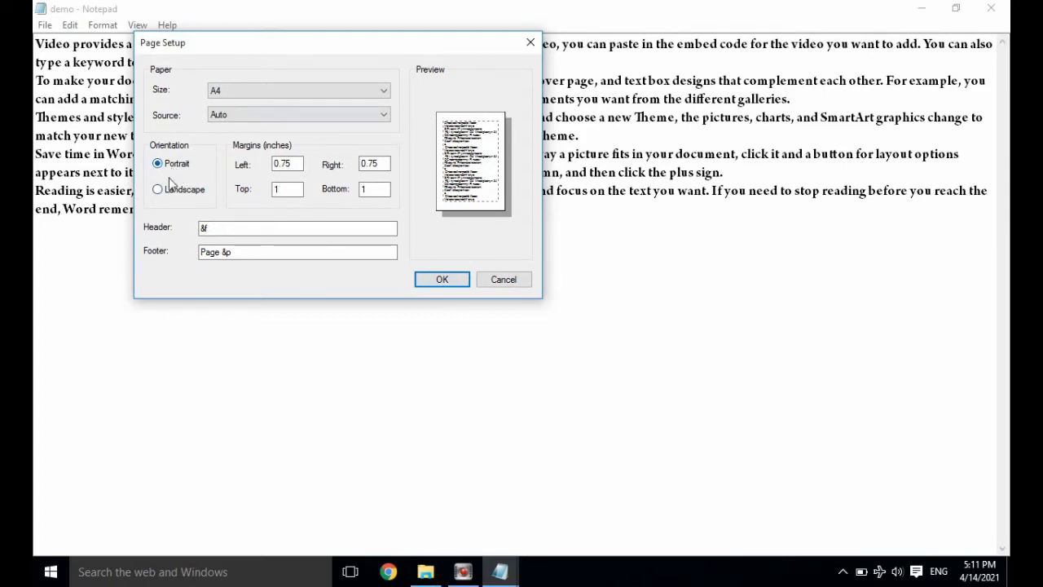
Try the landscape orientation for the page and return it to portrait.
click(177, 197)
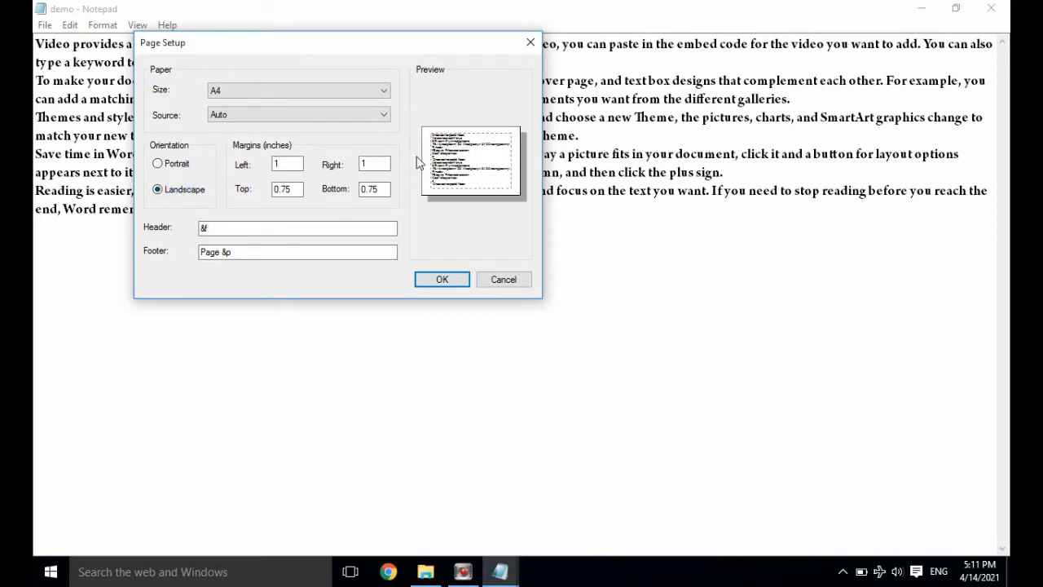
click(429, 105)
click(176, 165)
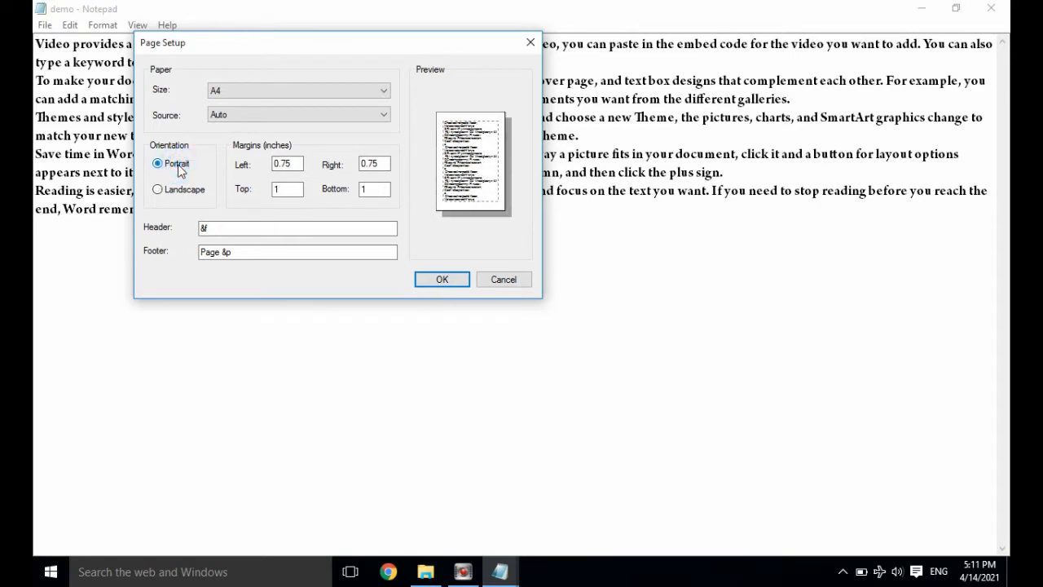
Set the left, right, top and bottom page margins to 1 inch.
click(285, 165)
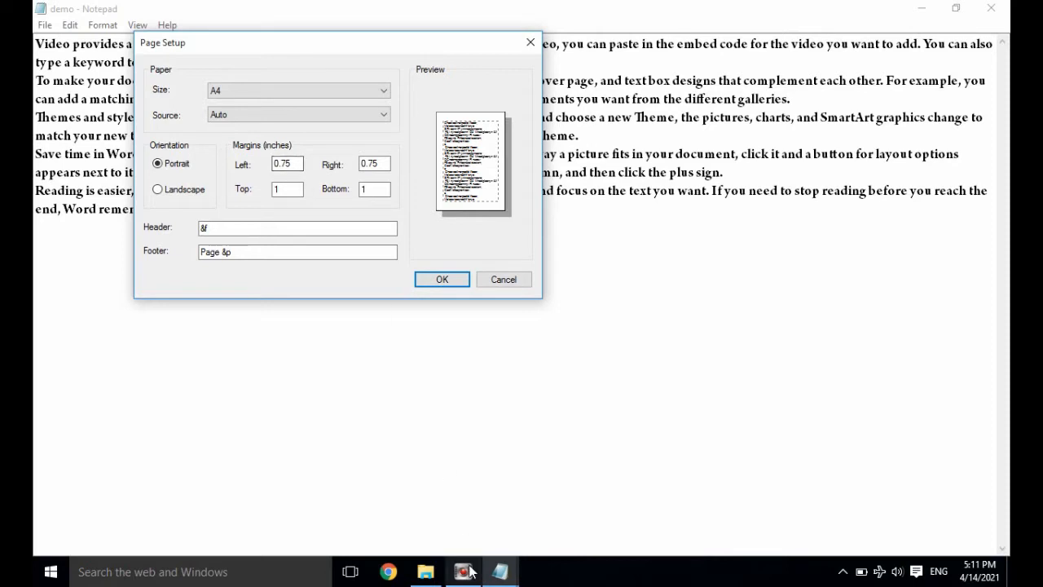
mouse_move(466, 572)
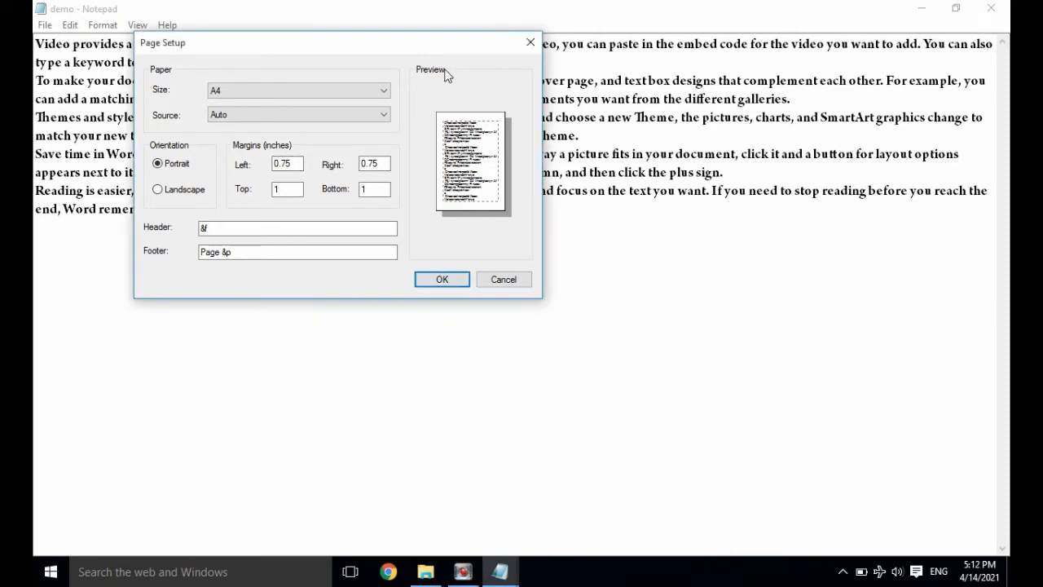
drag(294, 164, 253, 160)
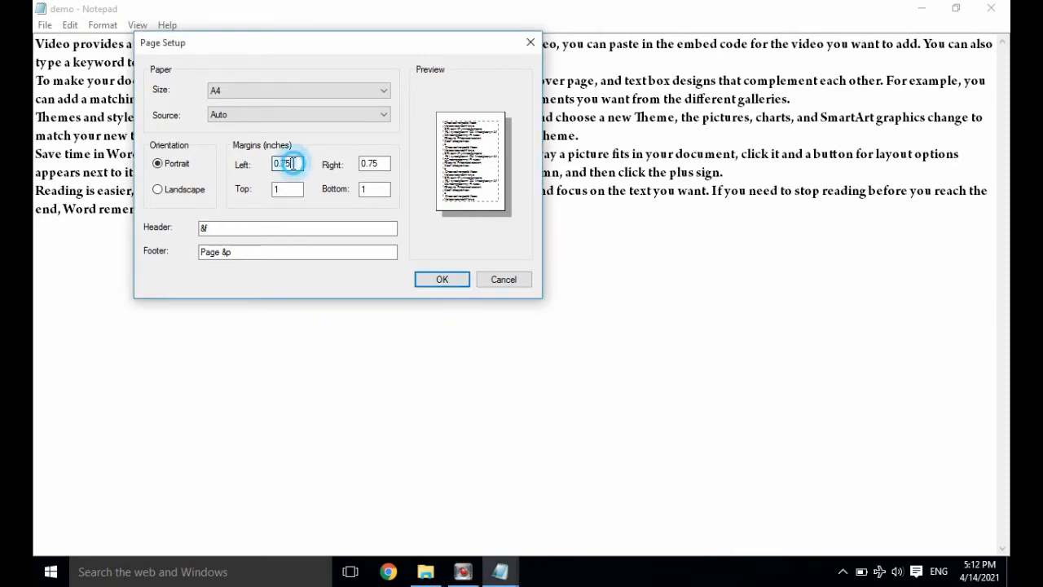
text(1)
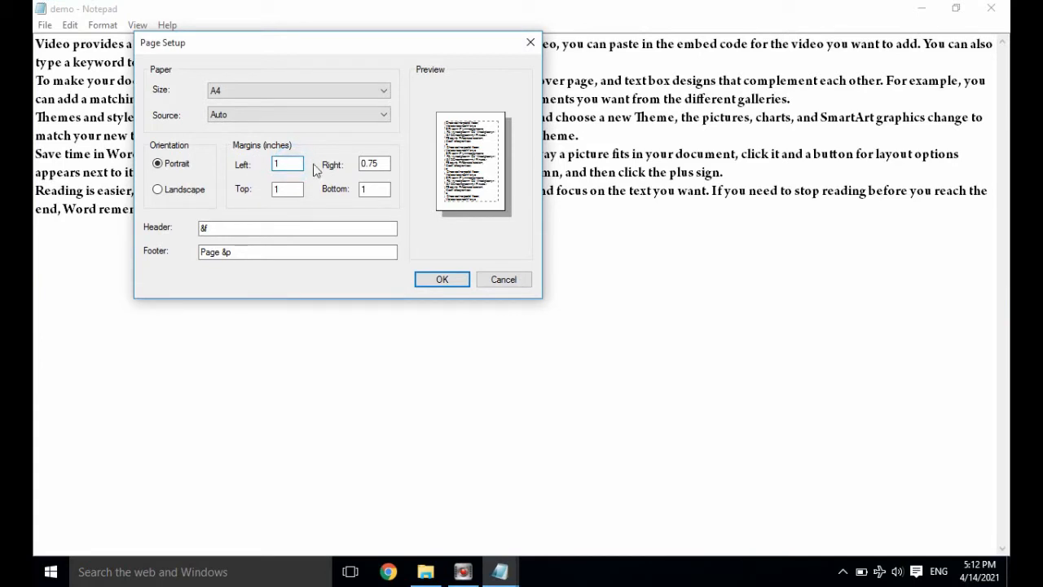
drag(385, 163, 355, 163)
text(1)
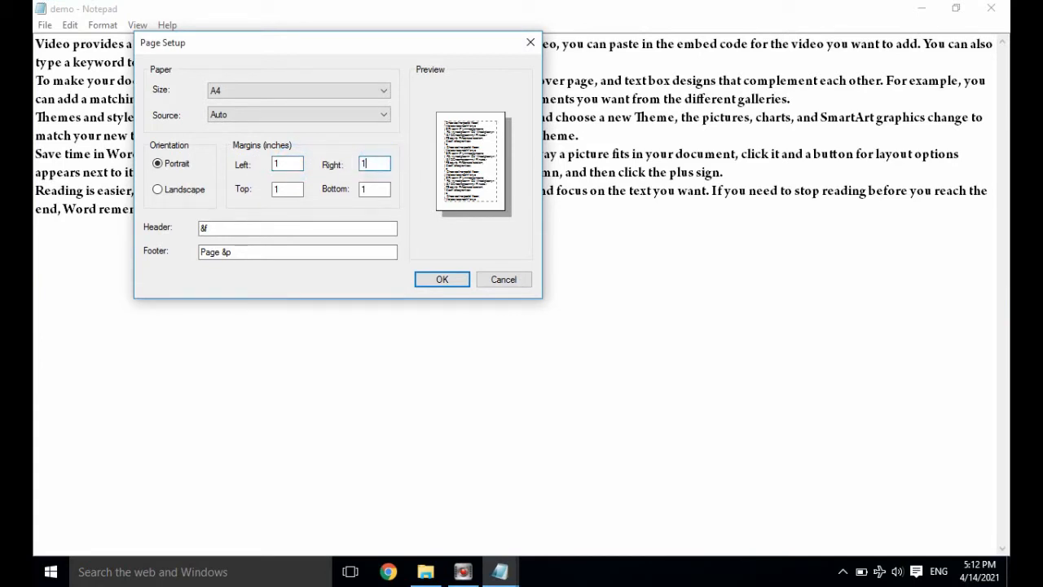
double_click(279, 188)
double_click(374, 188)
text(1)
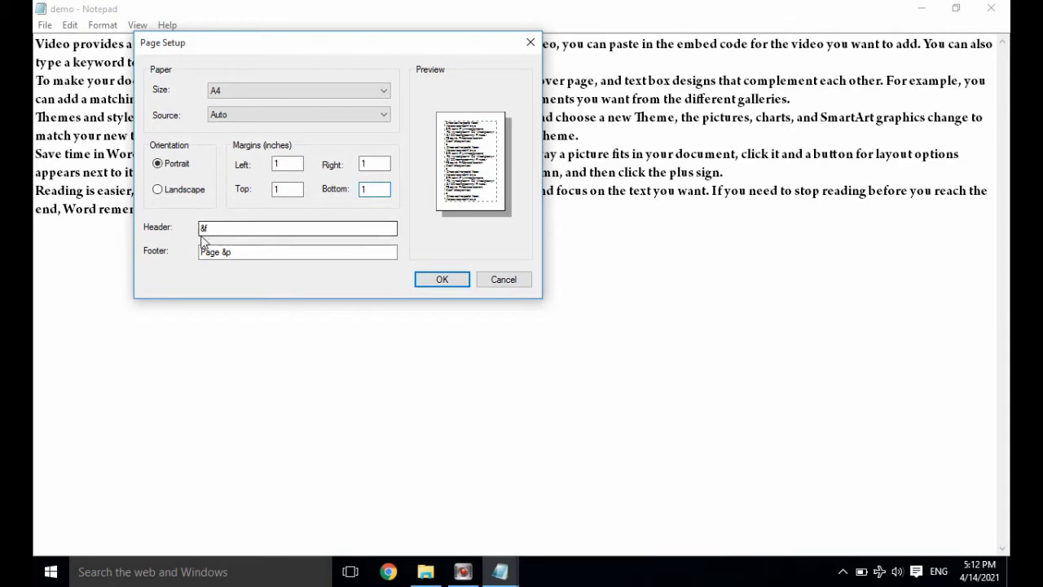
Keep the &f header and Page &p footer codes and apply the page setup.
click(259, 228)
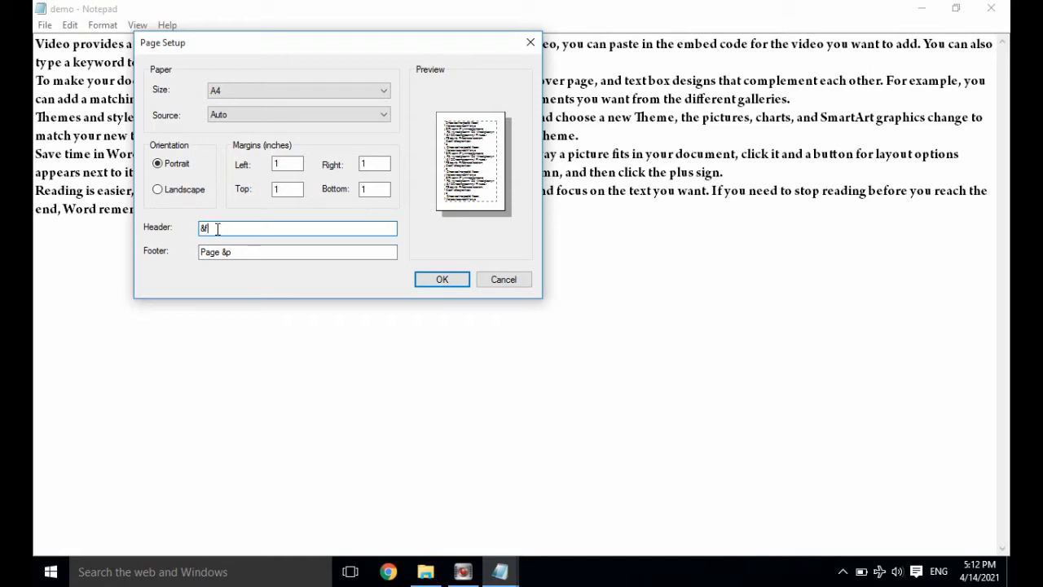
click(239, 252)
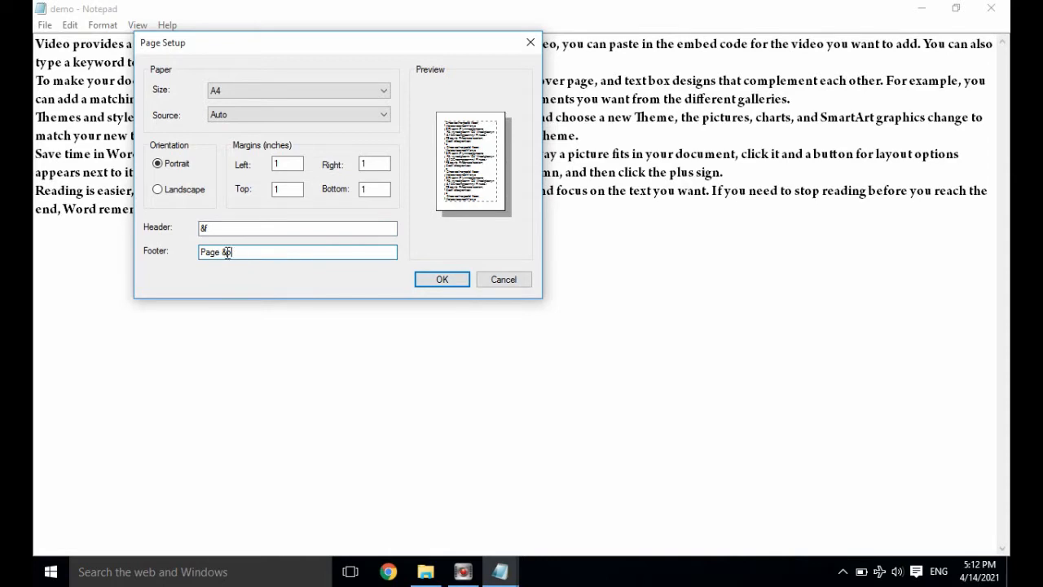
double_click(220, 252)
click(238, 252)
click(438, 281)
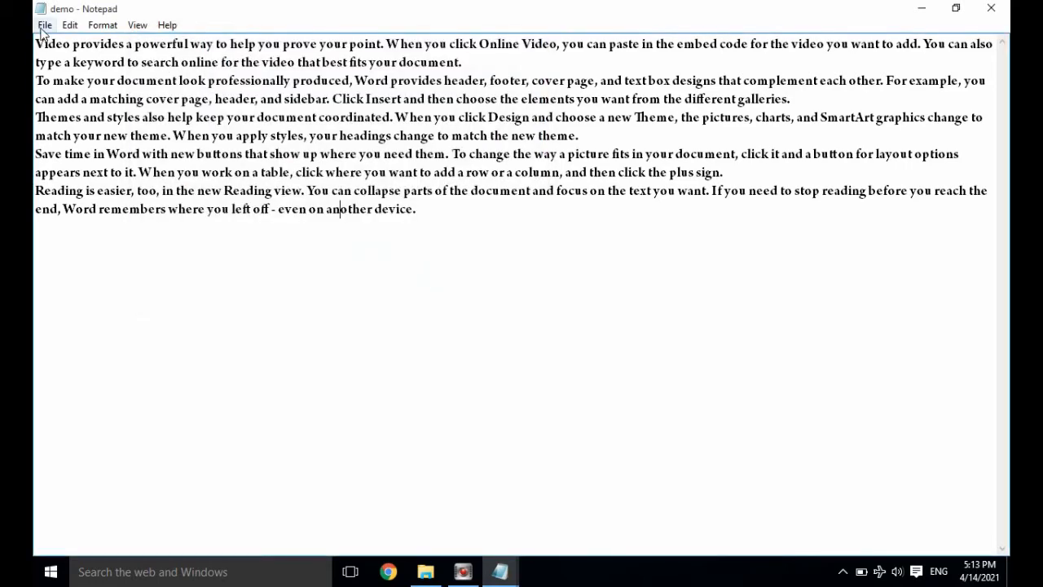
Open the print settings for the Canon iR2002/2202 UFRII LT printer, try out the number of copies, and cancel without printing.
click(45, 25)
click(93, 132)
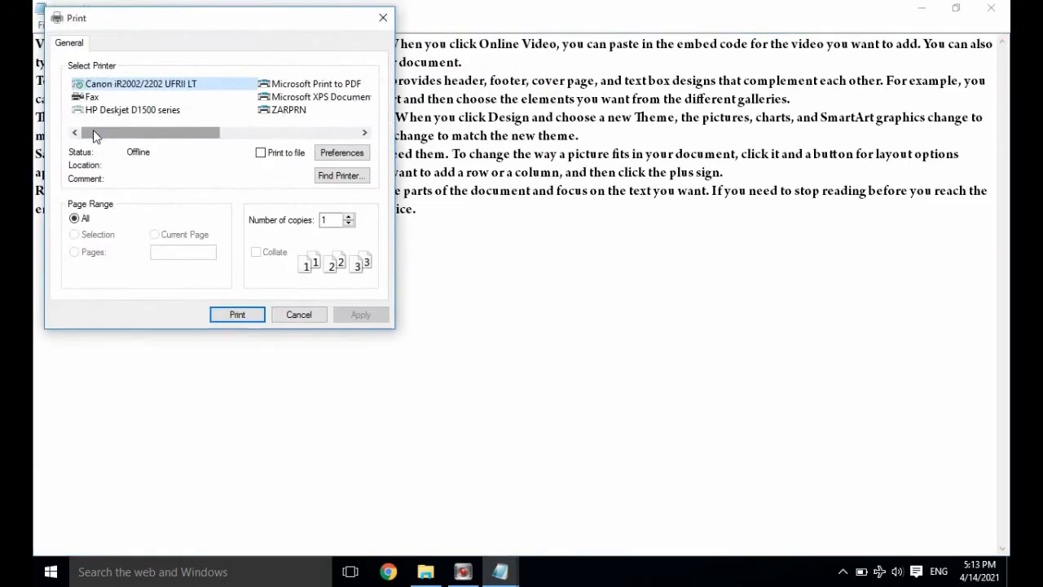
drag(243, 16, 435, 91)
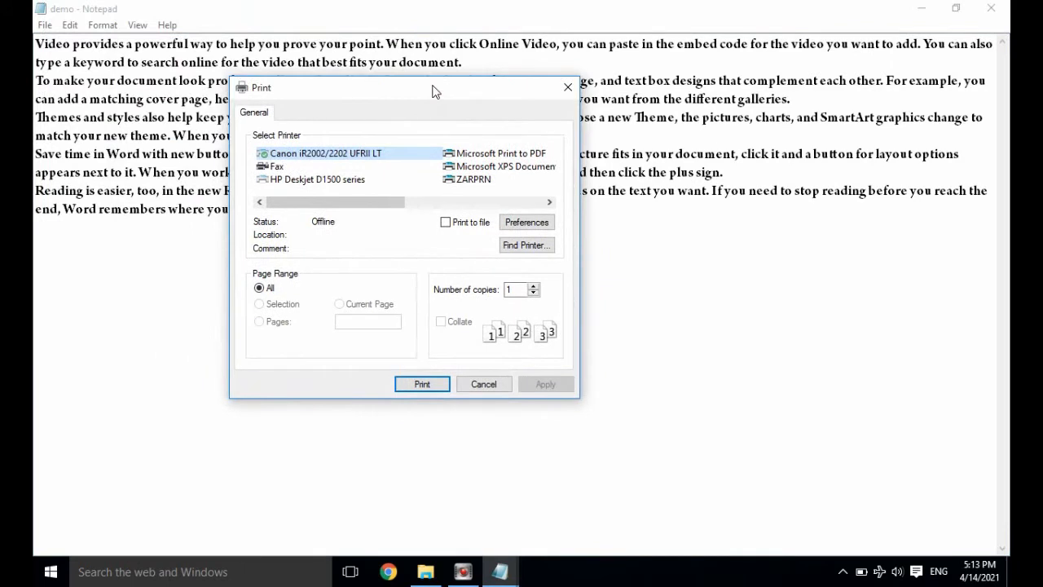
click(341, 151)
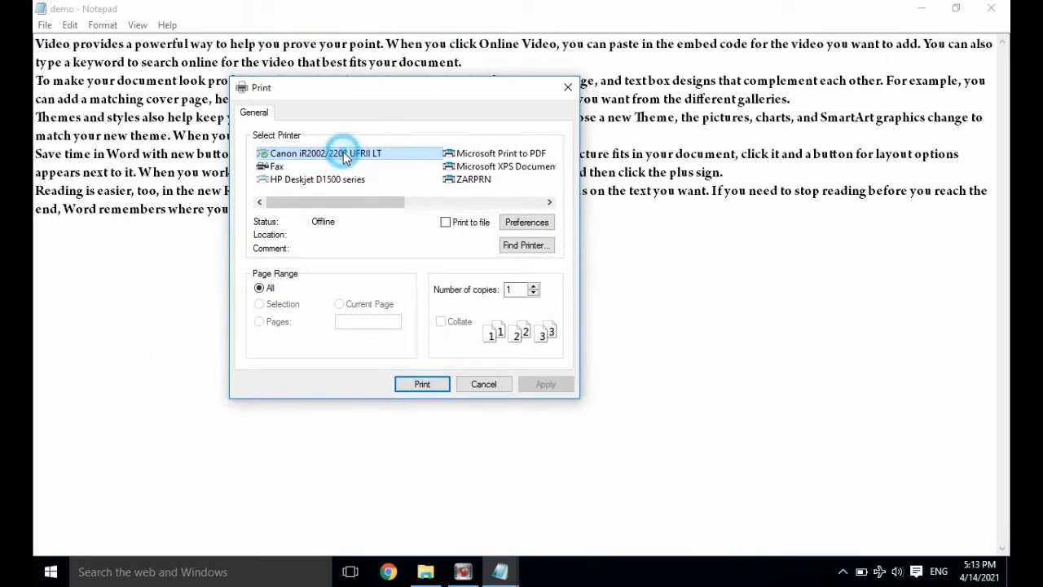
click(413, 150)
click(534, 286)
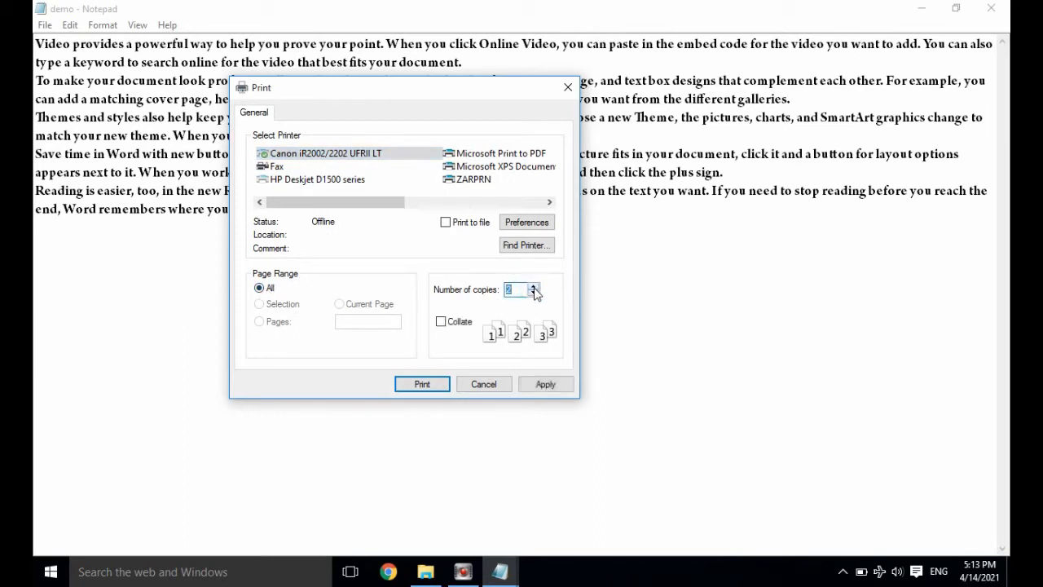
click(534, 286)
click(534, 289)
click(533, 293)
click(533, 294)
click(533, 293)
click(484, 384)
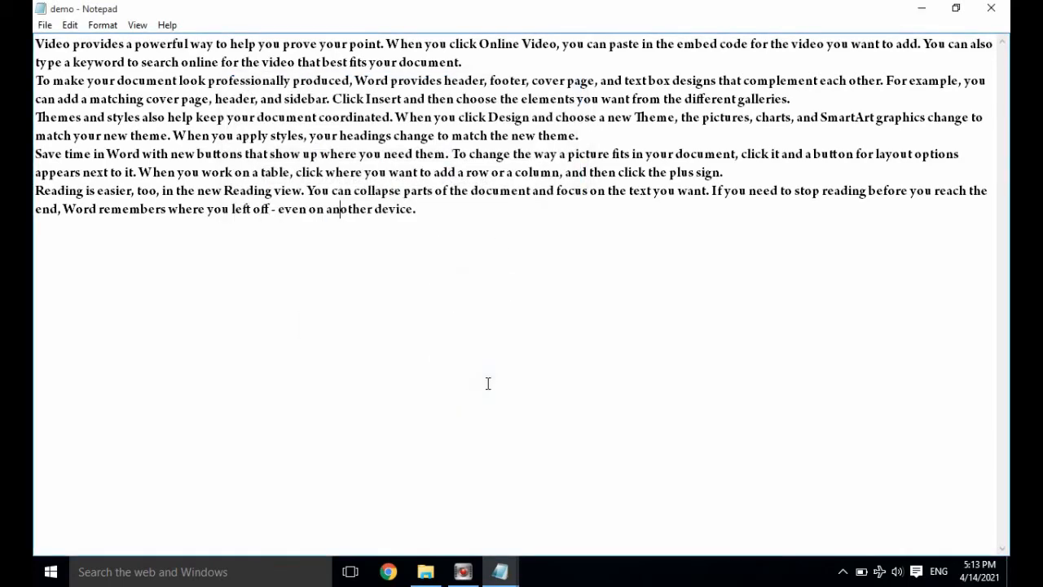
Delete the words "another device." from the end of the last paragraph.
click(70, 25)
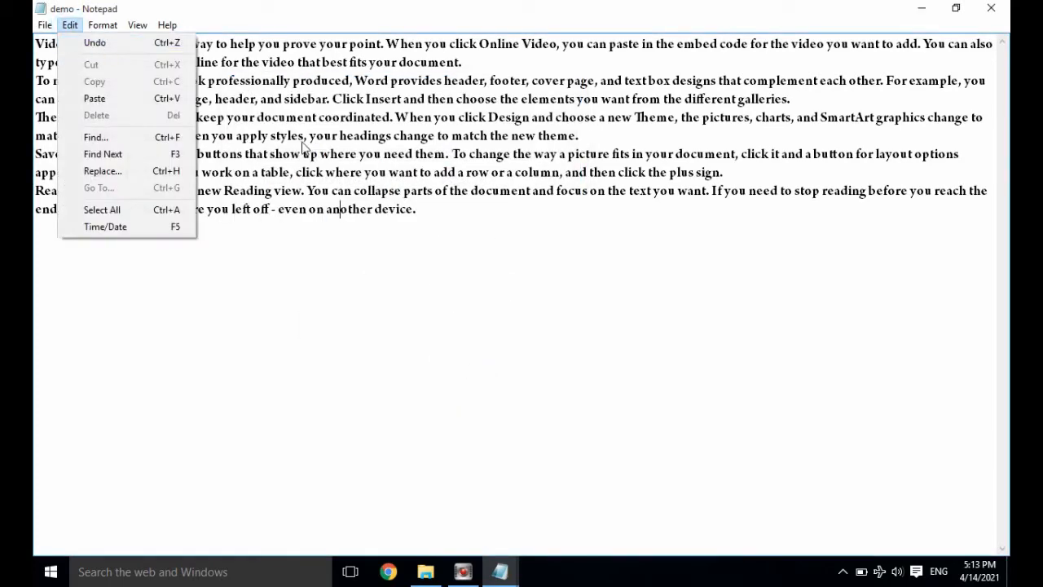
click(338, 207)
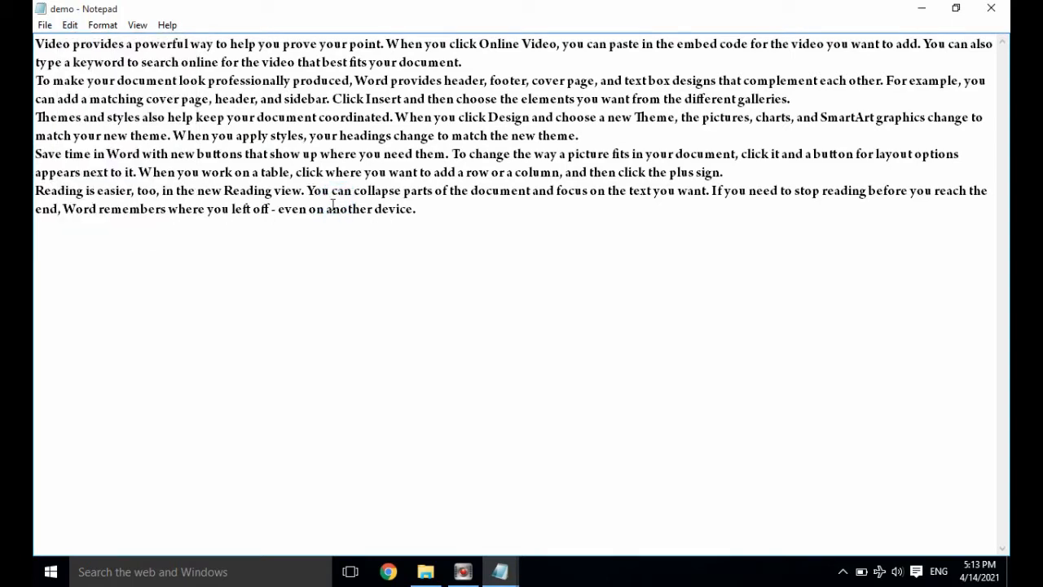
drag(326, 208, 433, 216)
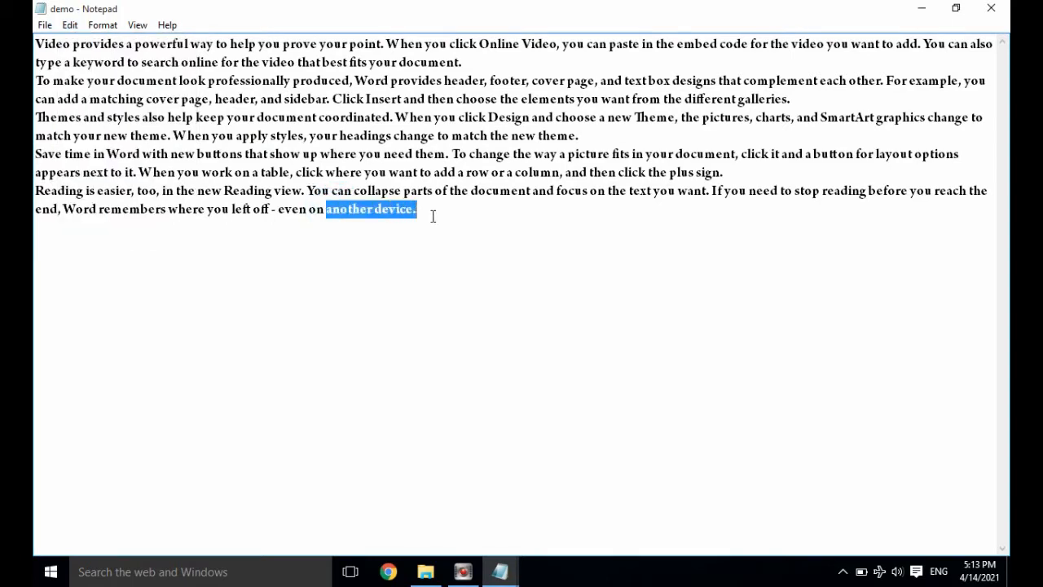
key(Delete)
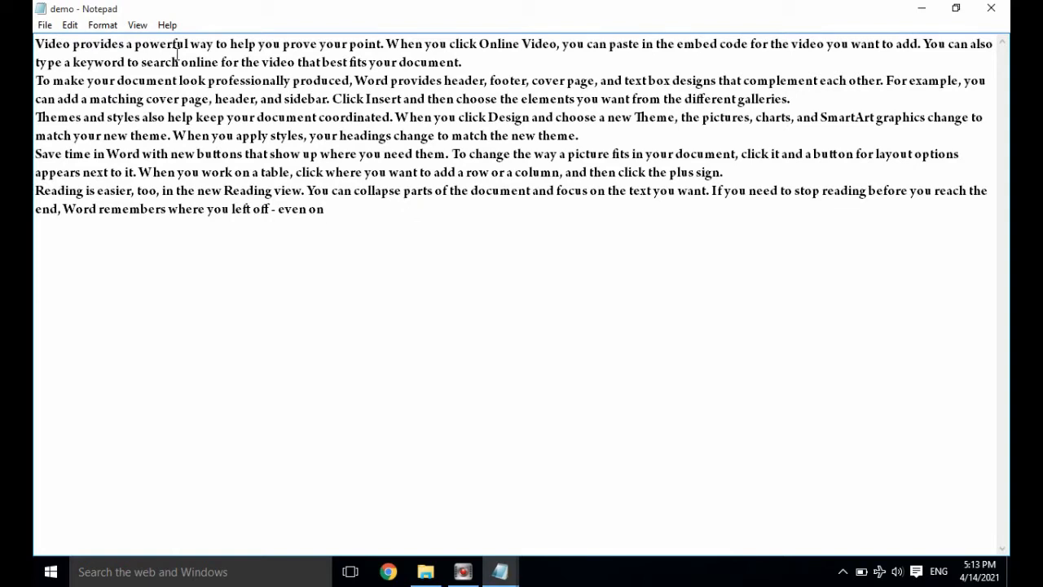
Undo the deletion of the closing words in the last paragraph and clear the text selection.
click(70, 25)
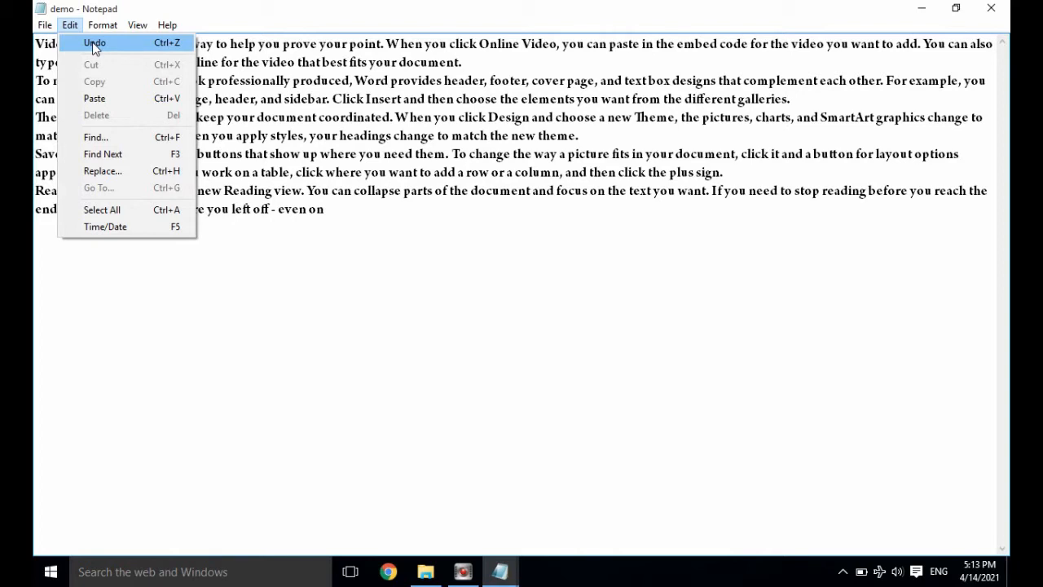
click(100, 43)
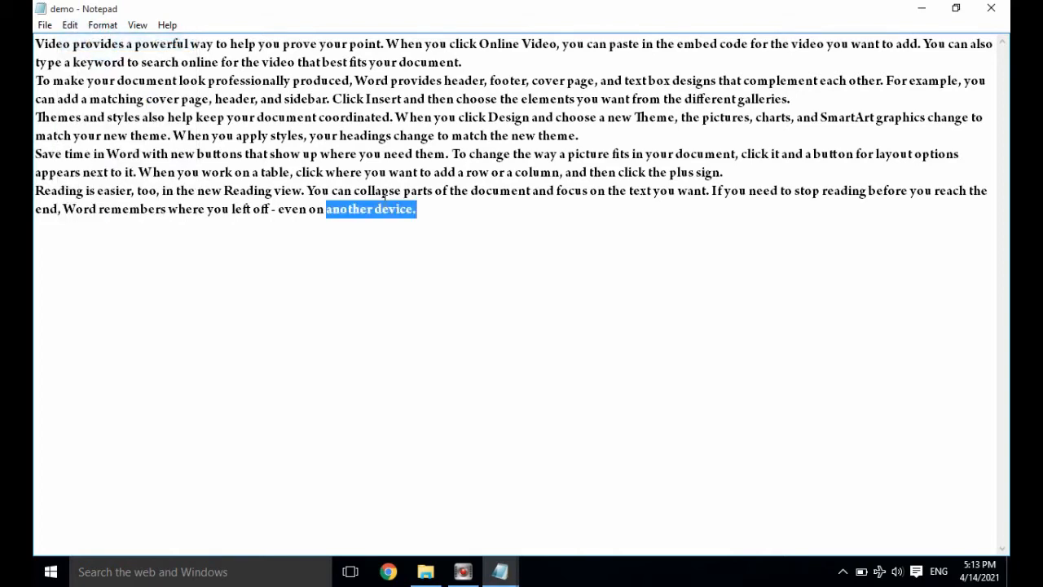
click(423, 213)
drag(332, 211, 415, 221)
click(400, 225)
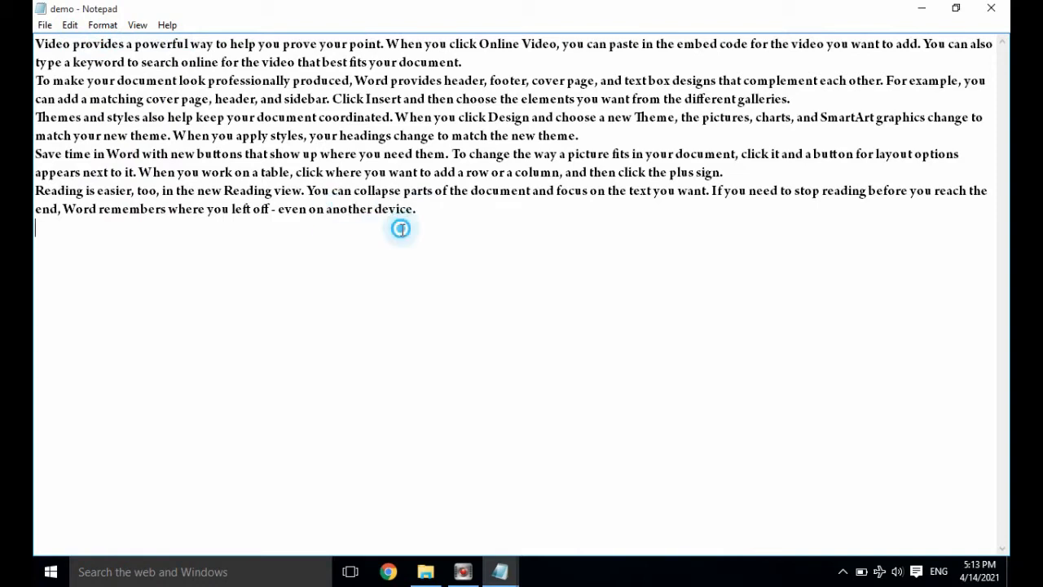
click(70, 26)
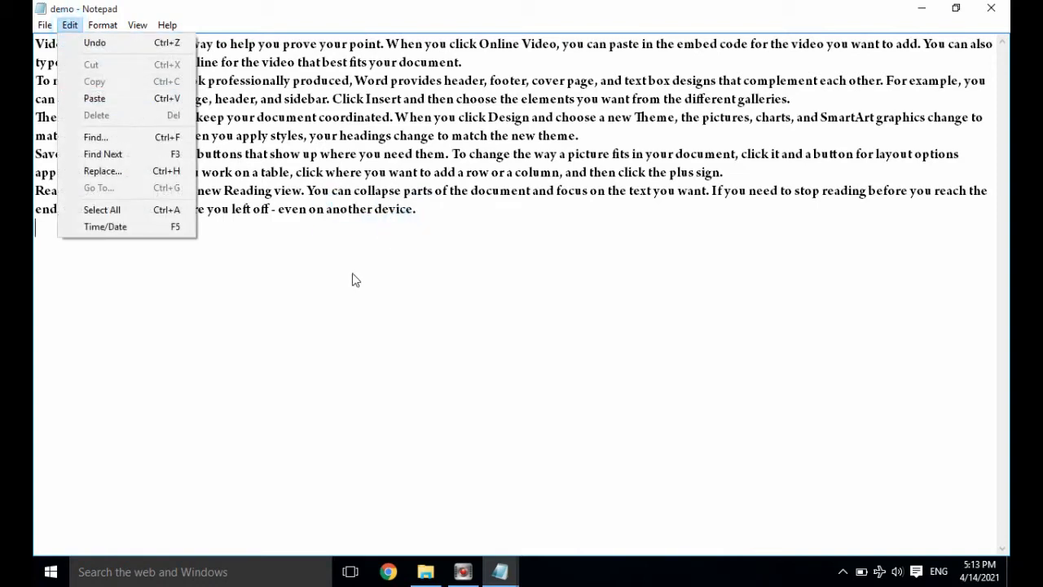
click(383, 275)
drag(423, 213, 35, 191)
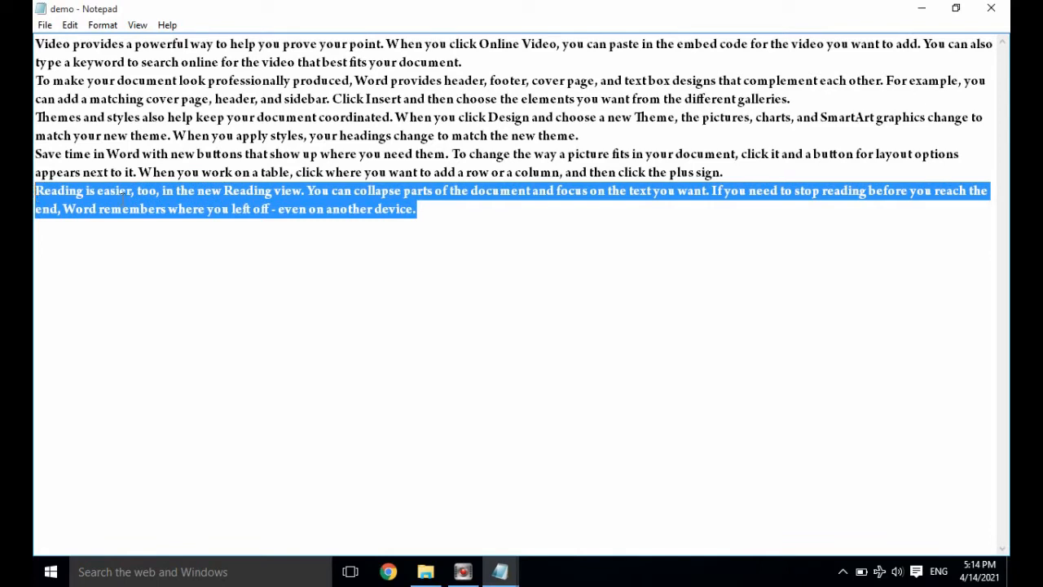
click(429, 214)
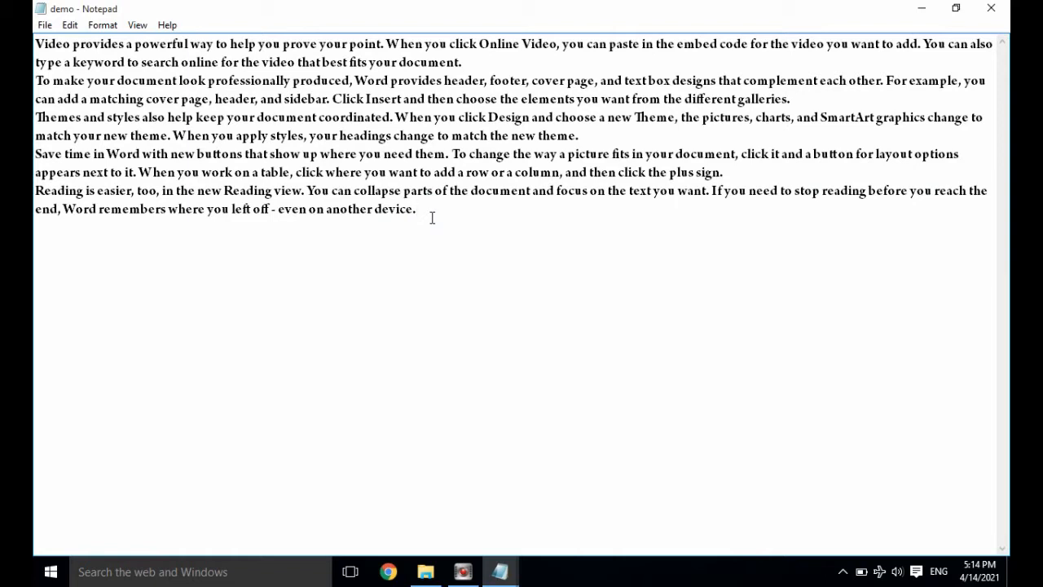
drag(257, 191, 456, 227)
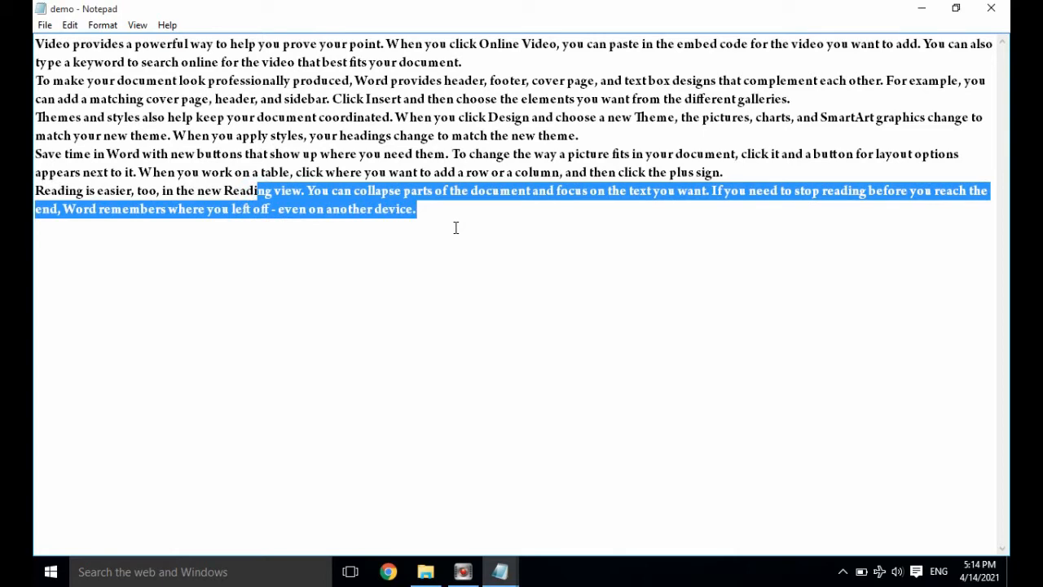
click(455, 228)
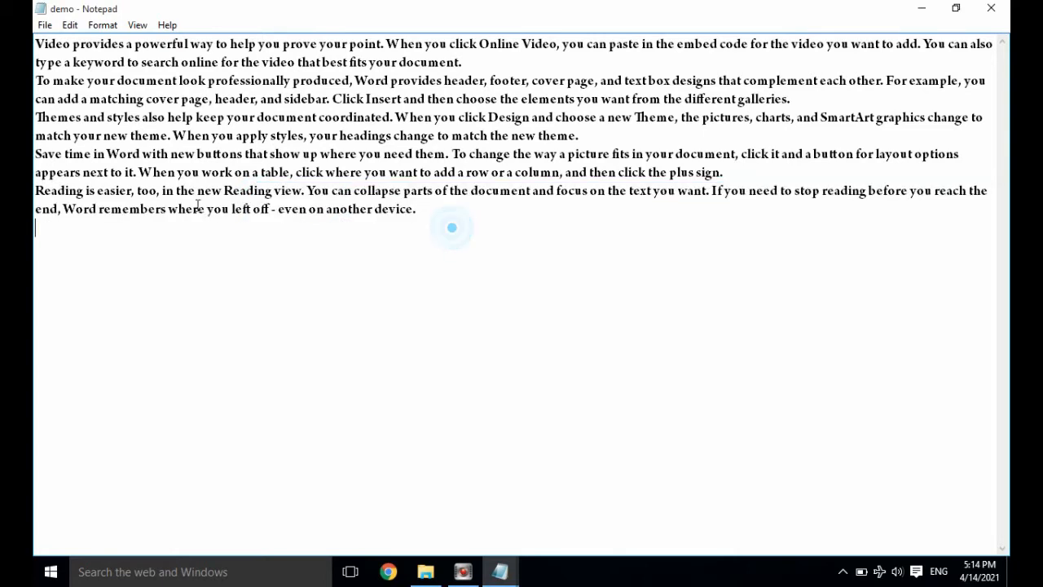
Cut the whole last paragraph, starting "Reading is easier, too", from the document.
click(36, 190)
drag(36, 189, 256, 224)
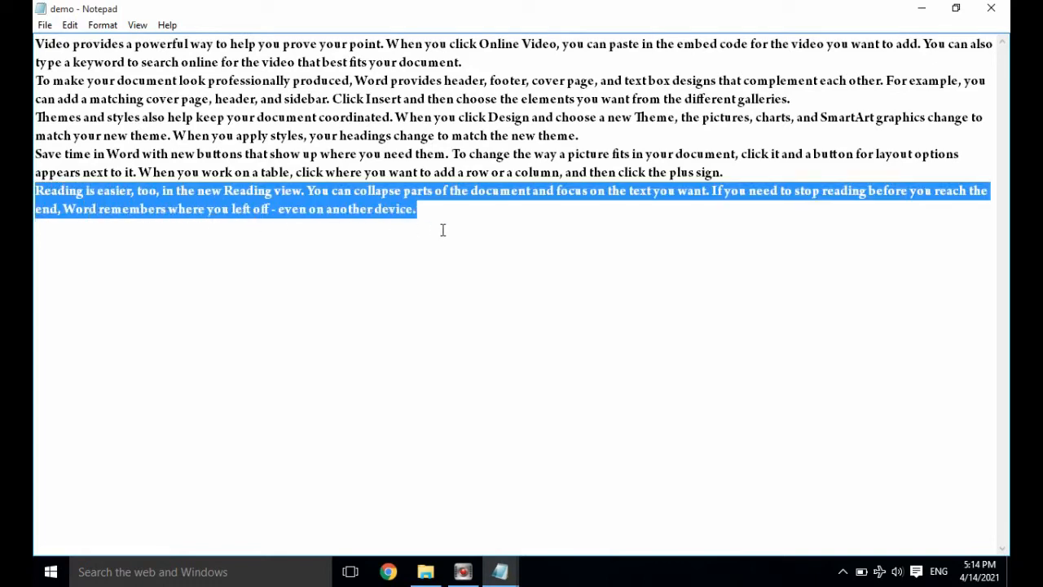
click(70, 24)
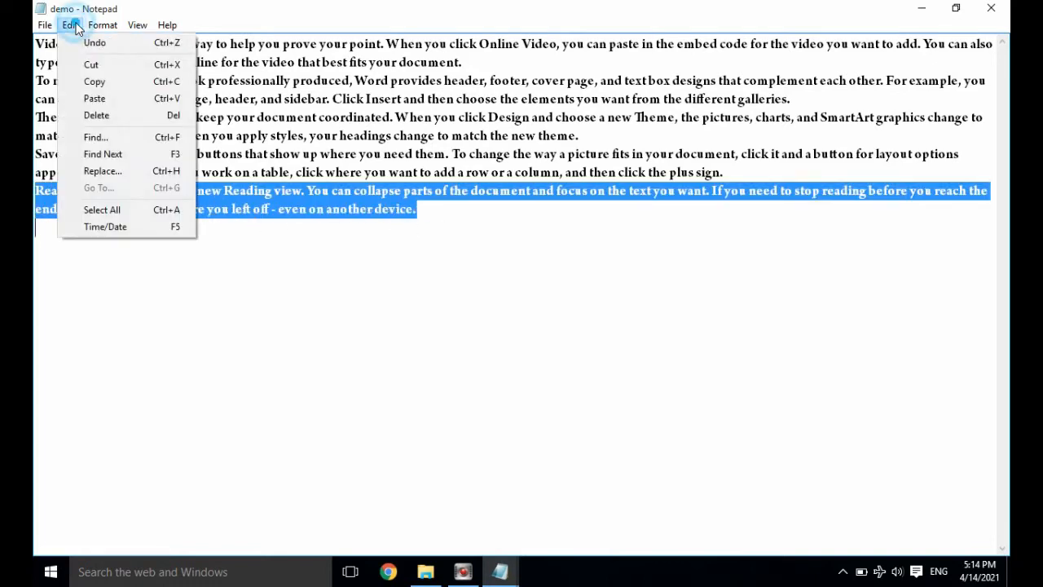
click(135, 64)
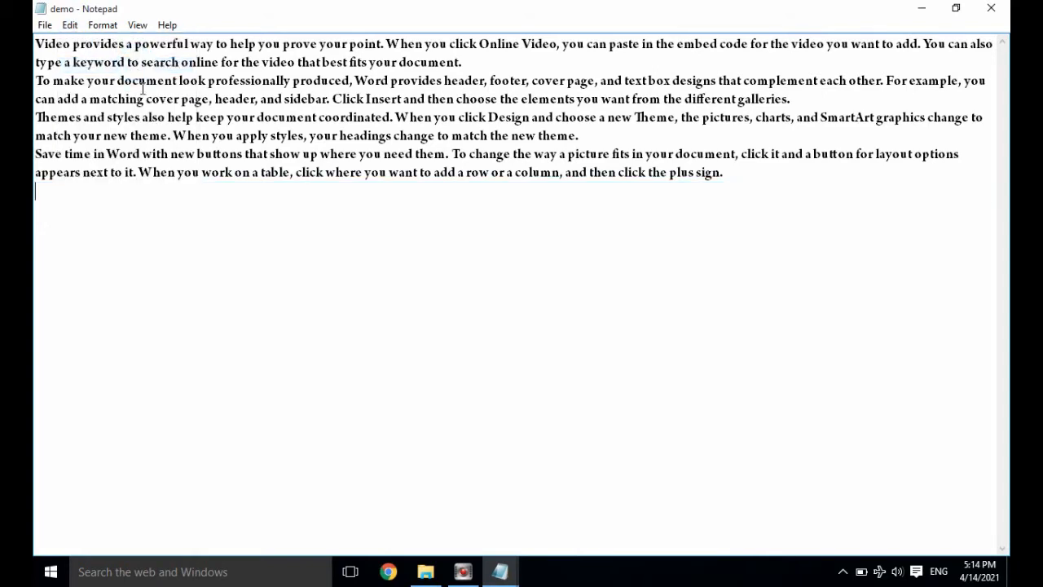
Add several blank lines after the fourth paragraph and paste the cut "Reading is easier" paragraph below them.
click(748, 174)
key(Return)
key(Return)
click(70, 24)
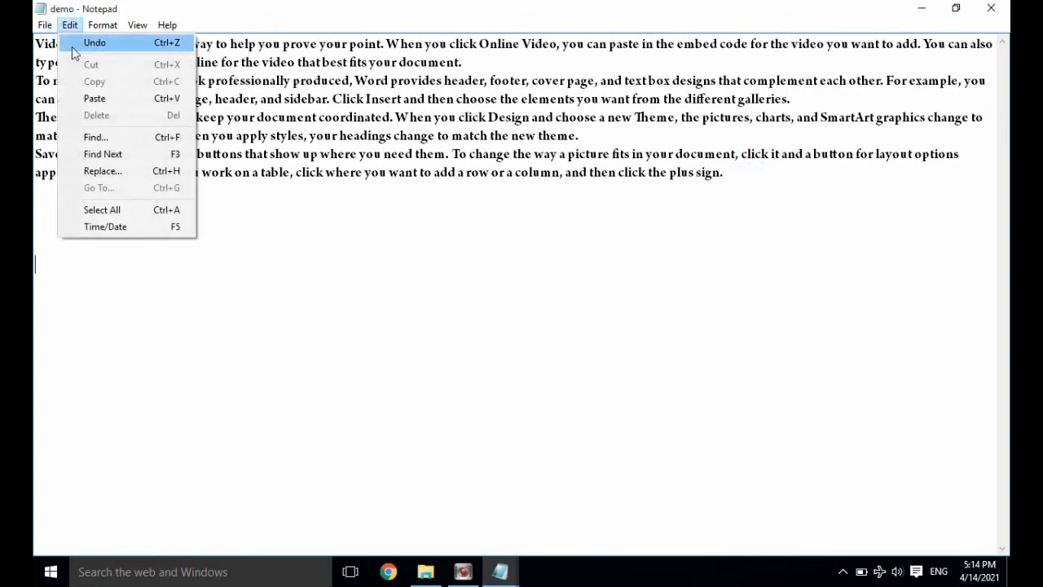
click(127, 98)
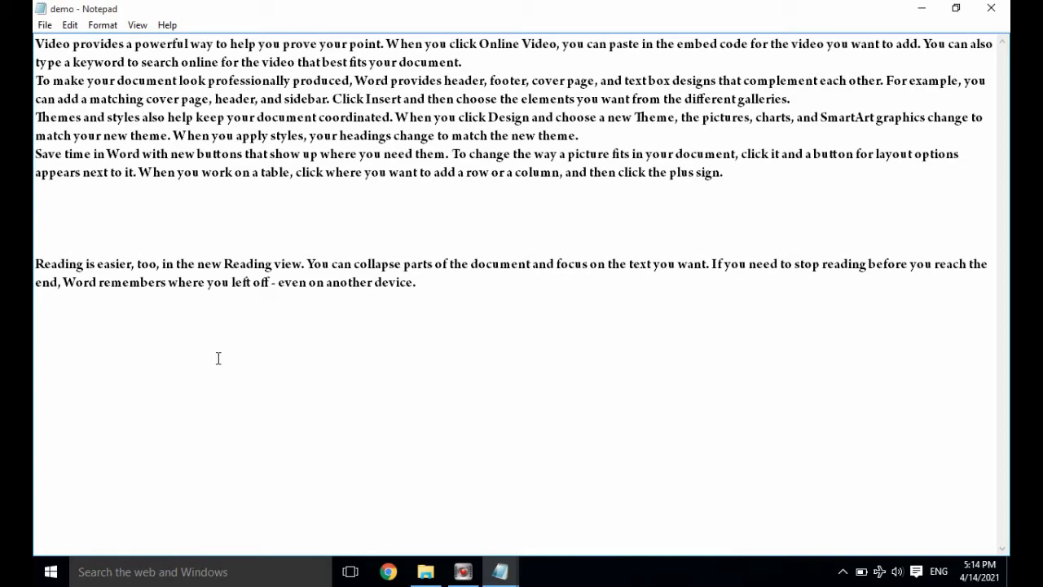
Copy the first four paragraphs, from "Video provides" to "click the plus sign.".
click(69, 26)
click(223, 186)
drag(36, 42, 346, 203)
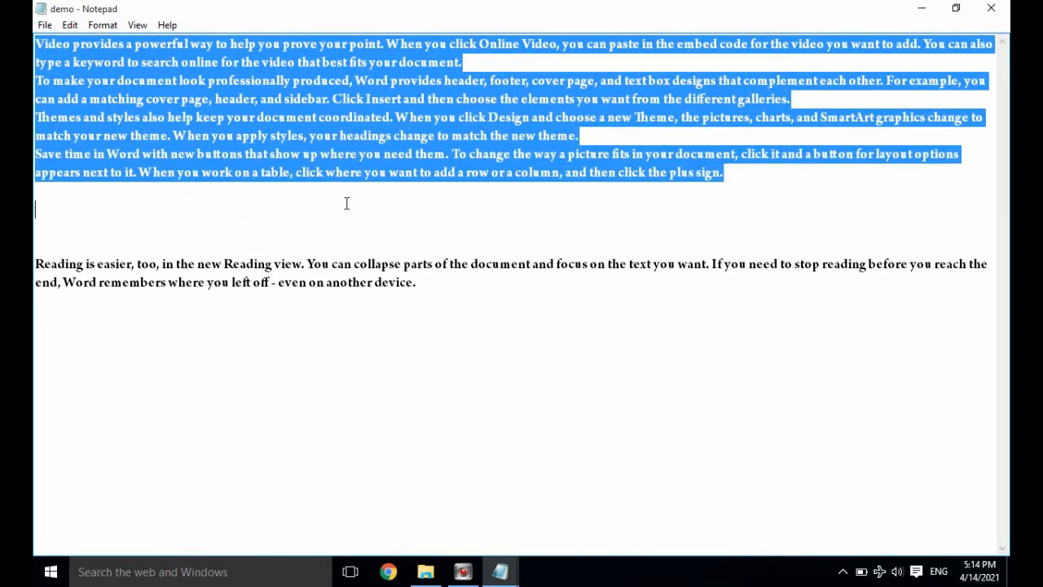
click(70, 24)
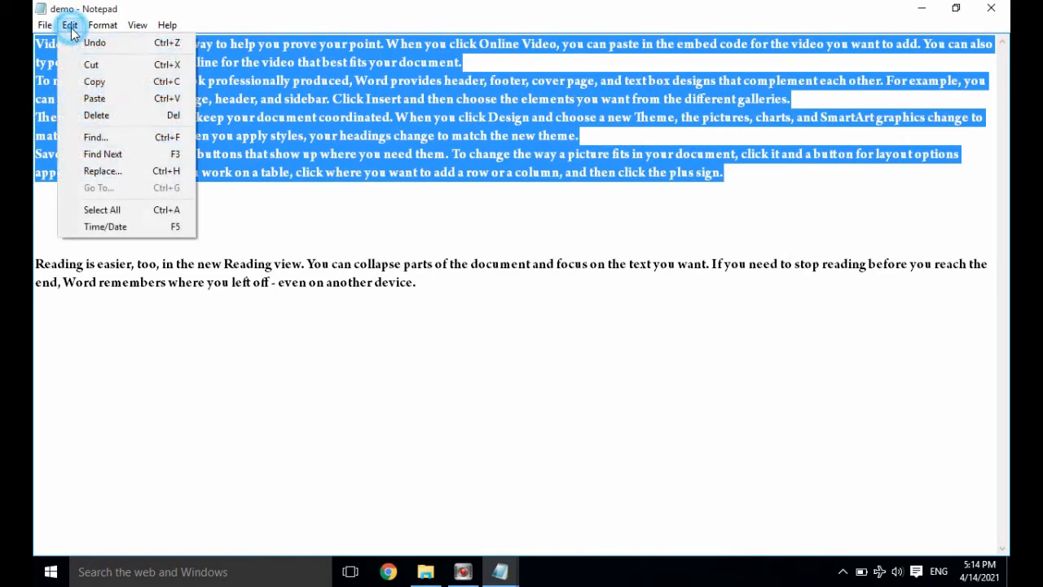
click(115, 84)
Paste the copied four paragraphs a few lines below the "Reading is easier" paragraph.
click(58, 320)
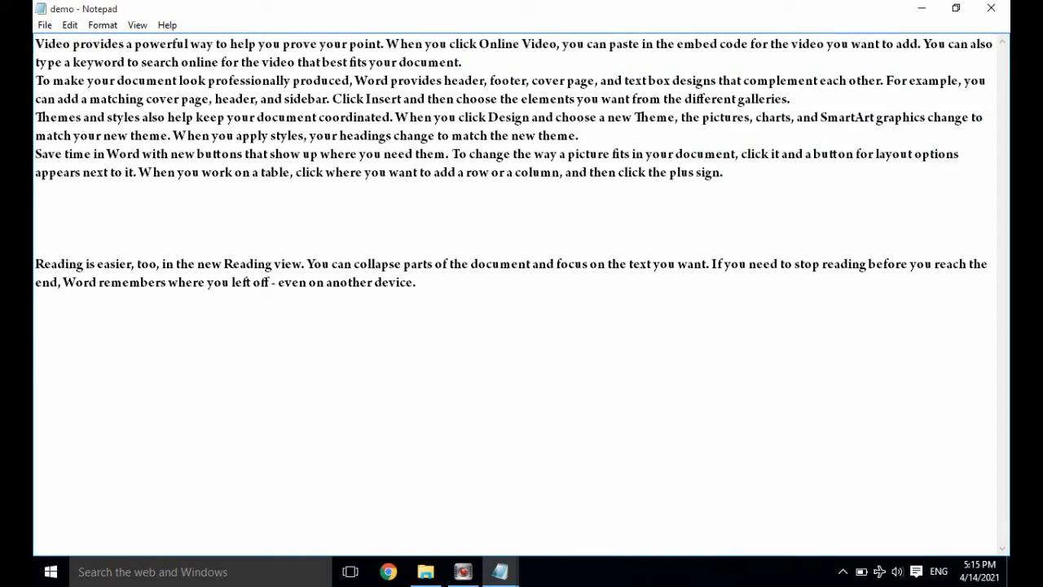
click(70, 24)
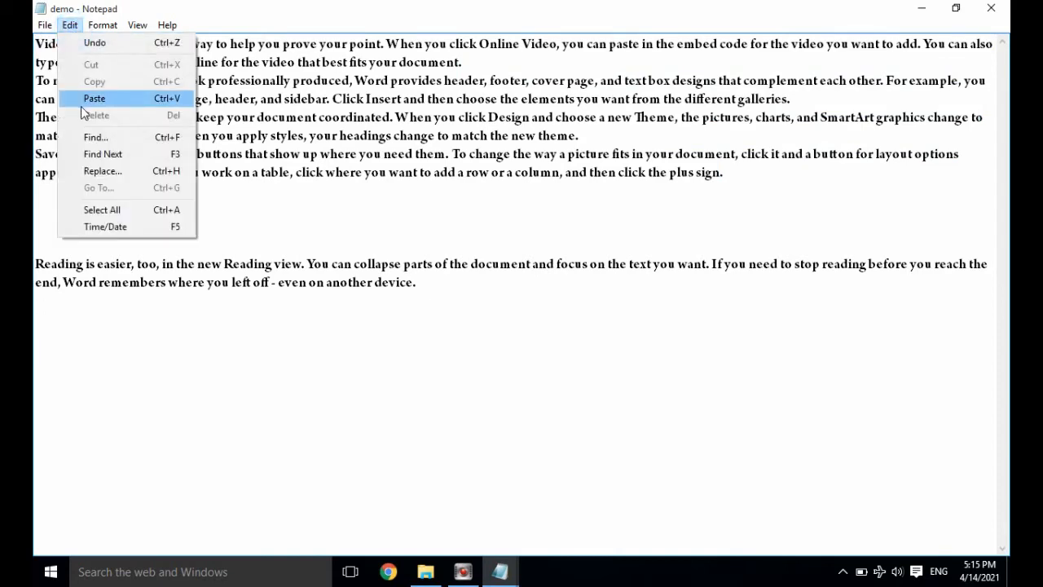
click(131, 99)
click(50, 337)
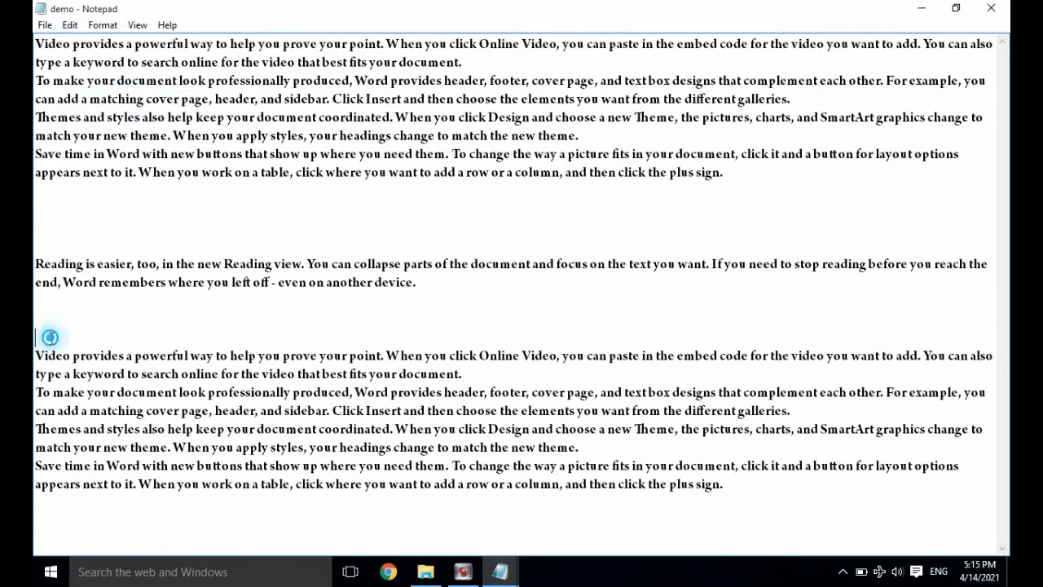
Search downward for the word "pictures" from the start of the document, keeping the Find dialog clear of the text.
click(70, 26)
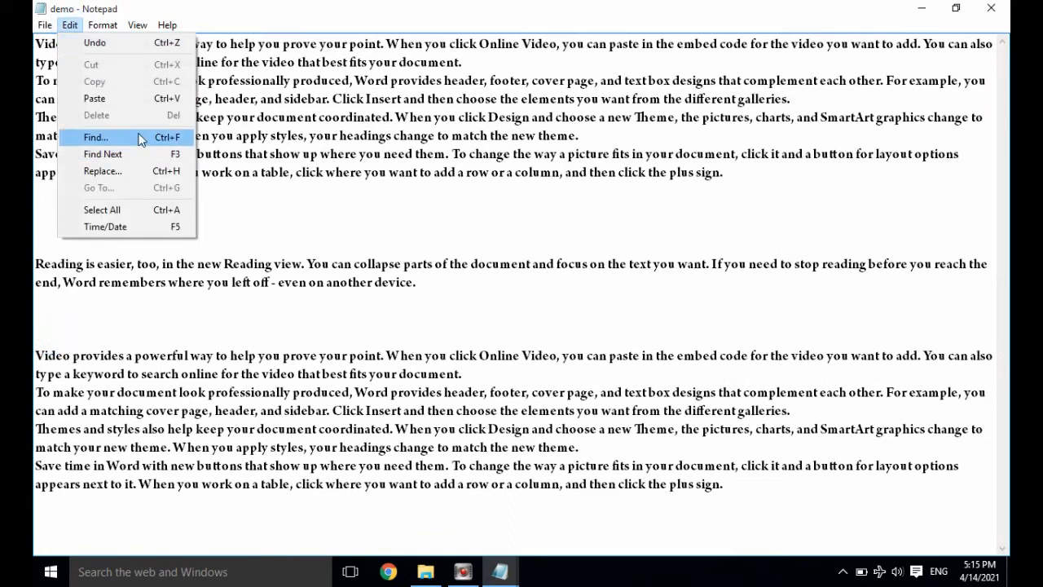
click(128, 138)
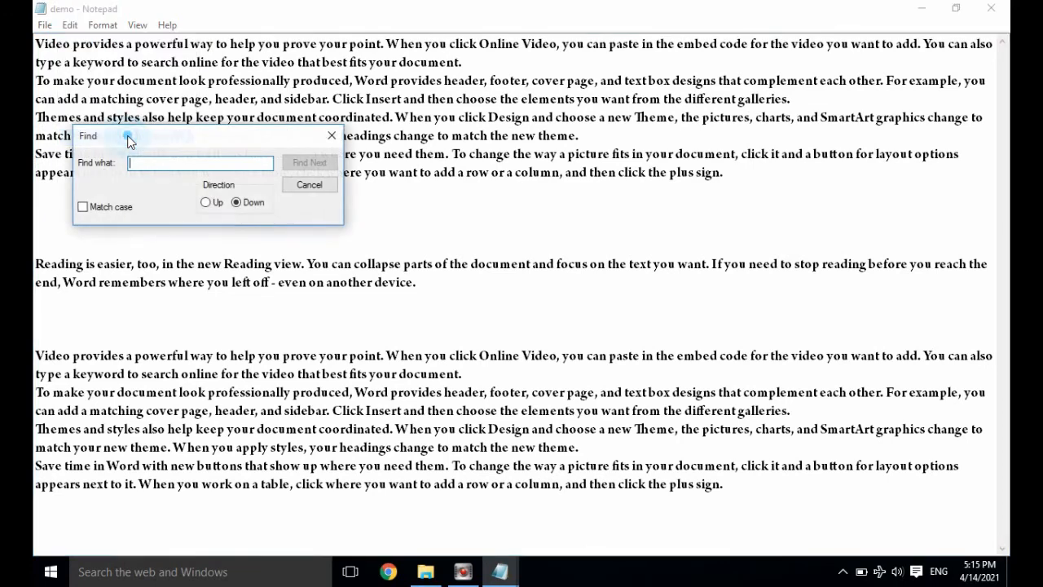
drag(230, 136, 420, 136)
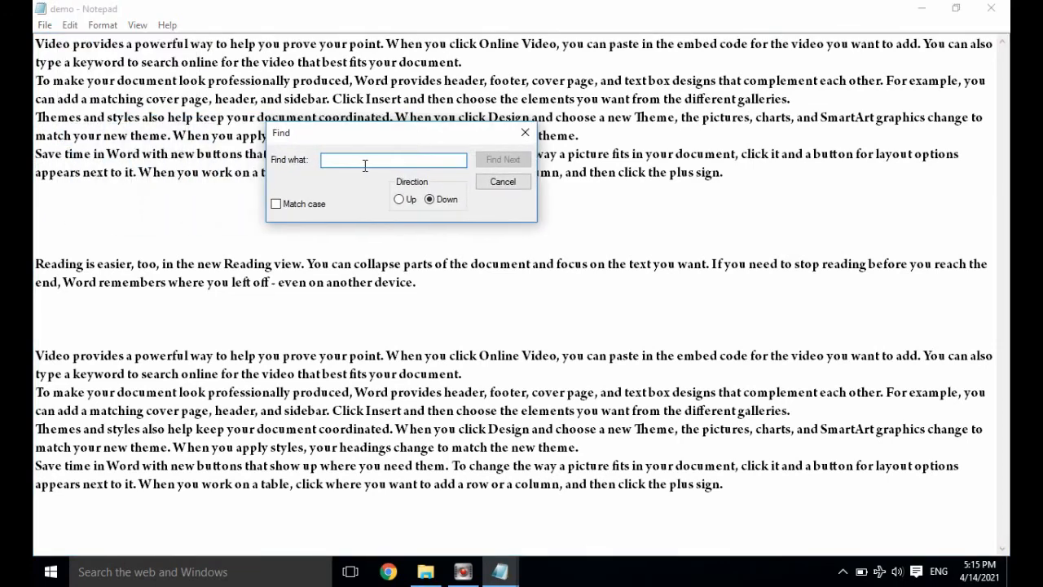
click(43, 46)
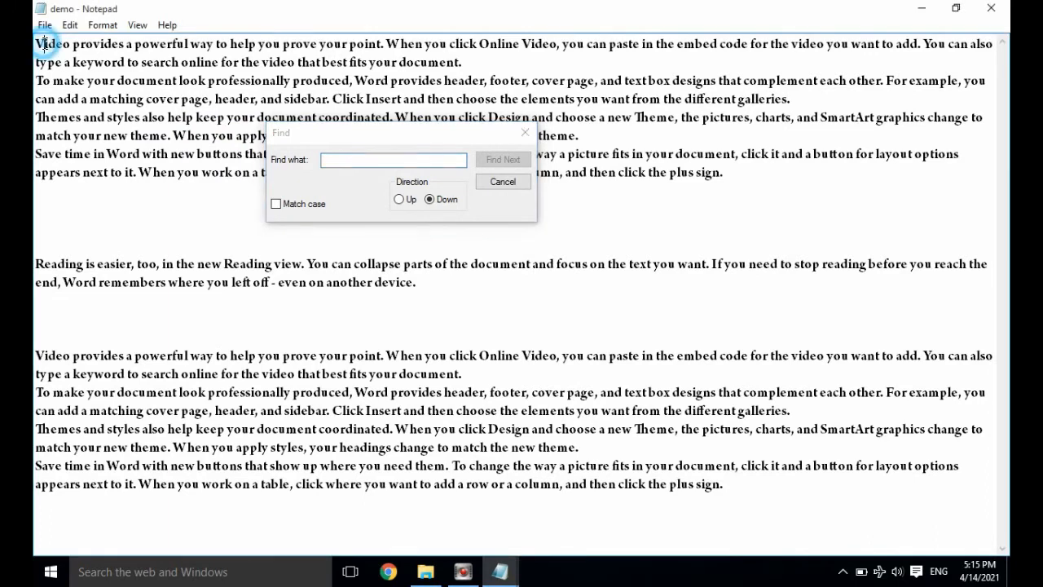
click(374, 160)
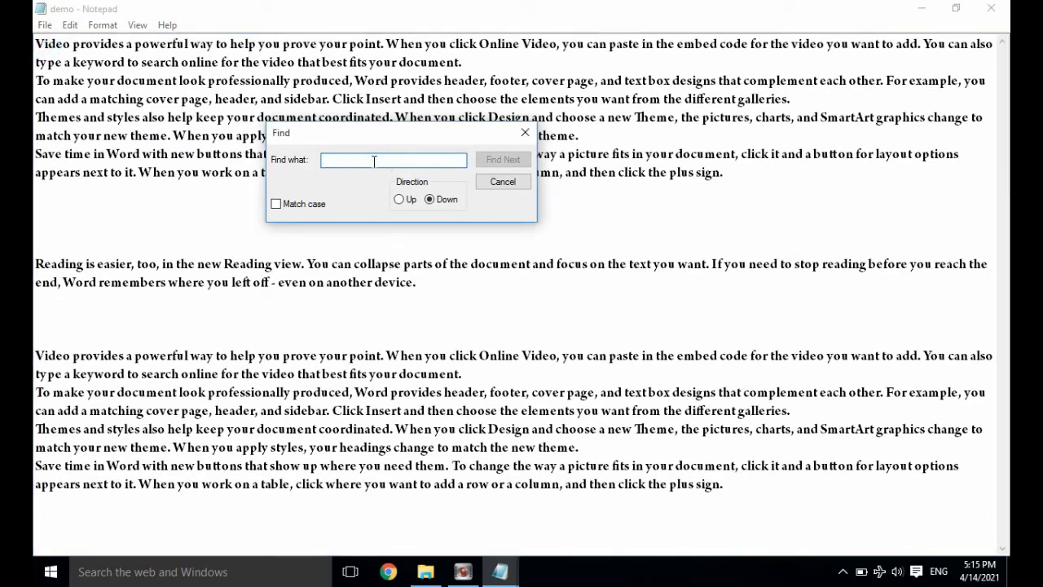
text(pictures)
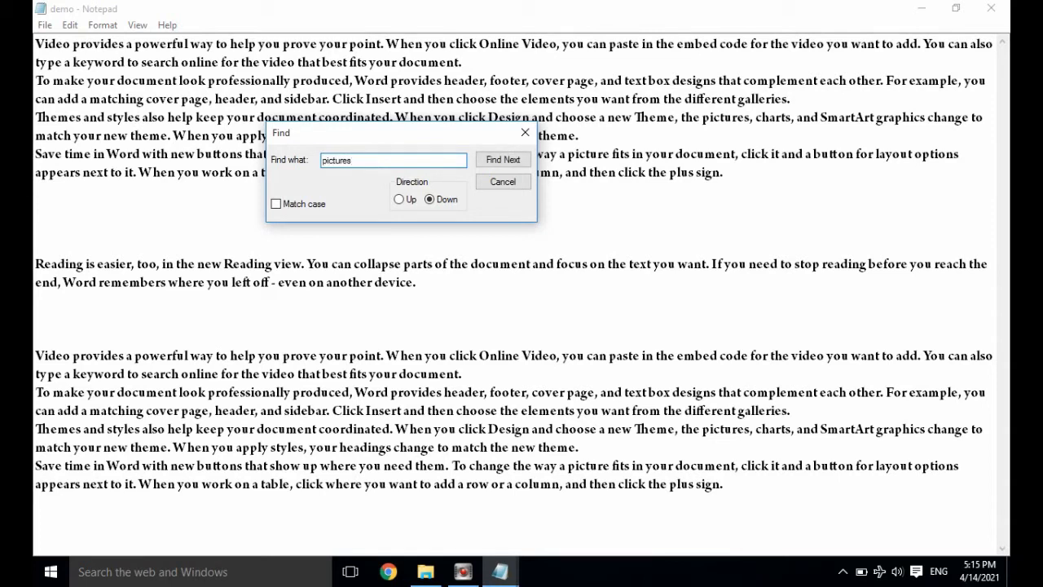
click(495, 162)
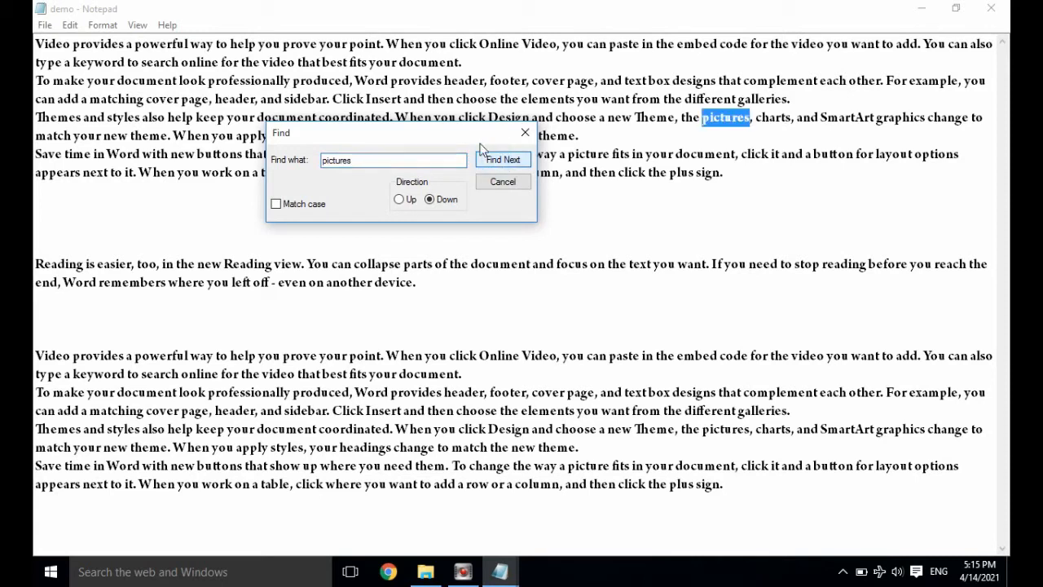
Find the next occurrence of "pictures" and close the search.
mouse_move(471, 138)
mouse_down()
mouse_move(676, 157)
mouse_move(465, 151)
mouse_up()
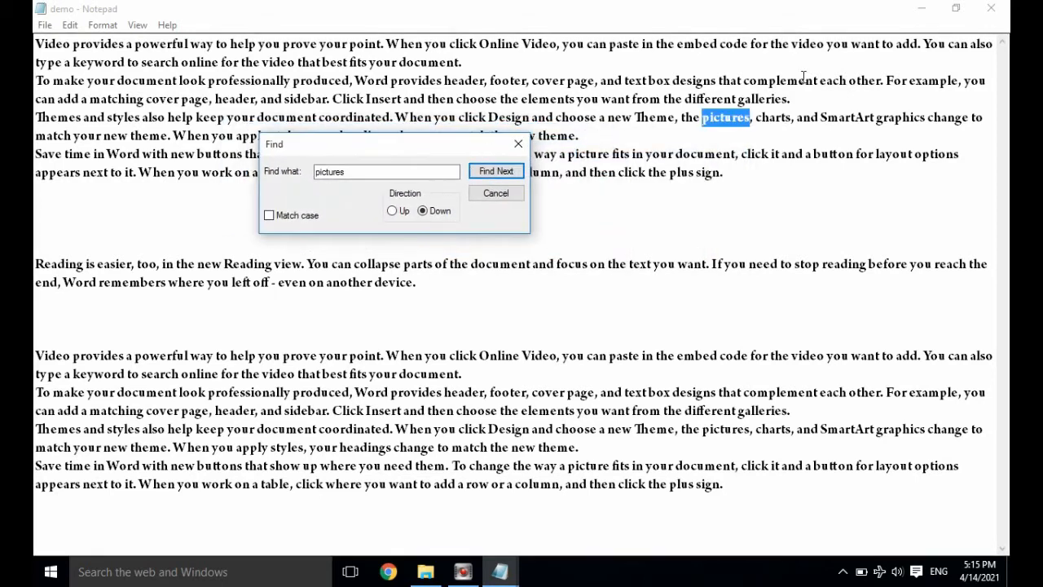
click(493, 171)
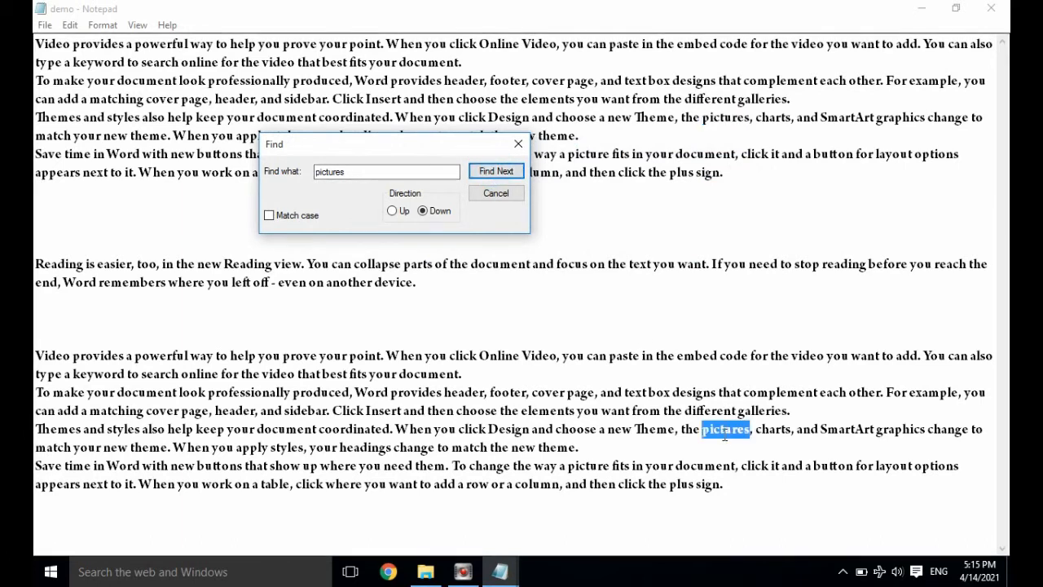
click(710, 461)
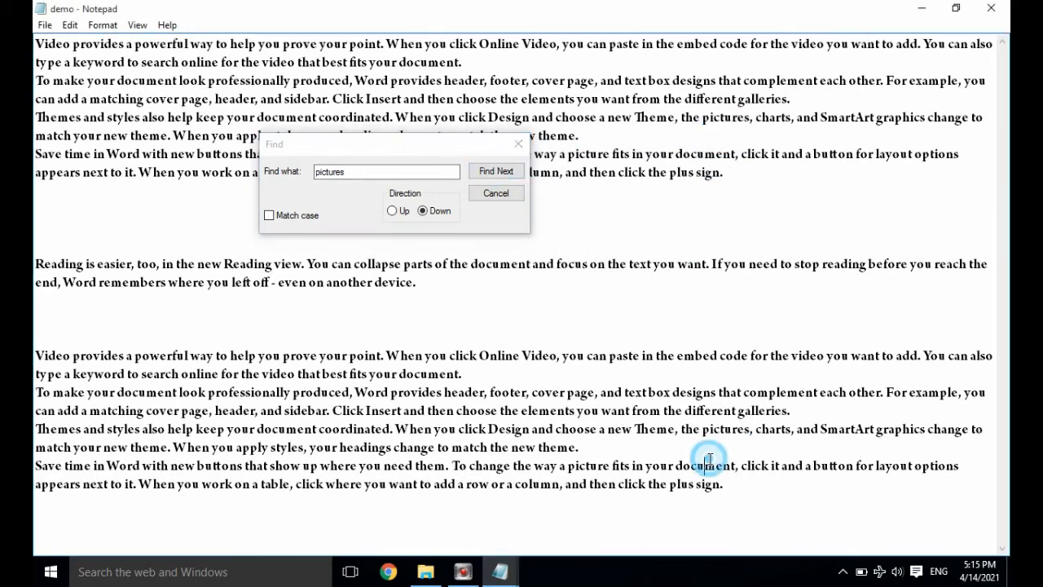
click(497, 194)
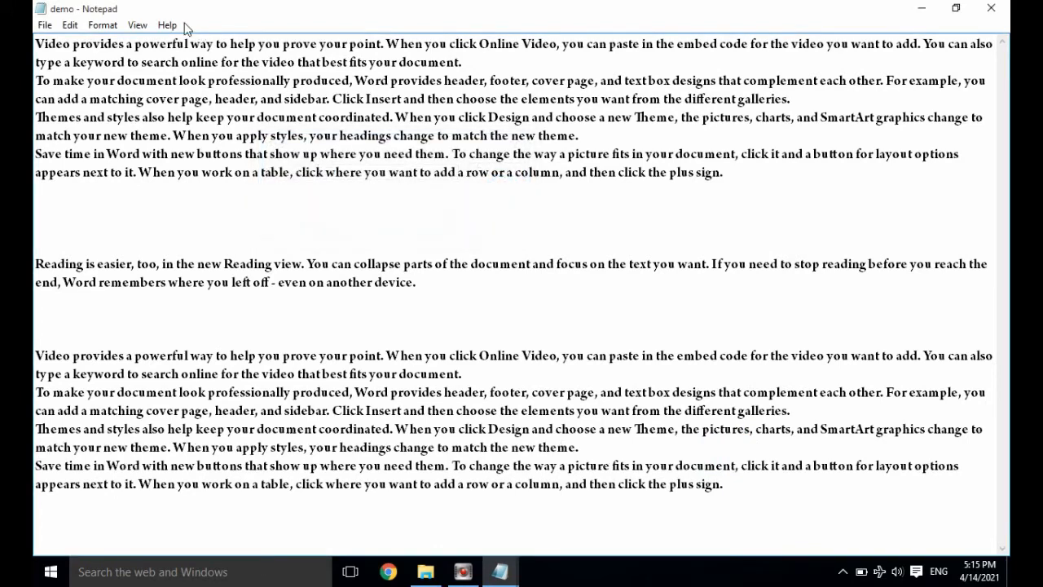
Set up a Replace operation that finds "video" and replaces it with "audio".
click(70, 25)
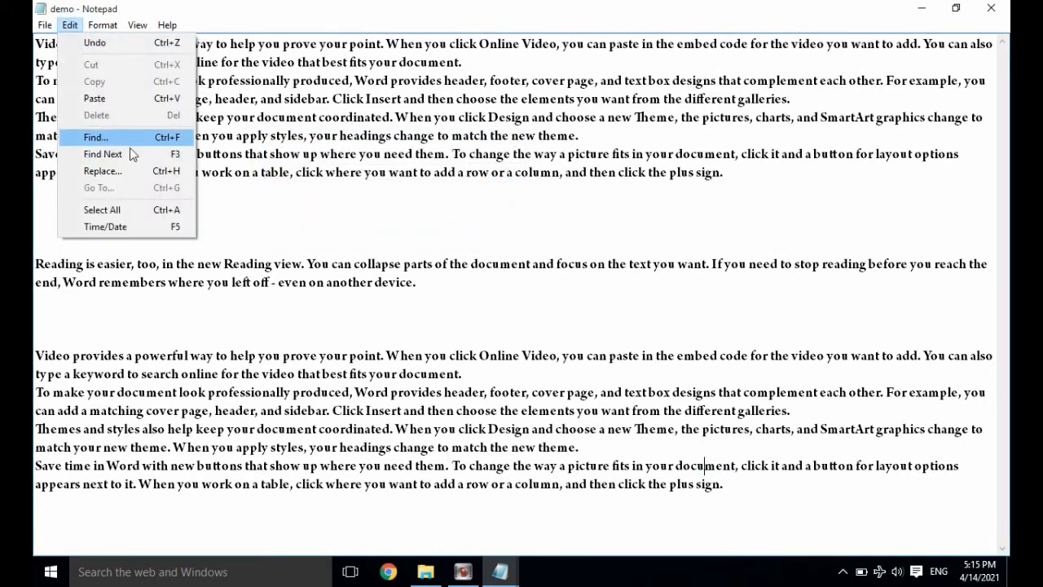
click(142, 172)
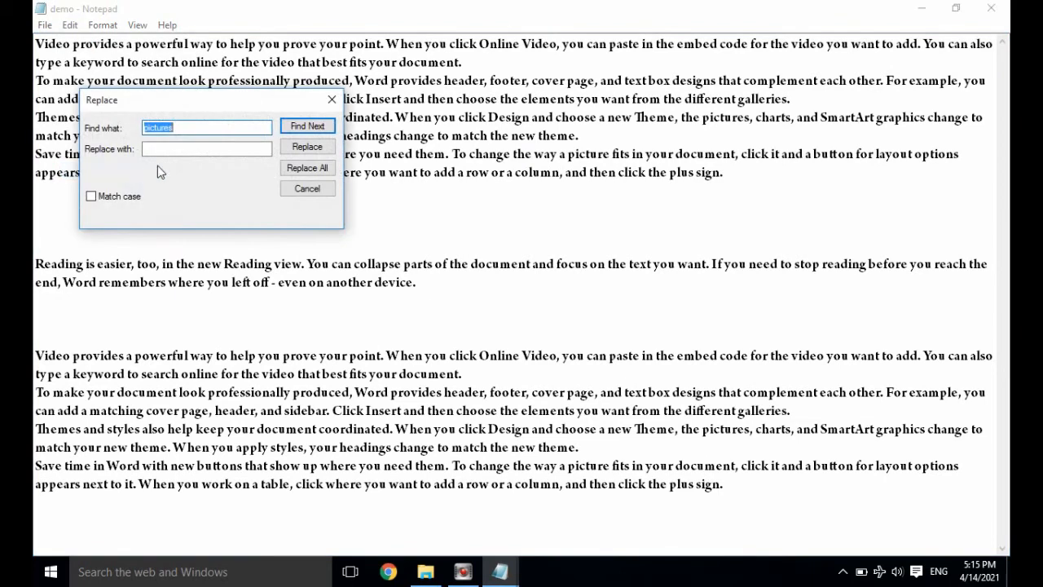
drag(259, 98, 535, 154)
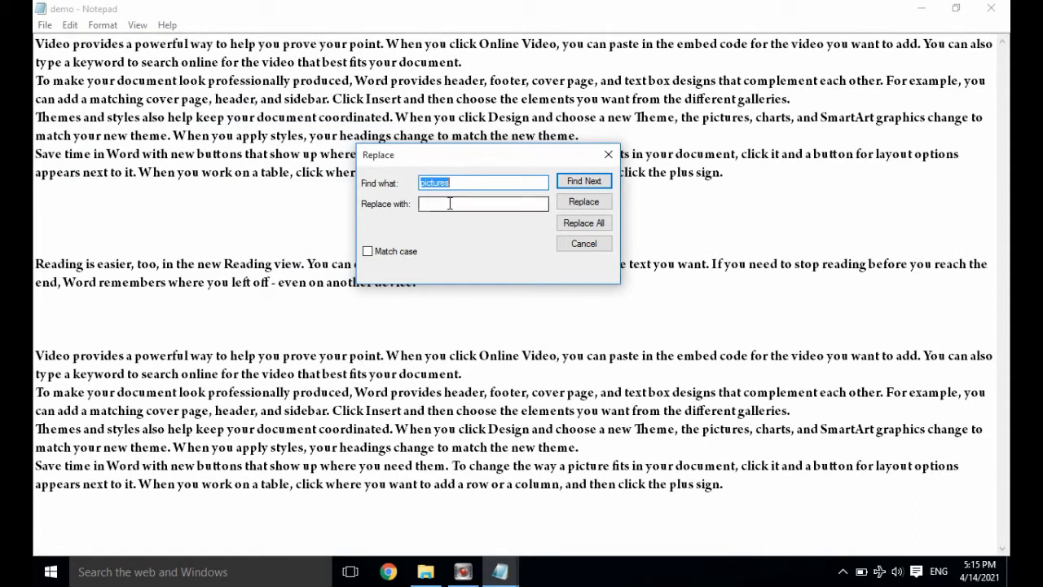
drag(490, 162, 492, 190)
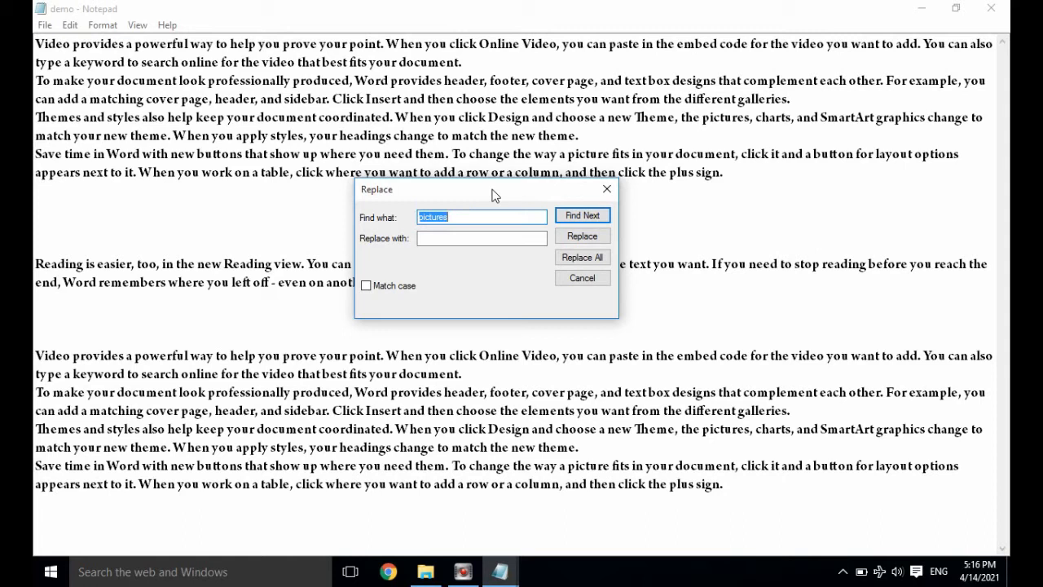
drag(493, 193, 451, 104)
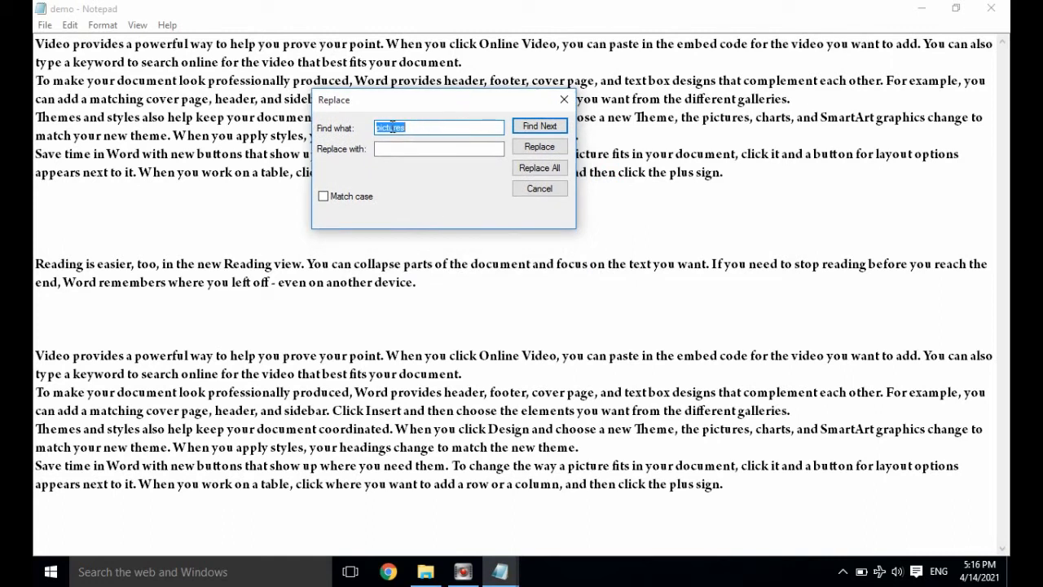
click(405, 150)
drag(432, 125, 365, 135)
text(video)
click(391, 149)
text(audio)
Replace all occurrences of "video" with "audio" and check the first word of both the original and the pasted text.
drag(481, 107, 475, 136)
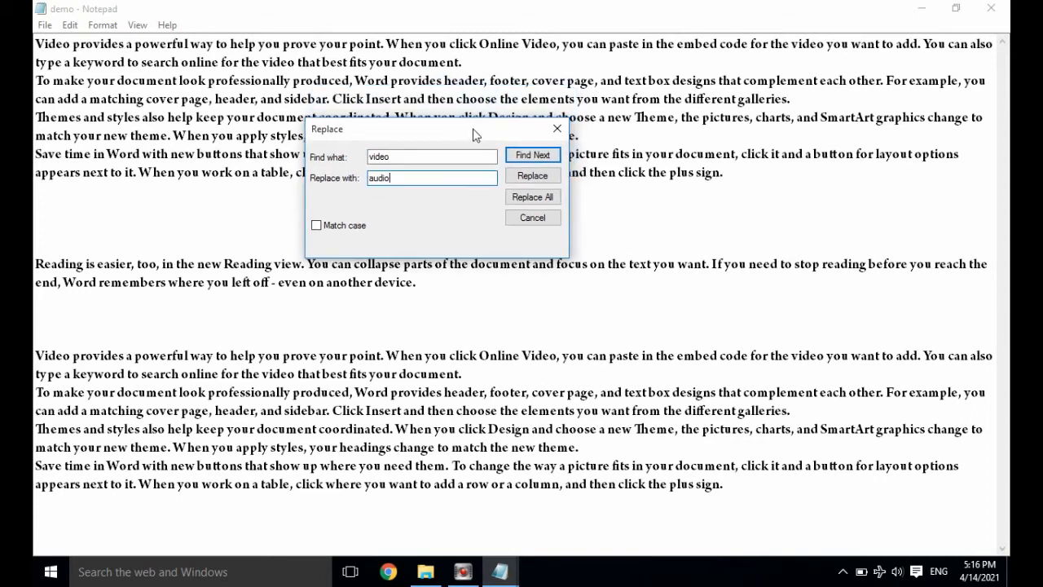
click(536, 197)
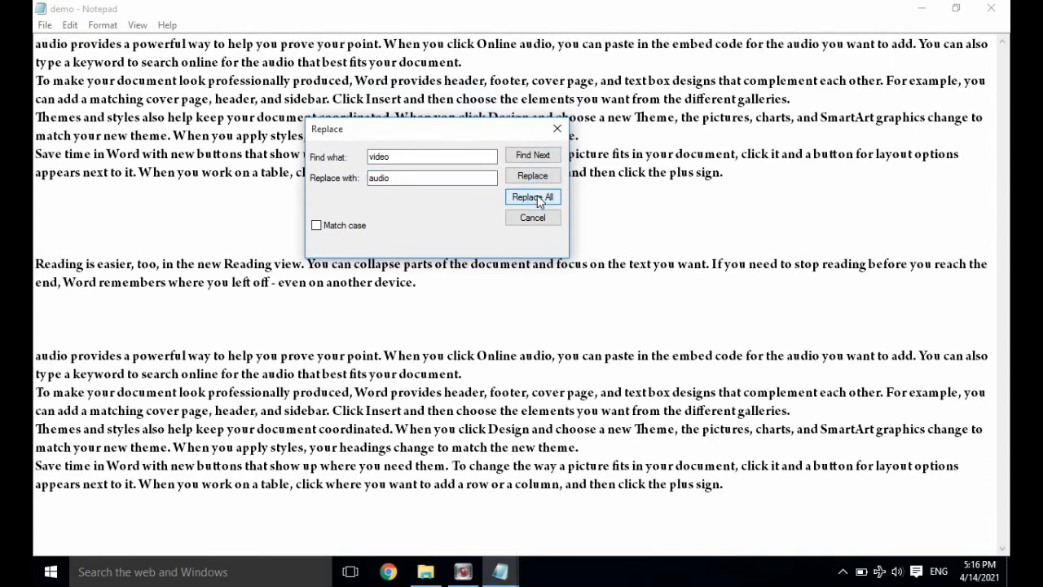
double_click(64, 50)
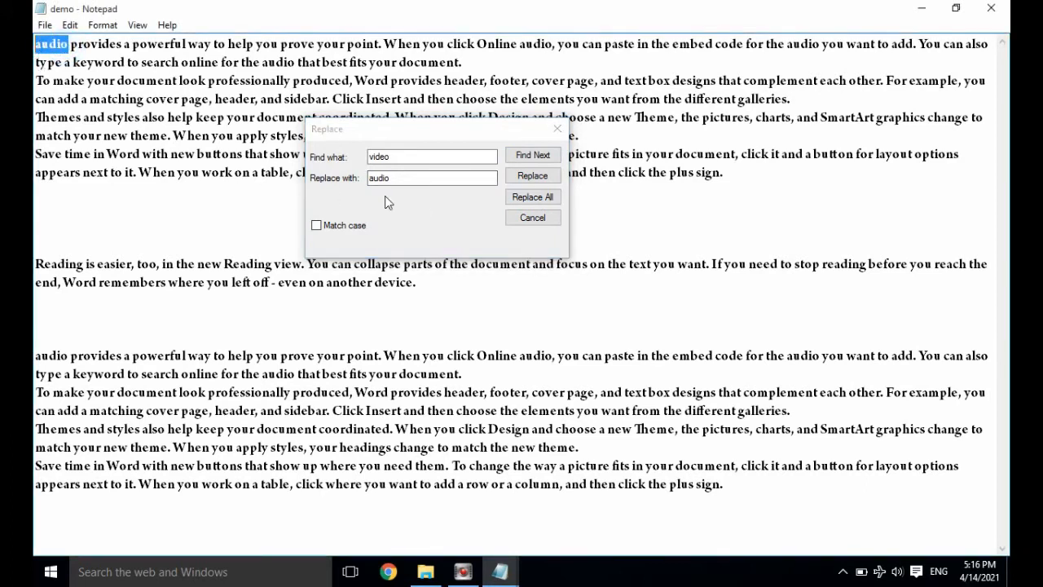
double_click(62, 356)
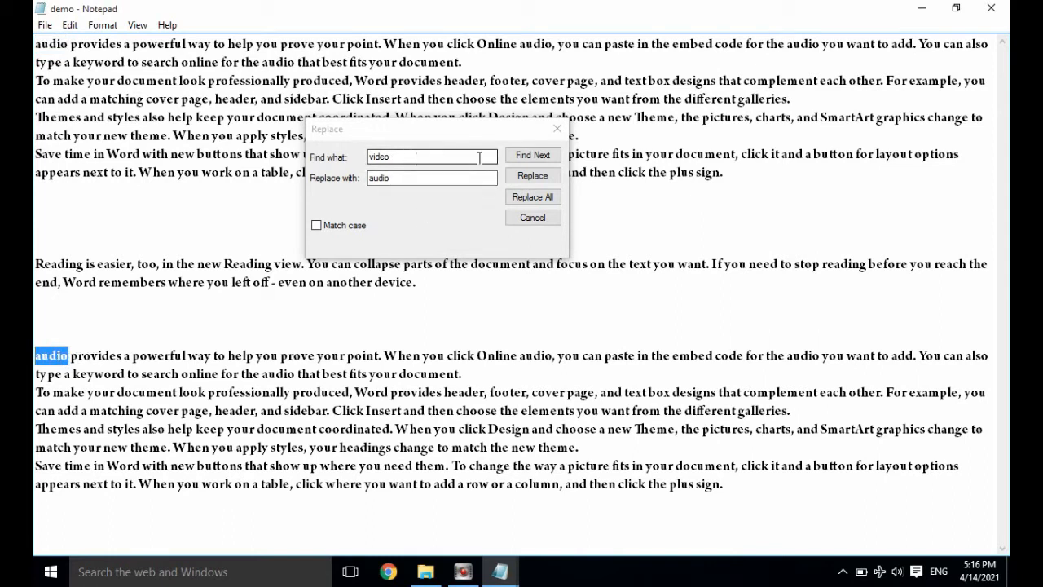
drag(417, 155, 338, 164)
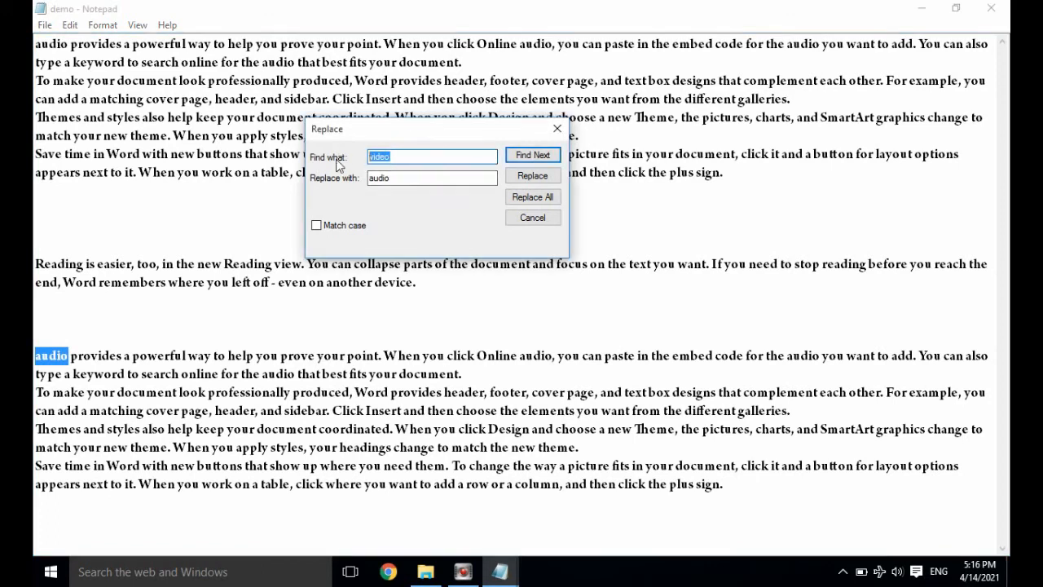
key(ctrl+v)
key(Left)
key(Left)
key(Left)
key(Left)
key(Left)
key(Left)
key(Left)
key(Left)
key(Left)
key(Left)
key(Left)
key(Left)
key(Left)
key(Left)
key(Left)
key(Left)
key(Left)
key(Left)
key(Left)
key(Left)
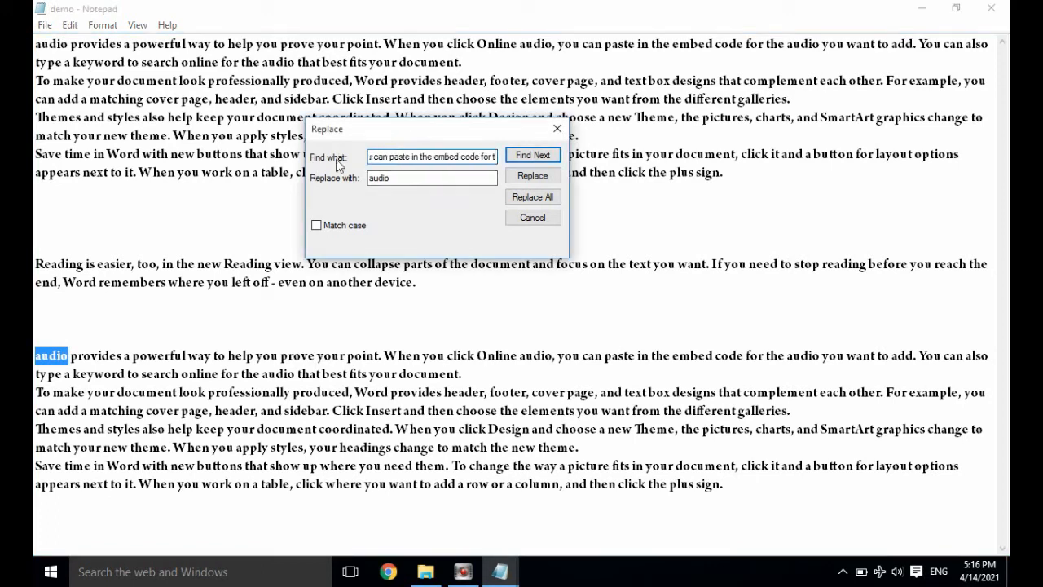
key(Left)
key(Left)
key(Left)
key(Left)
key(Left)
key(Left)
key(Left)
key(Left)
key(Left)
key(Left)
key(Left)
key(Left)
key(Left)
key(Left)
key(Left)
key(Left)
key(Left)
key(Left)
key(Left)
key(Left)
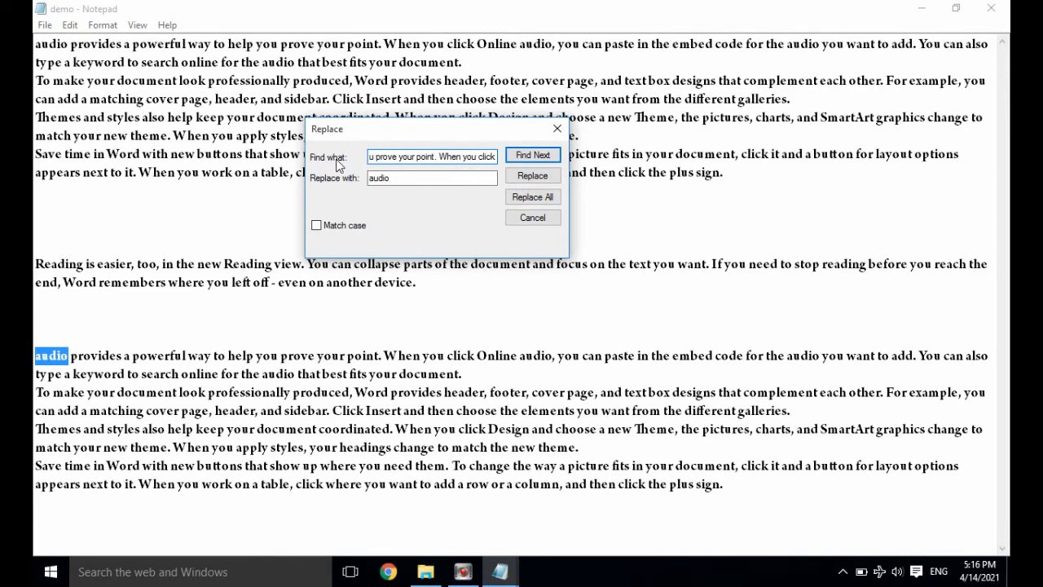
key(ctrl+a)
key(Delete)
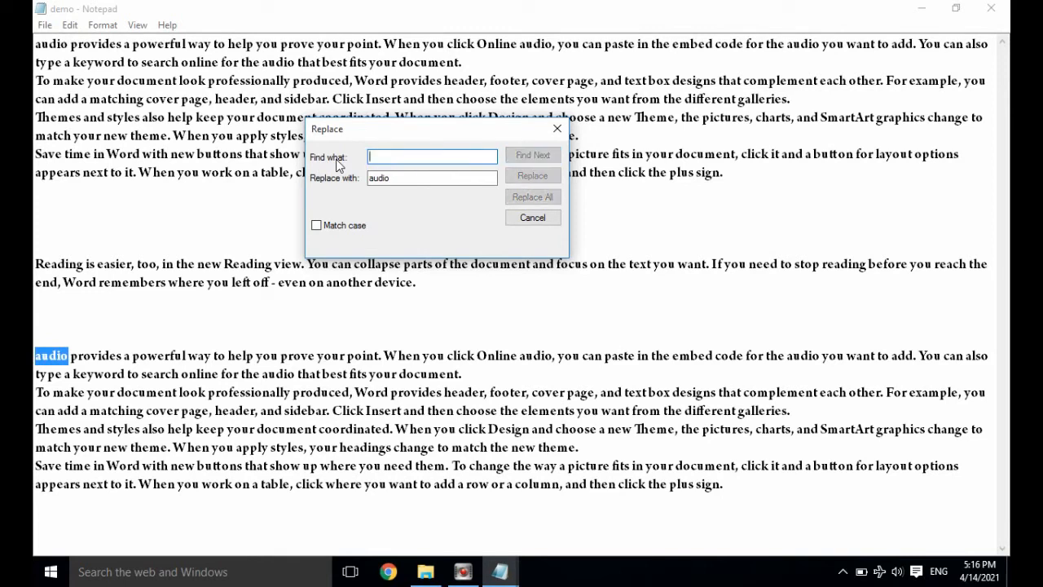
Set up the Replace operation to find "audio" and replace it with "video".
text(audio)
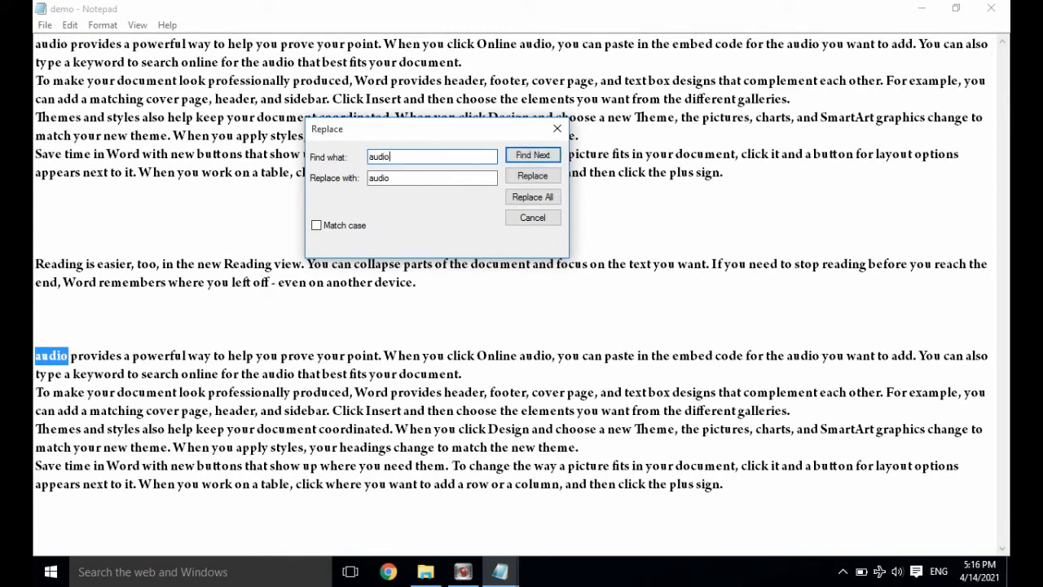
double_click(400, 177)
text(v)
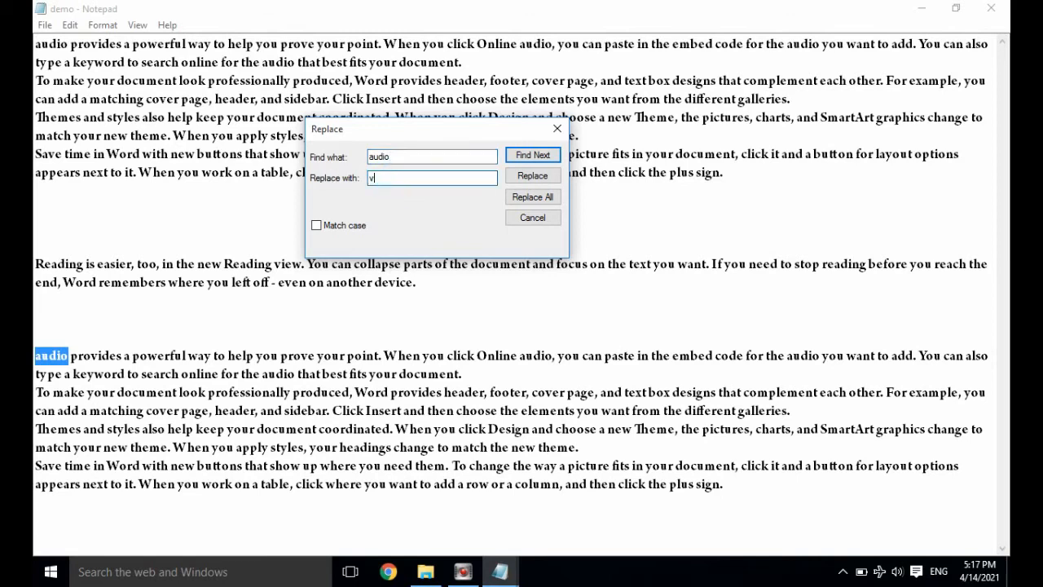
text(ideo)
Replace all occurrences of "audio" with "video", checking the first word of the original and pasted text before closing the Replace dialog.
click(534, 198)
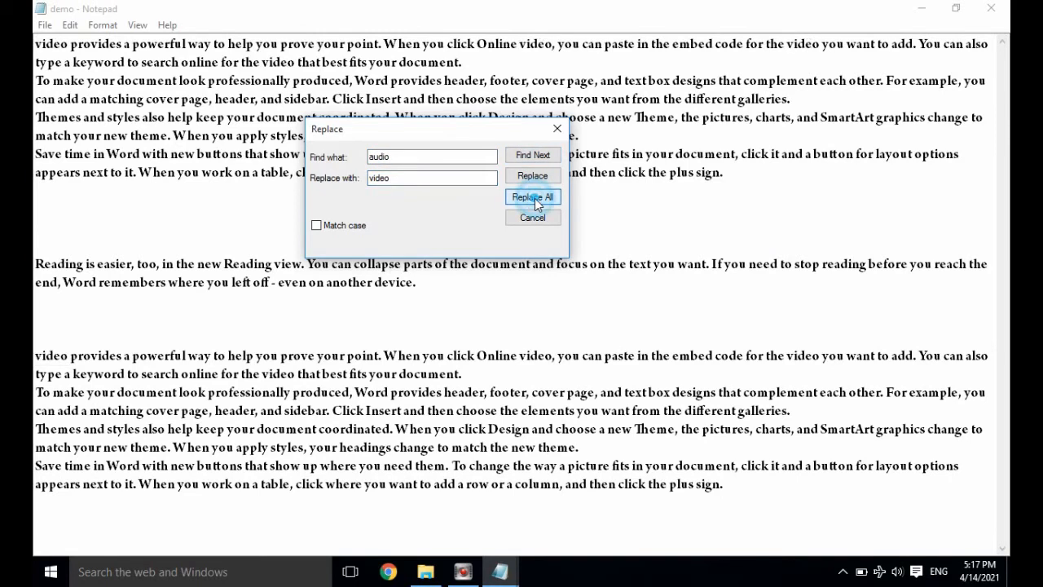
click(42, 202)
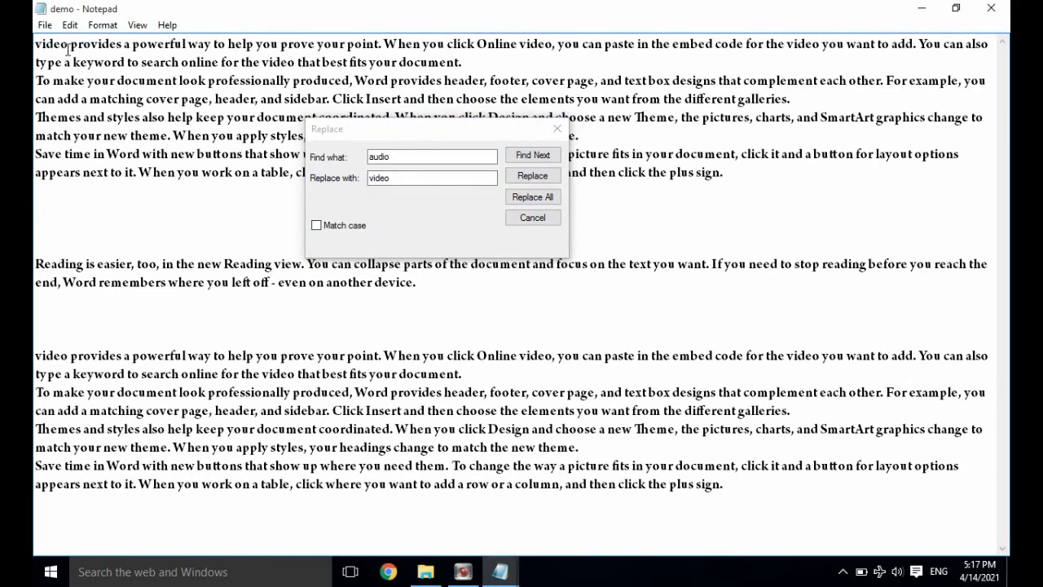
drag(69, 49, 36, 49)
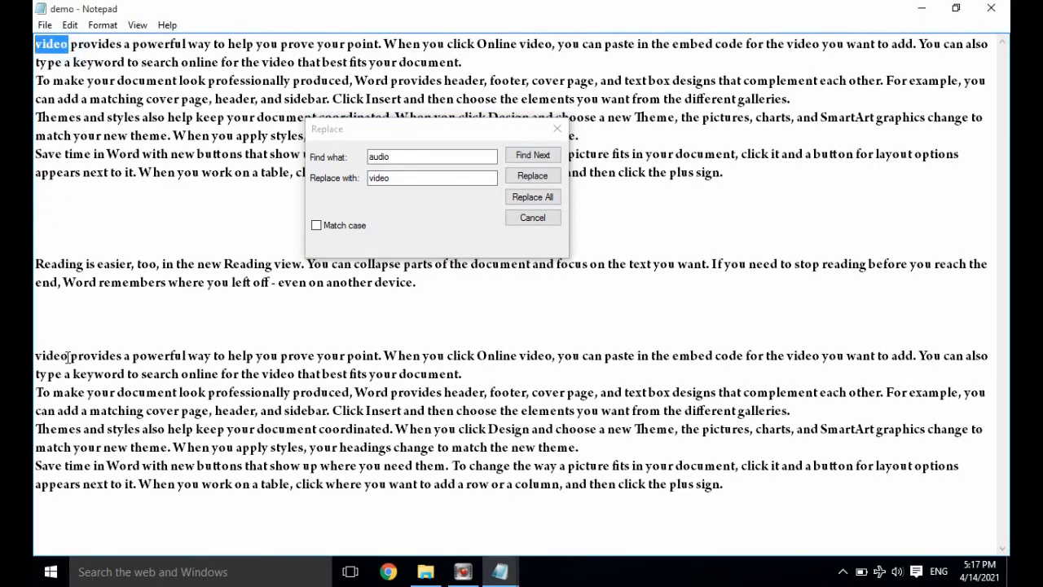
drag(68, 356, 41, 356)
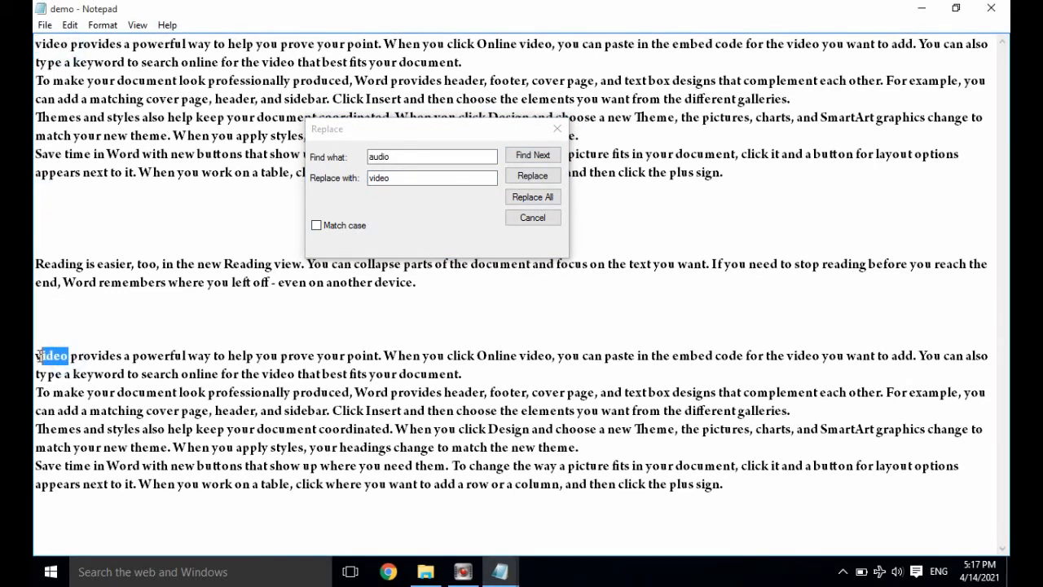
click(531, 217)
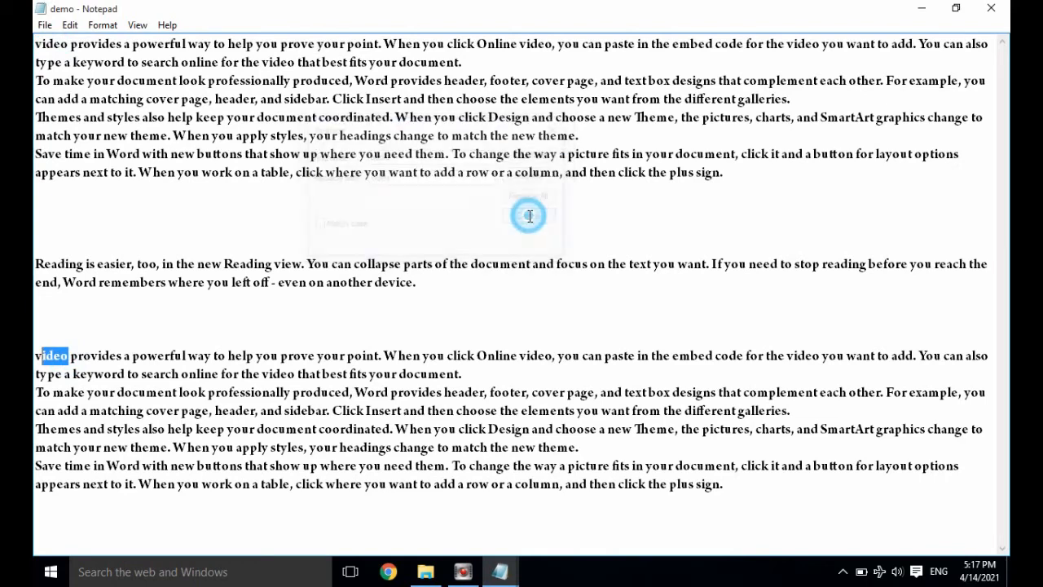
Select all the text in the document and clear the selection, doing this twice.
click(70, 25)
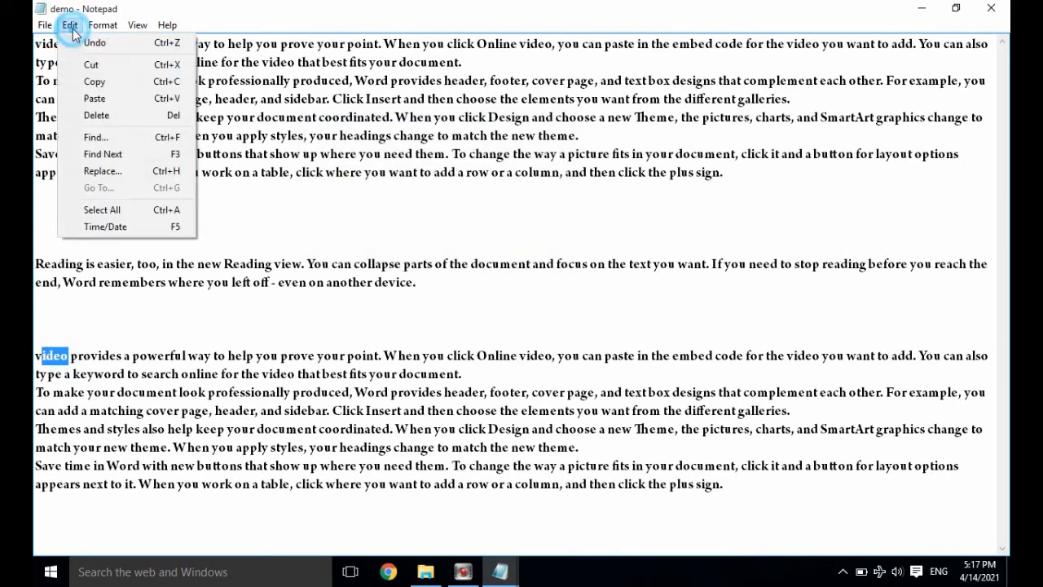
click(169, 209)
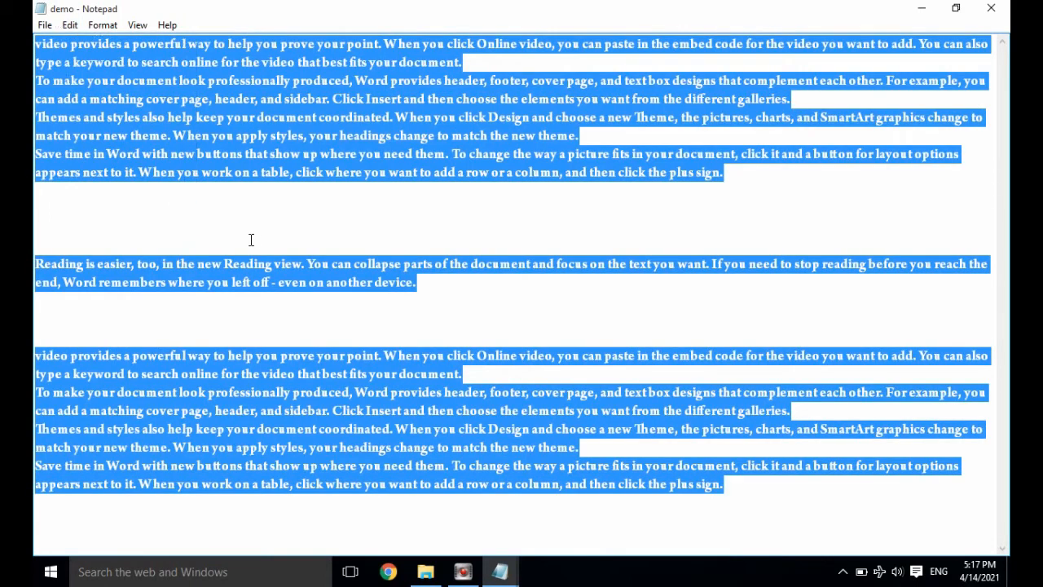
click(299, 234)
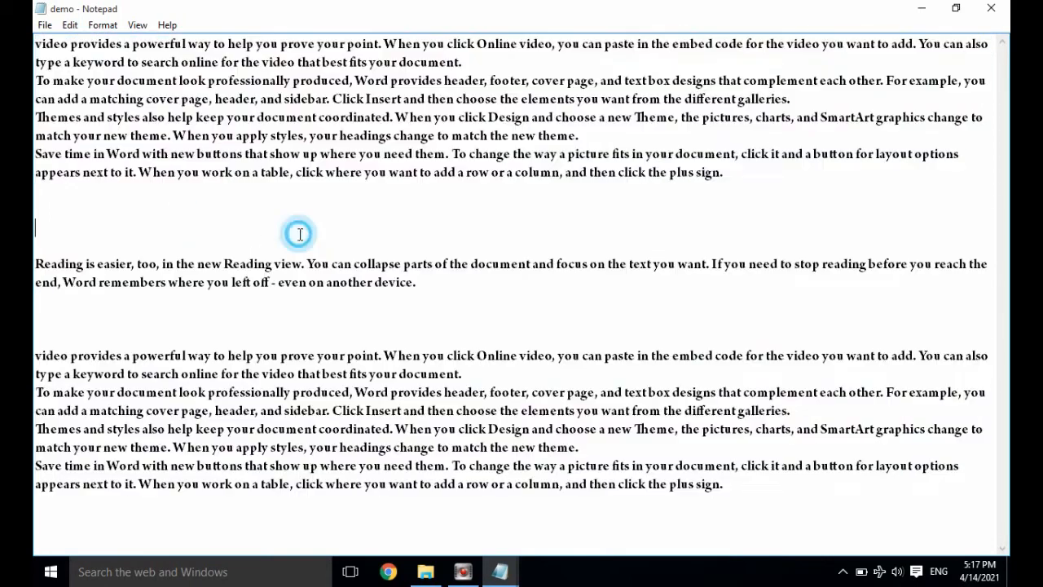
click(70, 25)
click(144, 209)
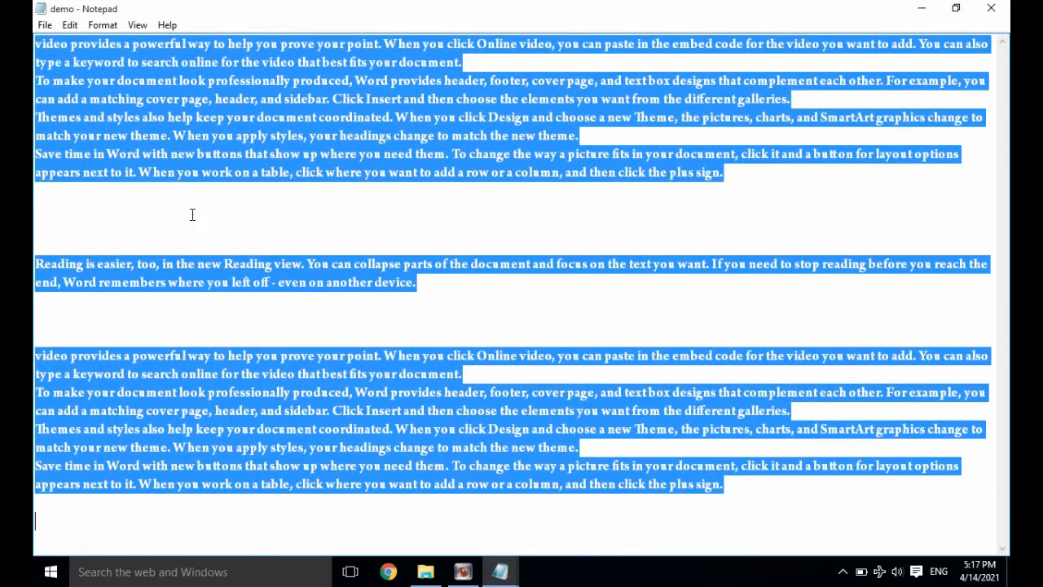
click(197, 215)
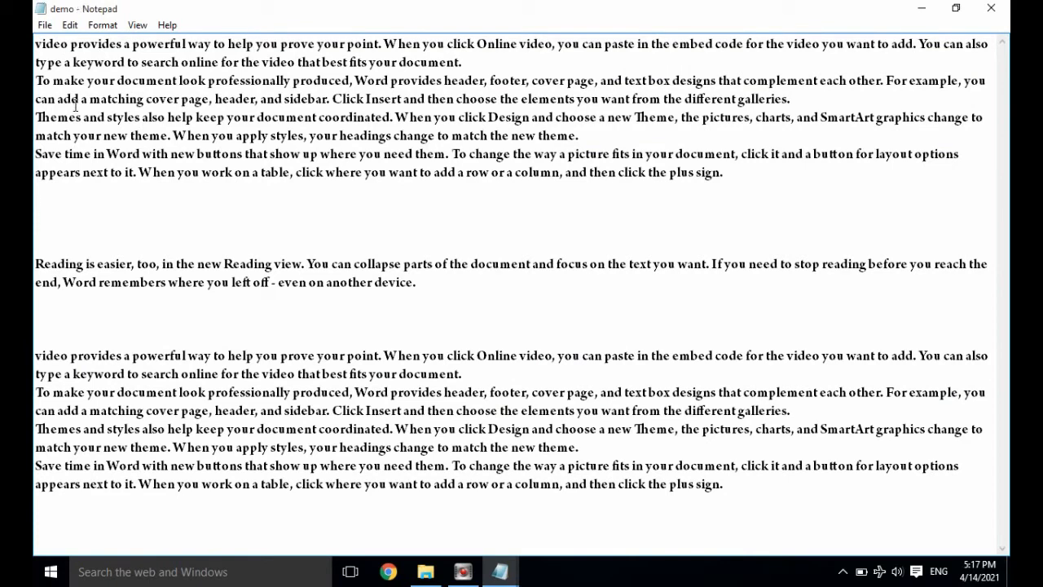
Remove a blank line above the "Reading is easier" paragraph and insert the current time and date in the gap.
click(233, 202)
key(Delete)
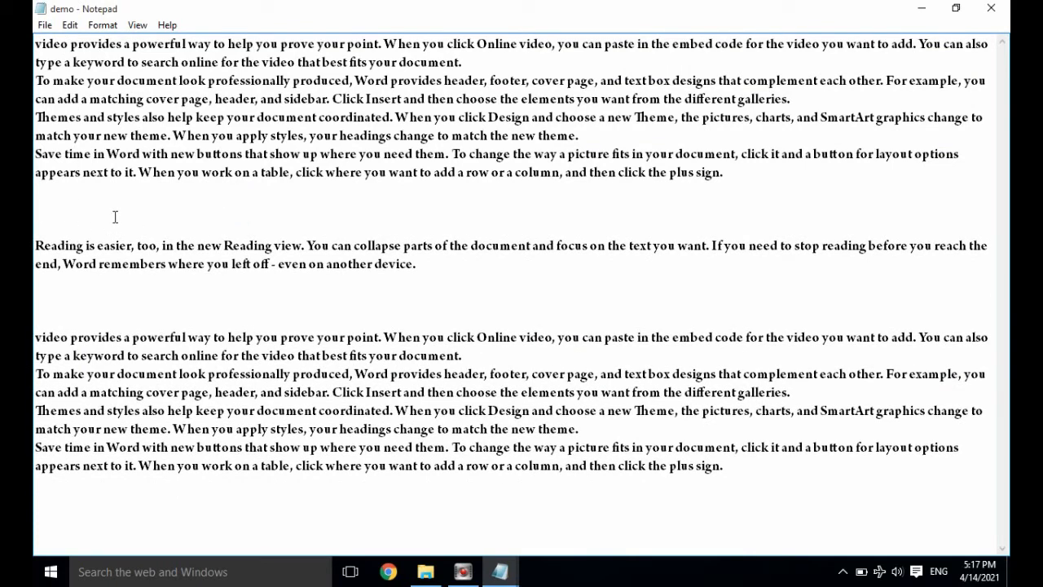
click(70, 25)
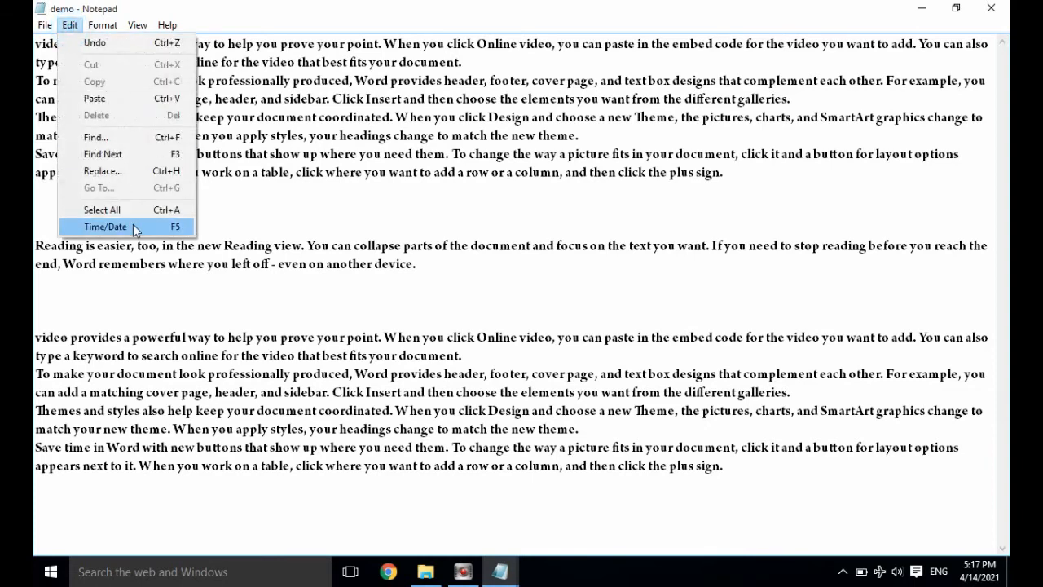
click(131, 225)
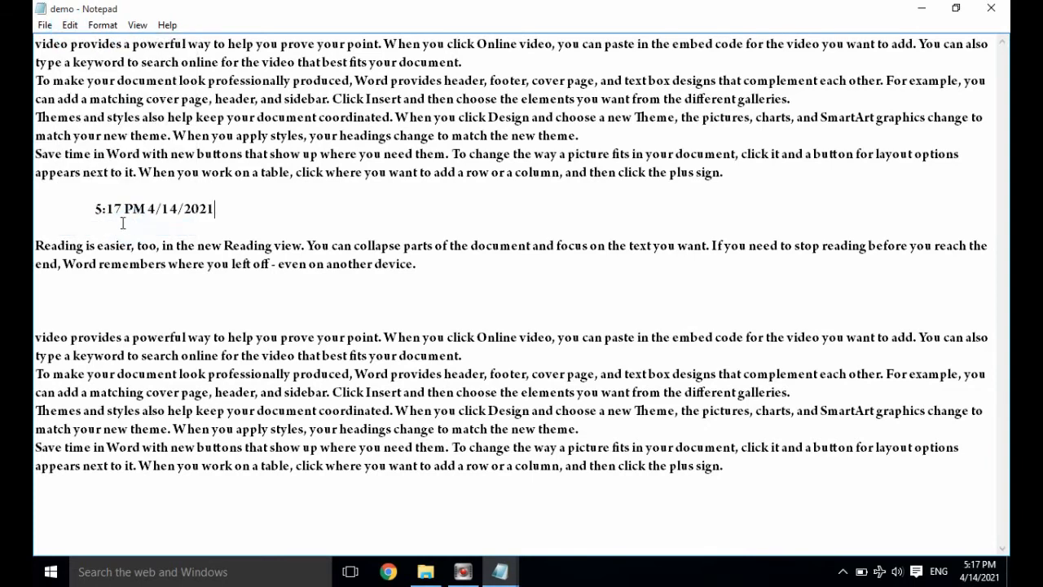
click(230, 211)
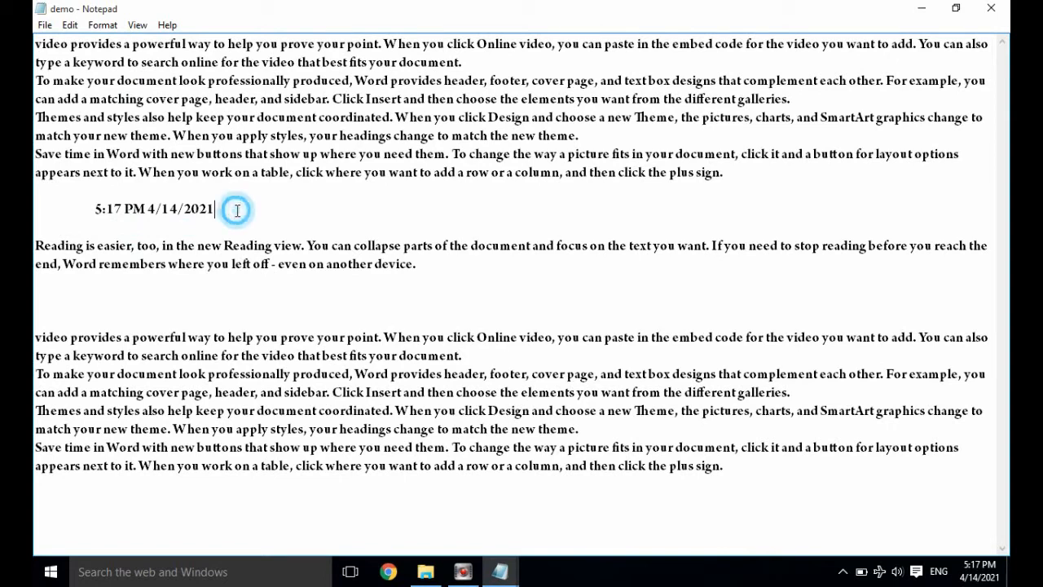
Switch Word Wrap off to view the paragraphs as single long lines, and switch it back on.
click(95, 26)
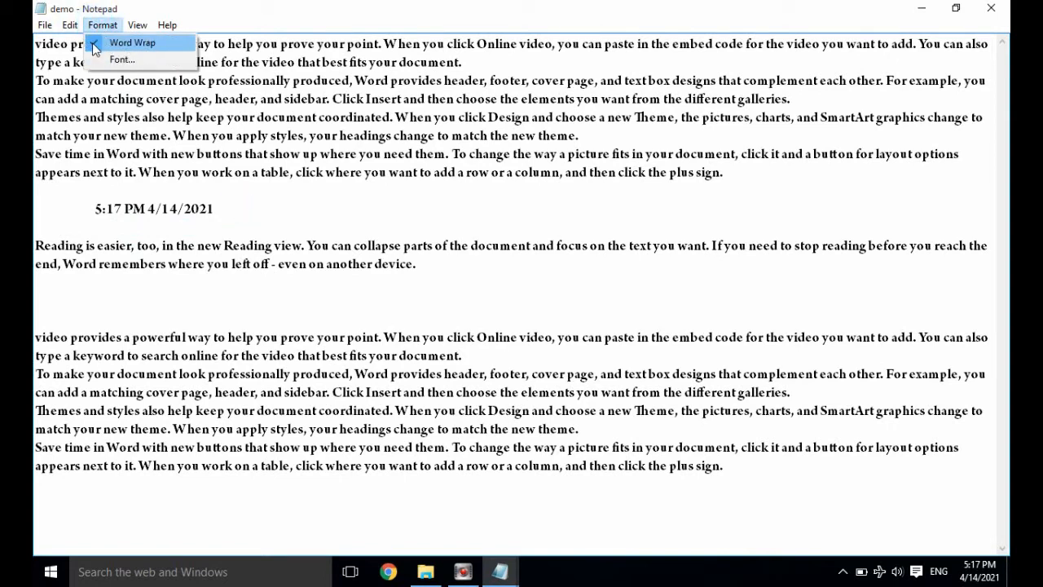
click(106, 43)
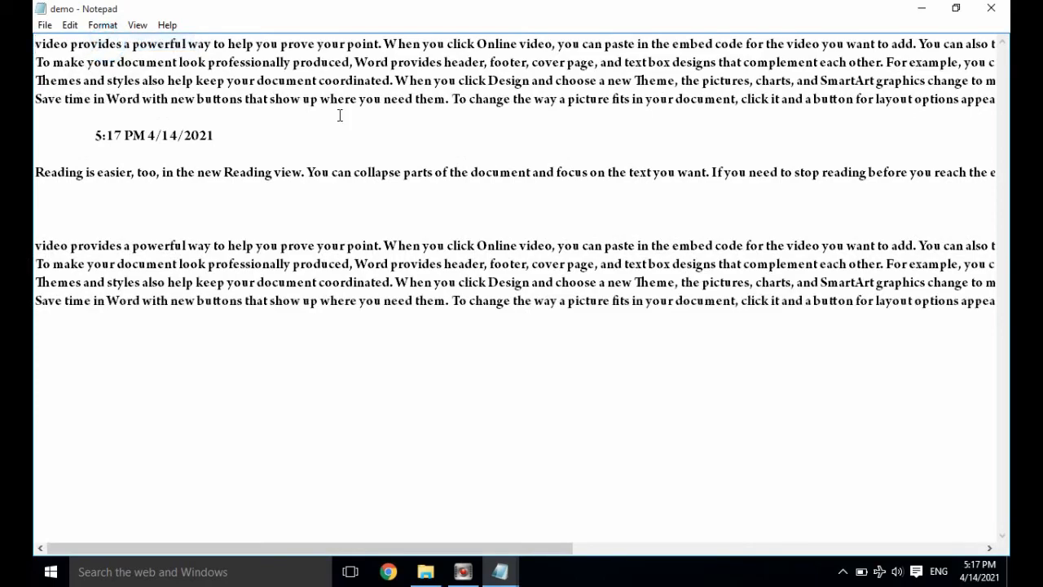
drag(461, 547, 419, 489)
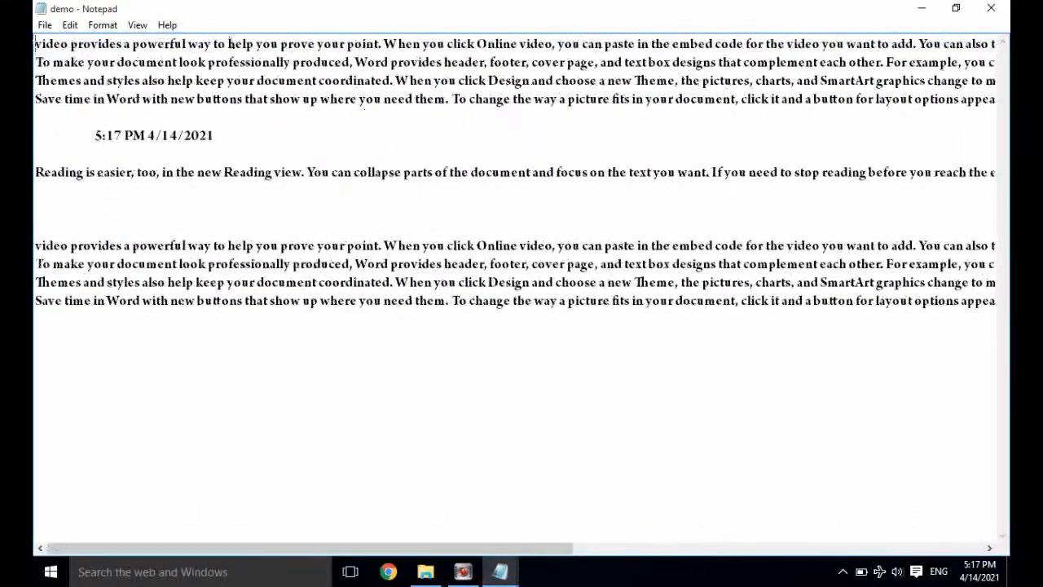
click(103, 25)
click(123, 45)
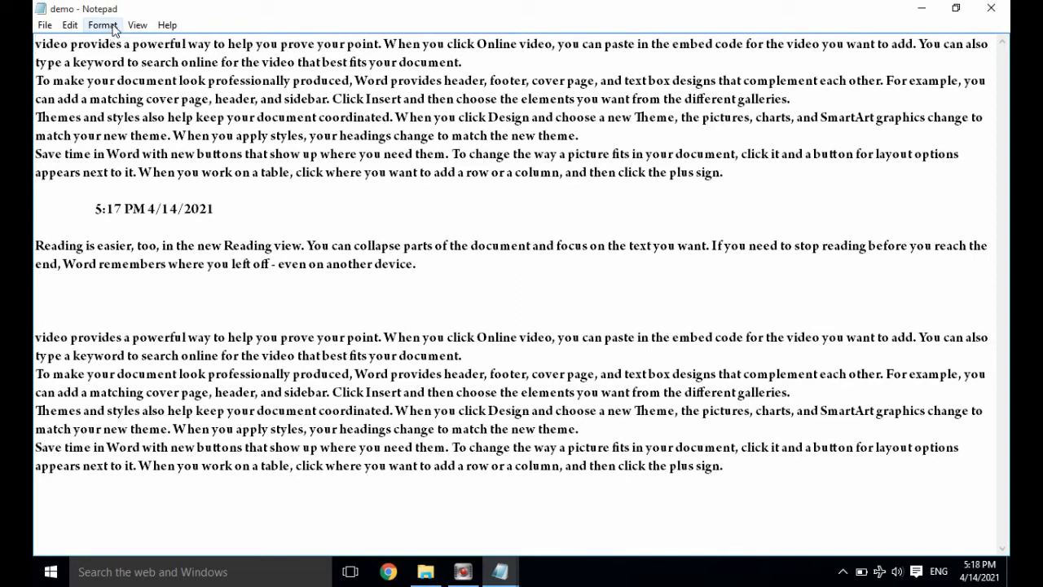
Delete the inserted time and date above the "Reading is easier" paragraph.
click(105, 26)
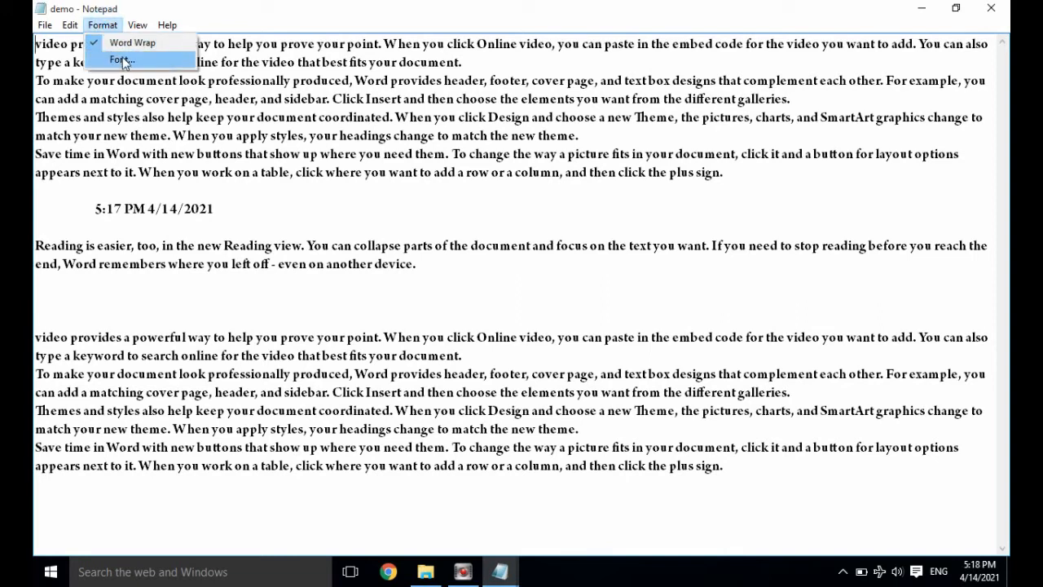
click(332, 215)
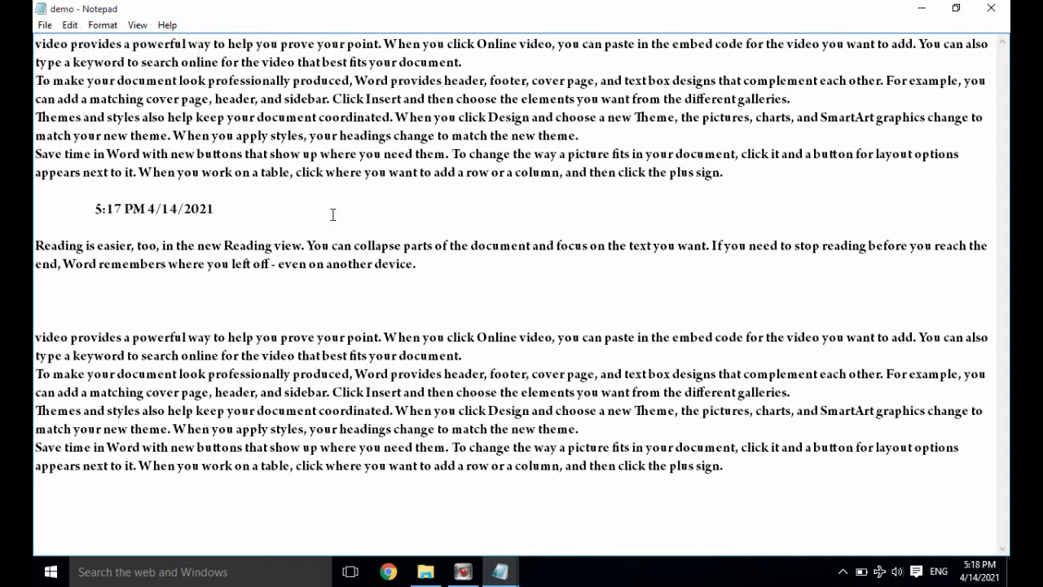
drag(246, 204, 79, 203)
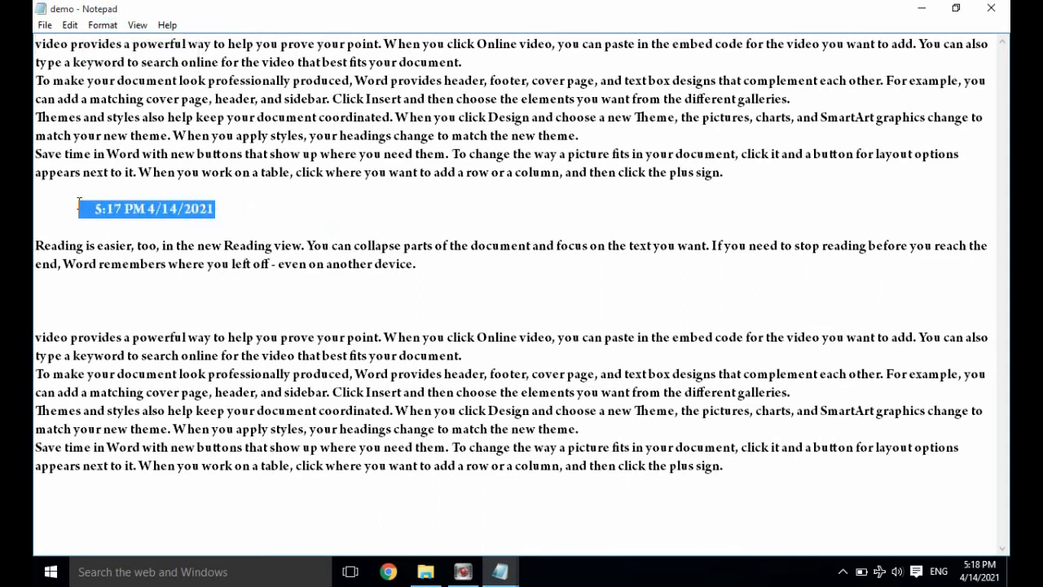
key(BackSpace)
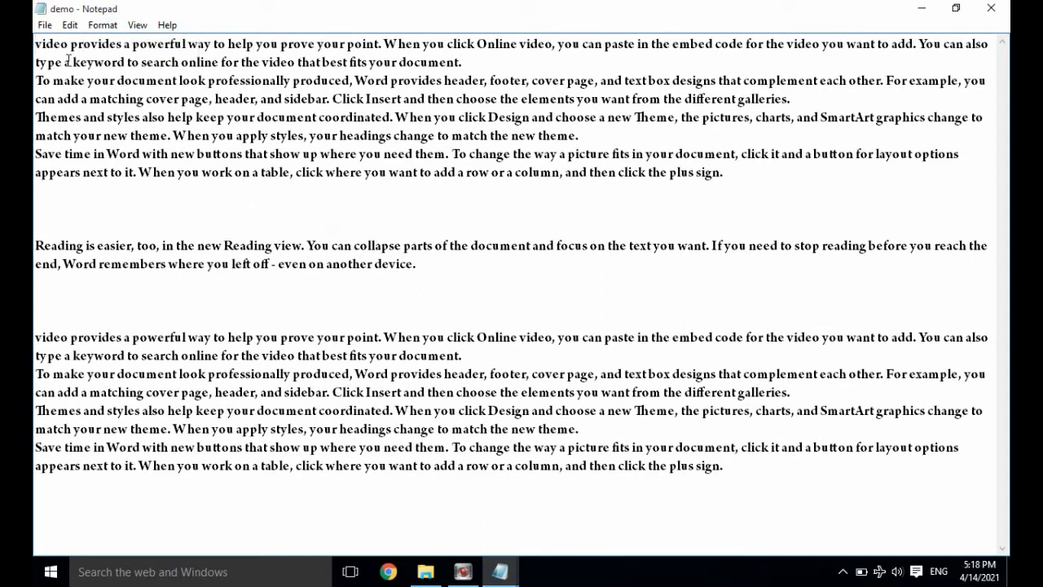
Open the Font settings, move the dialog aside and choose Chaparral Pro as the font.
click(95, 30)
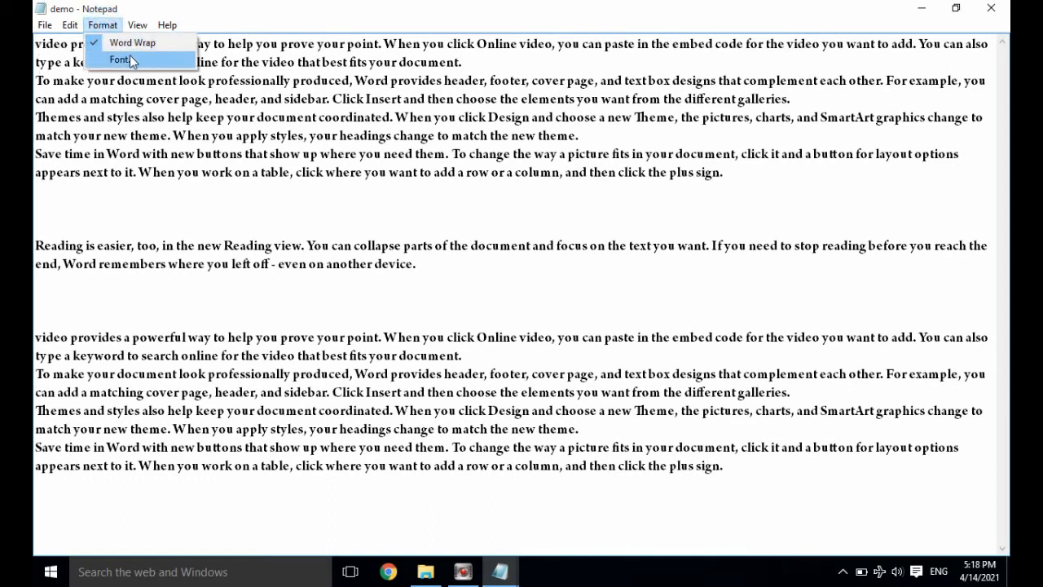
click(130, 55)
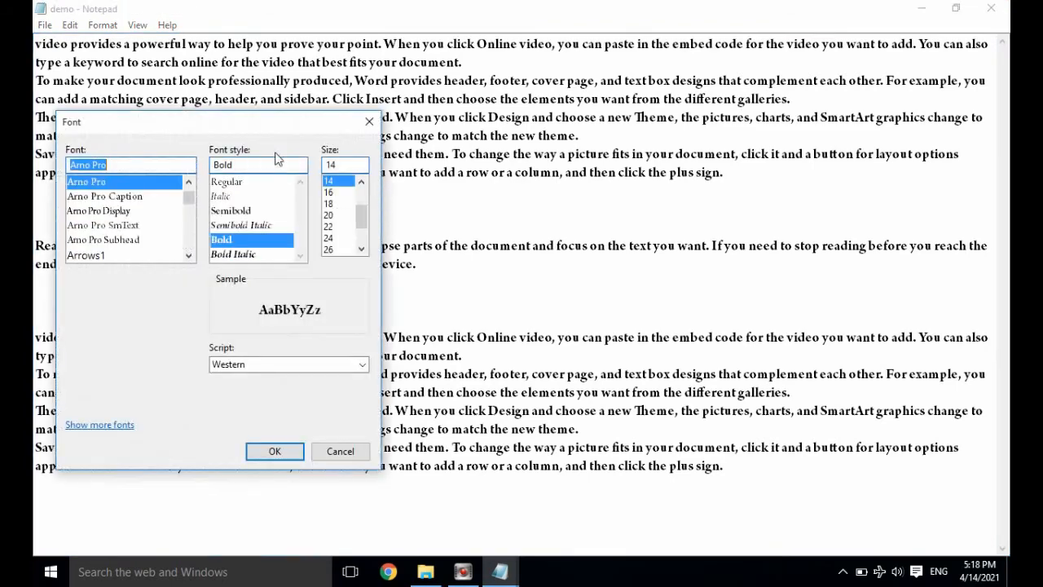
drag(251, 120, 412, 114)
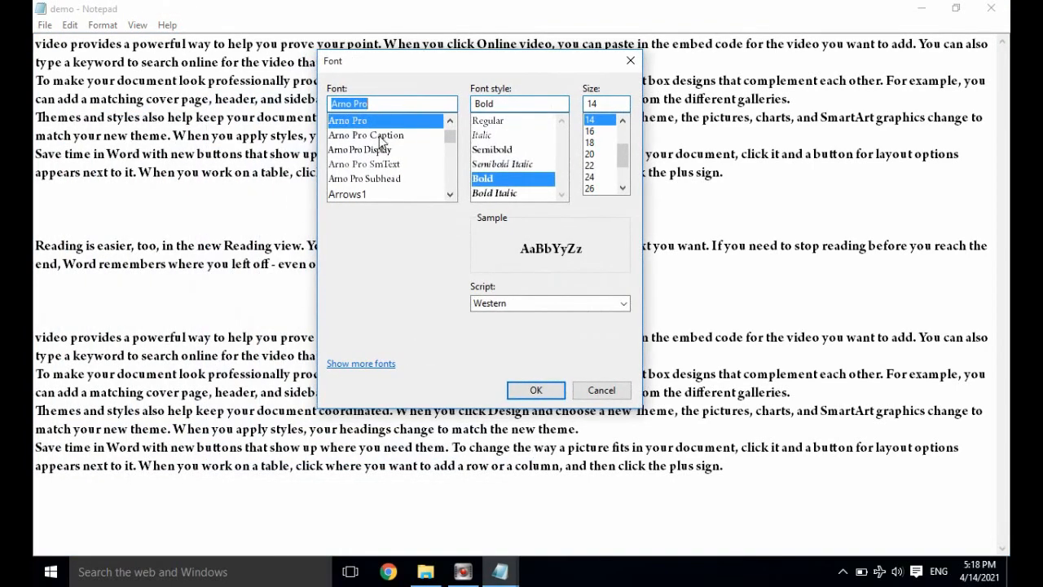
click(380, 136)
mouse_move(449, 137)
mouse_down()
mouse_move(453, 160)
mouse_move(448, 128)
mouse_move(452, 143)
mouse_up()
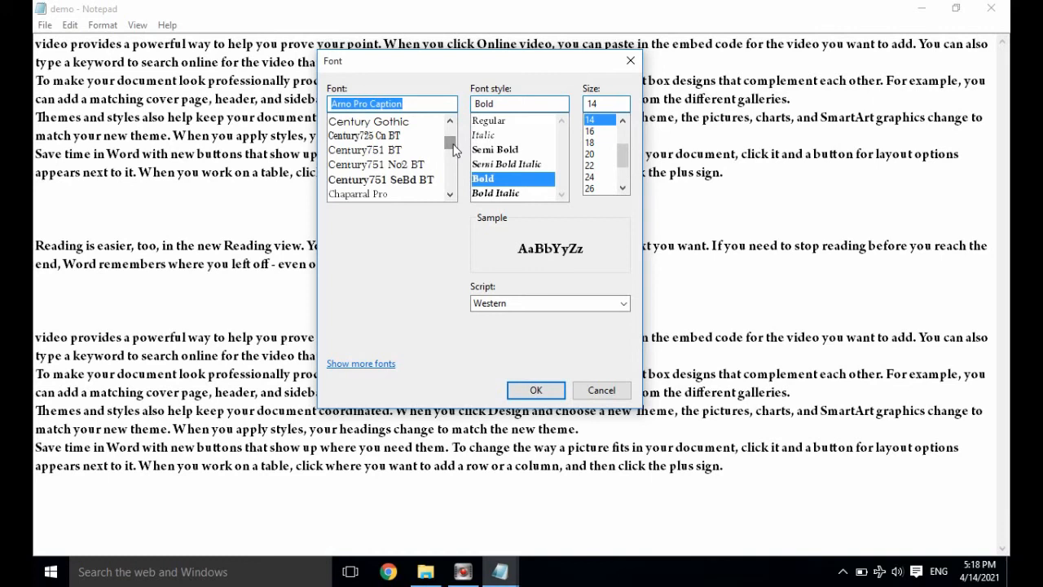
click(372, 194)
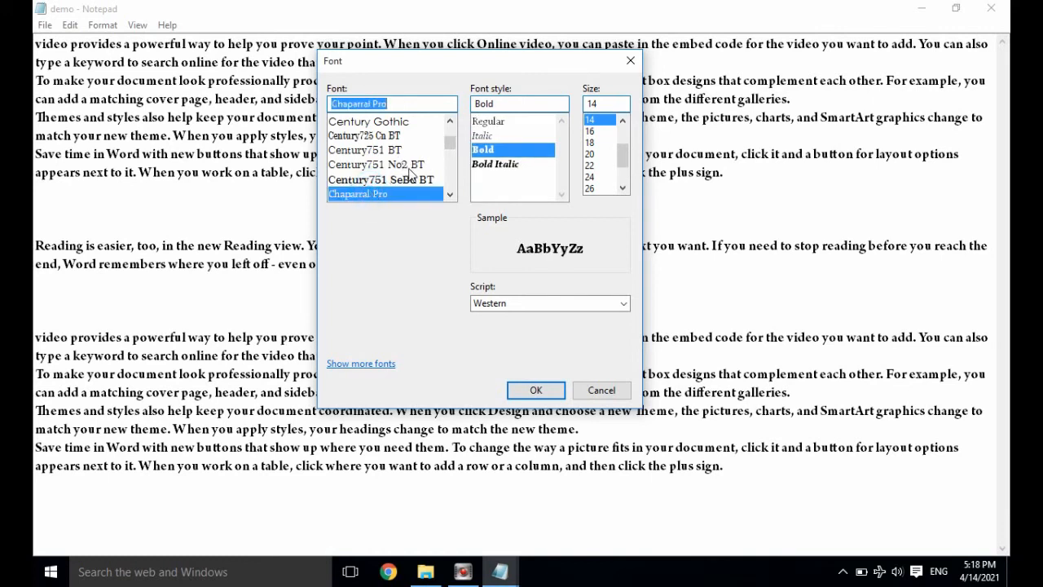
Preview the Regular, Italic and Bold styles, then apply Chaparral Pro in Bold Italic at size 28 to the text.
click(499, 122)
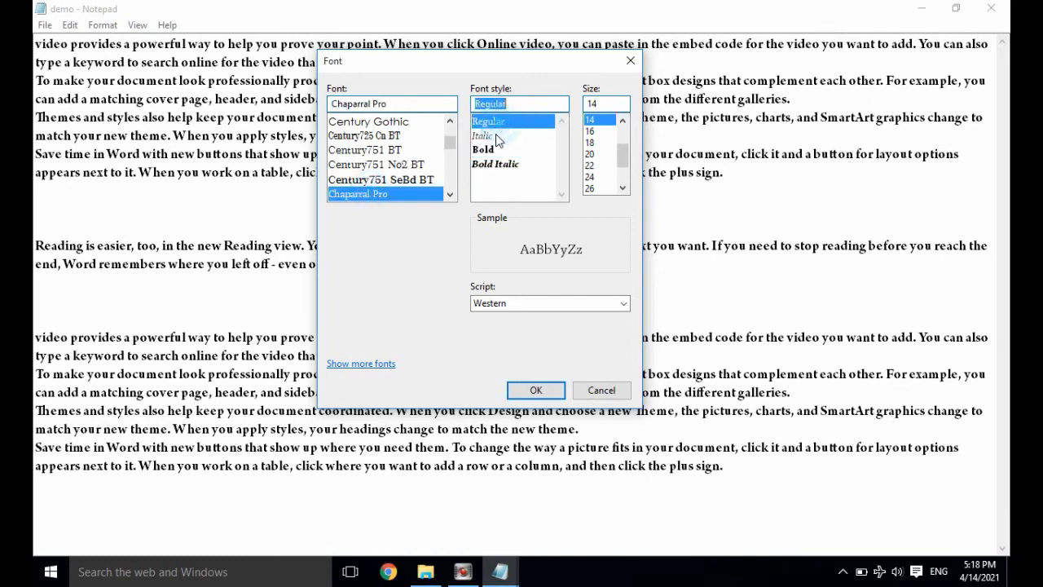
click(492, 135)
click(499, 149)
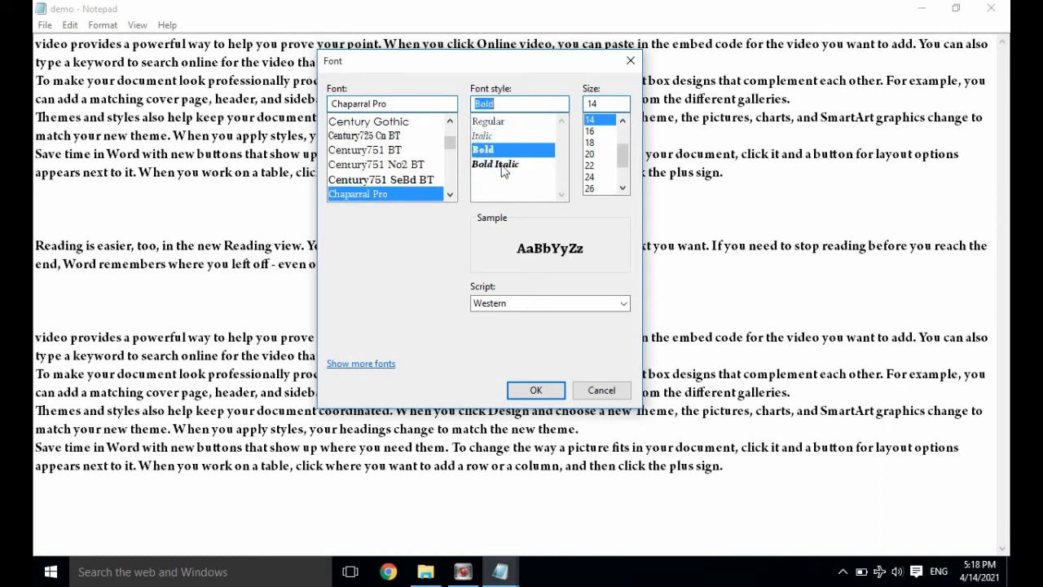
click(512, 165)
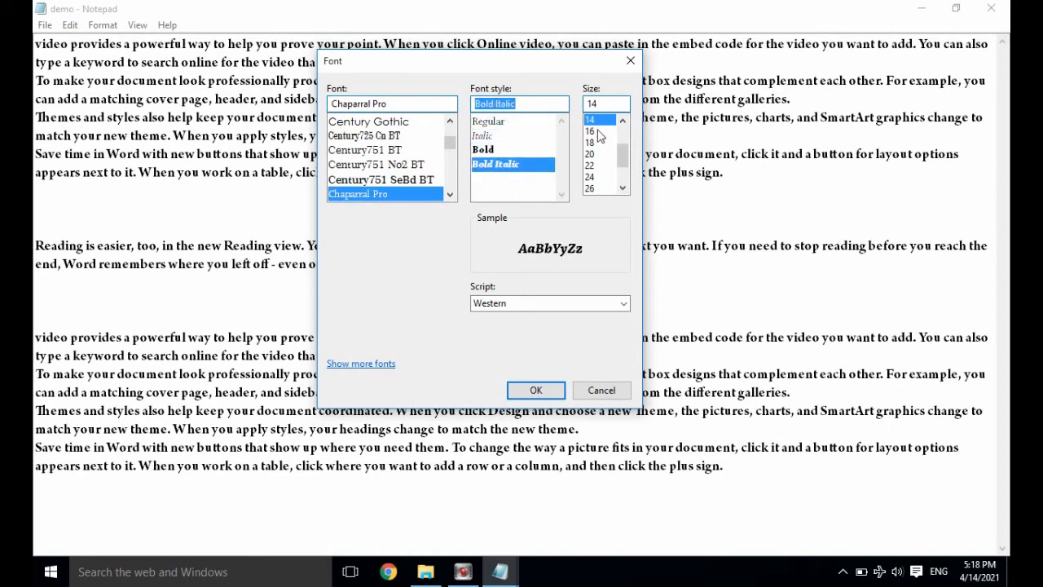
drag(623, 156, 624, 175)
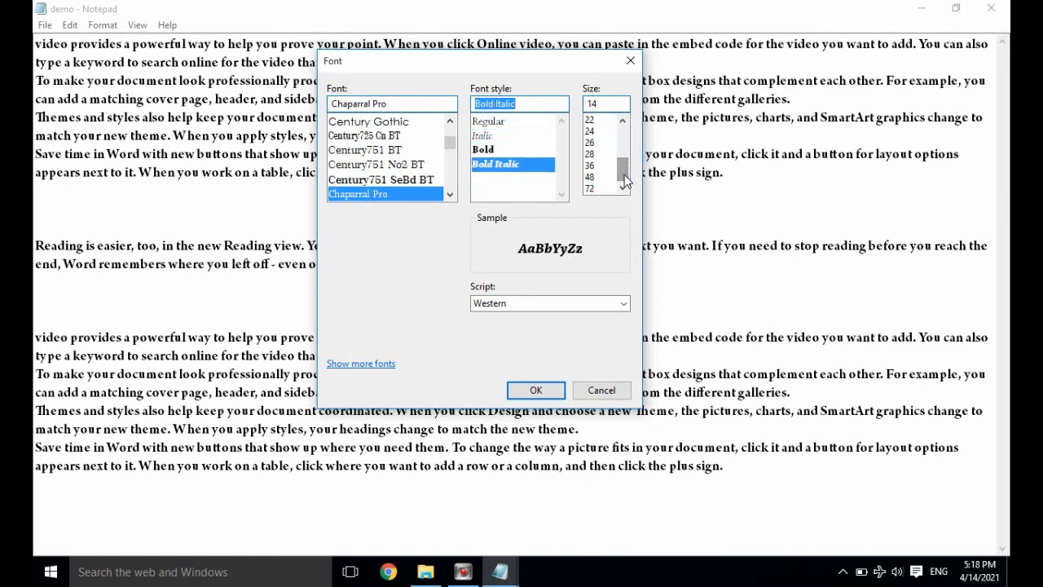
click(594, 155)
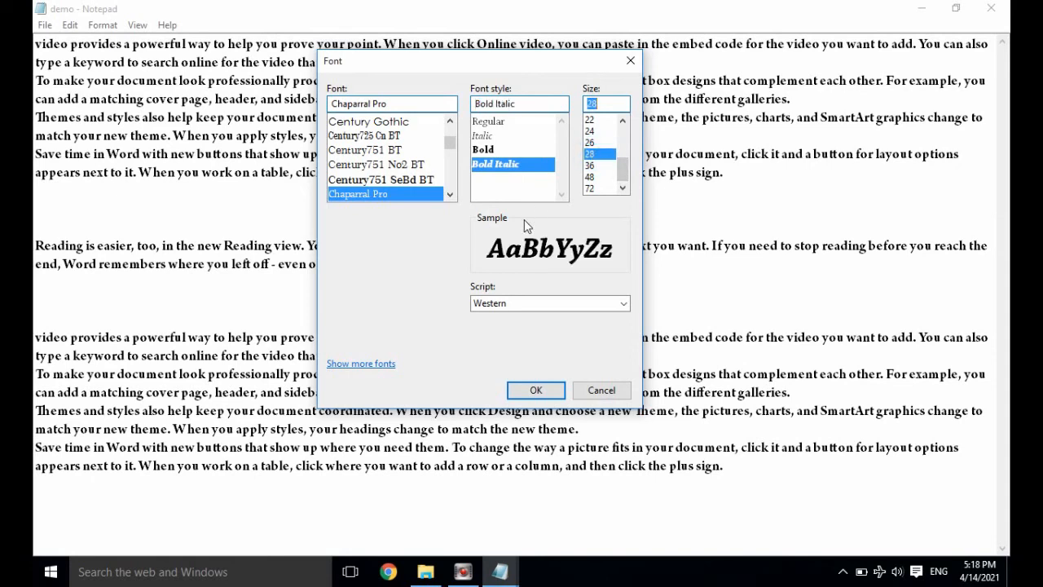
click(536, 389)
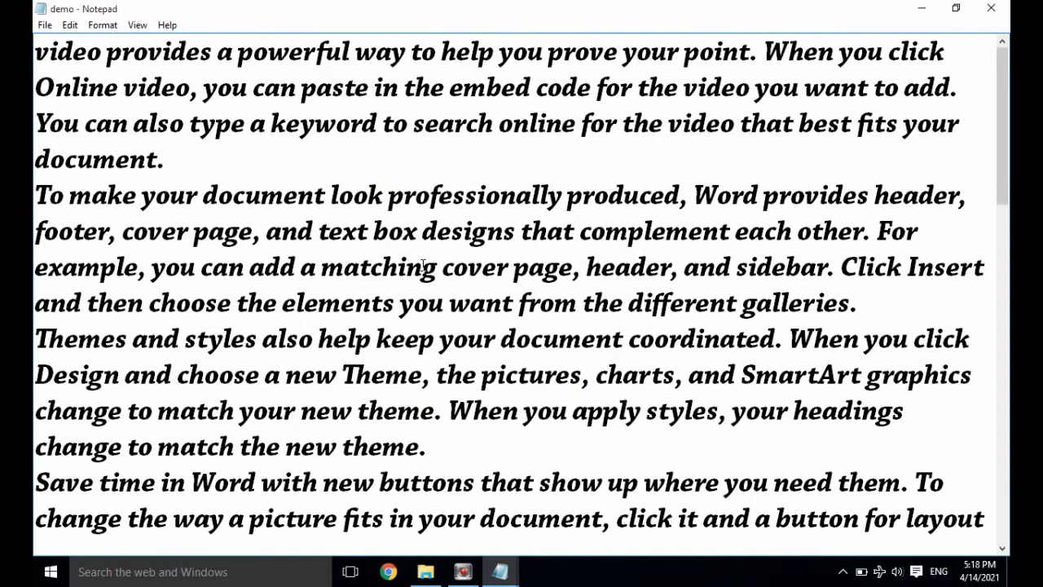
Reopen the Font settings, move the dialog aside and select Biting My Nails as the font.
click(216, 151)
click(103, 25)
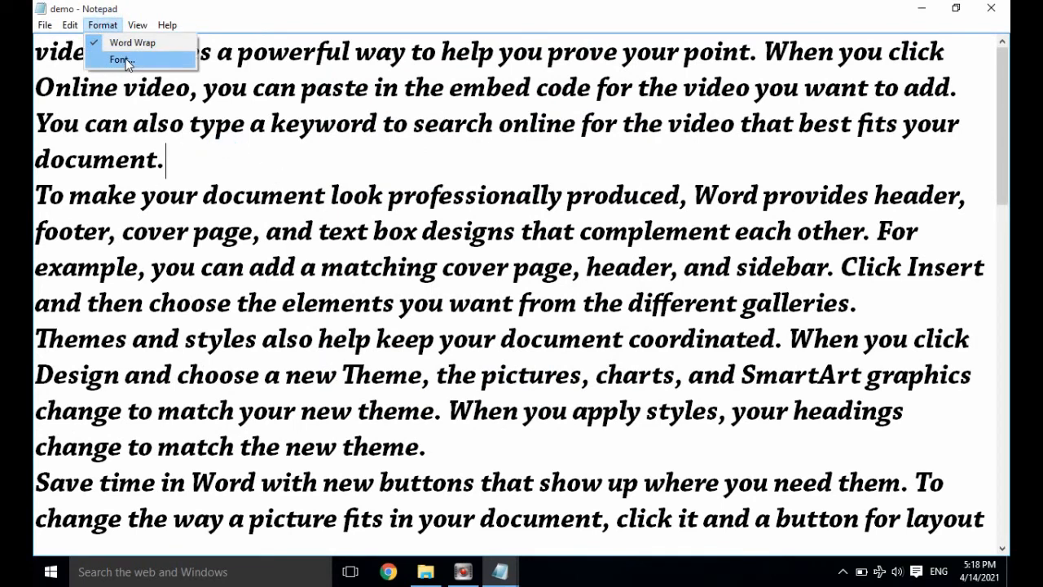
click(122, 60)
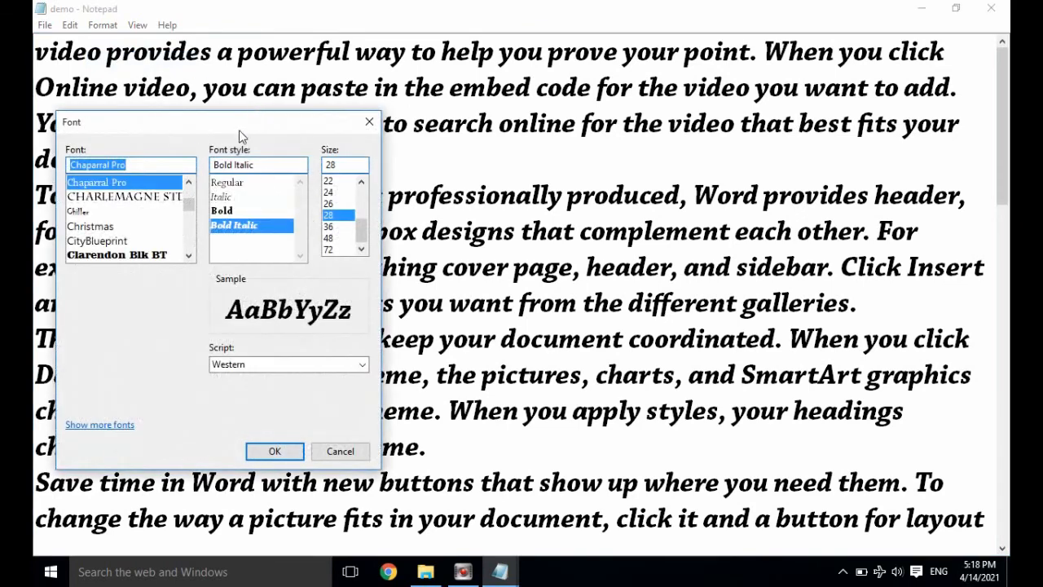
drag(239, 130, 513, 108)
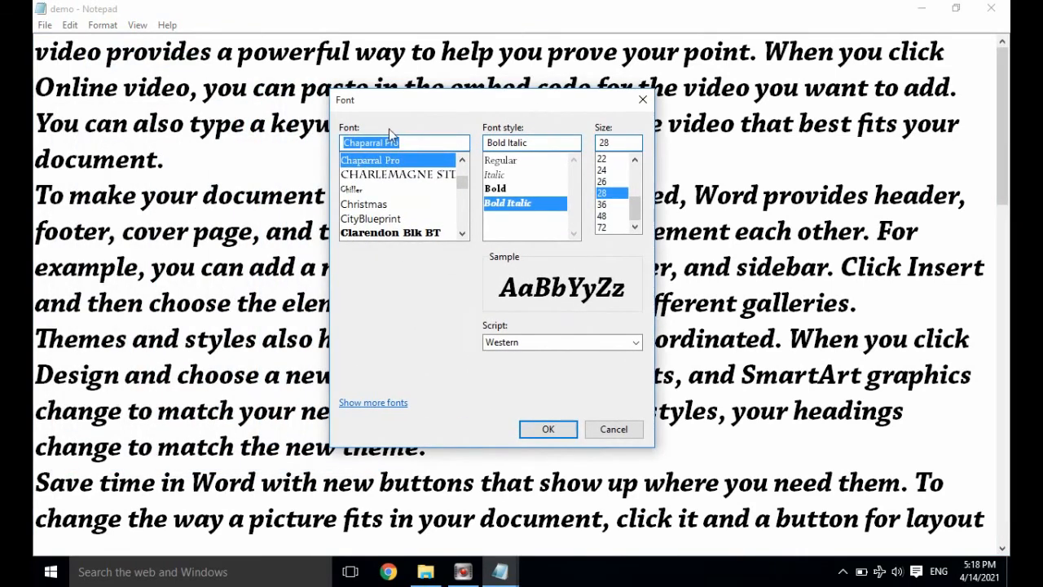
drag(462, 184, 462, 183)
click(430, 189)
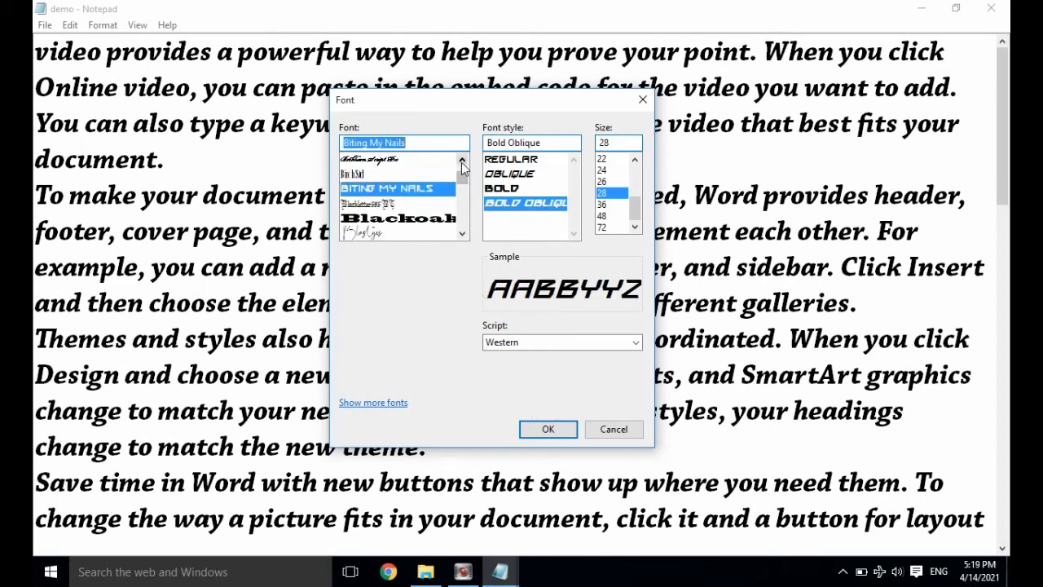
Change the font to Bickham Script Pro at size 36 and apply it to the text.
click(462, 161)
click(462, 160)
click(462, 160)
click(462, 160)
click(462, 160)
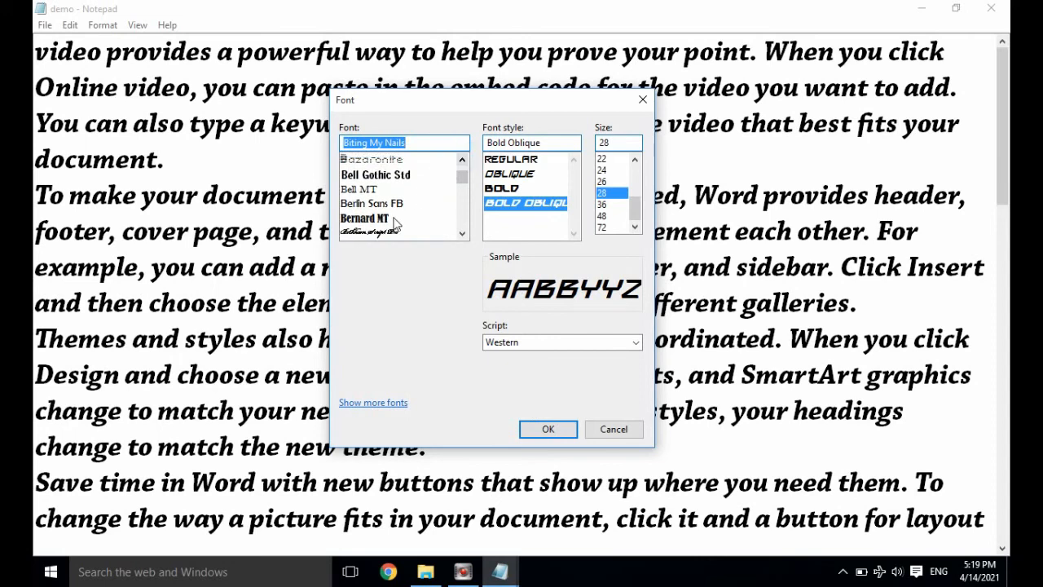
click(377, 232)
click(611, 204)
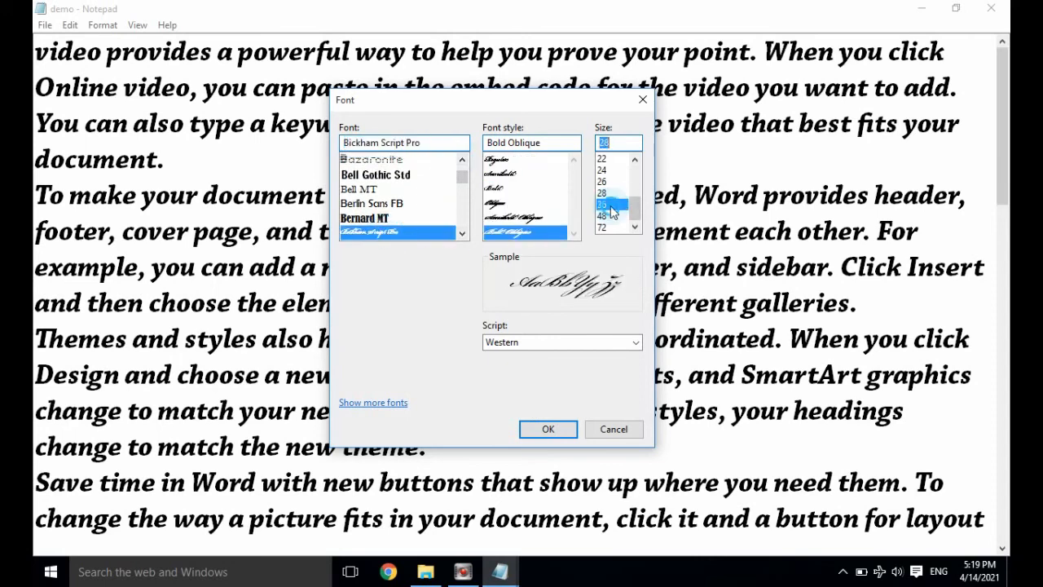
click(550, 428)
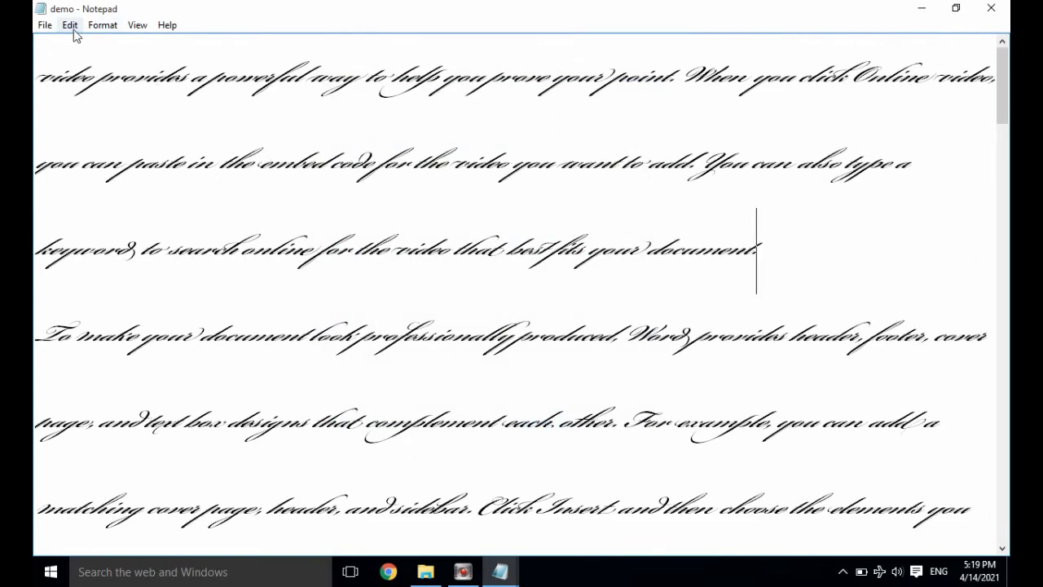
Change the text's font to 2 Narenj in the Font settings and apply it.
click(98, 27)
click(119, 55)
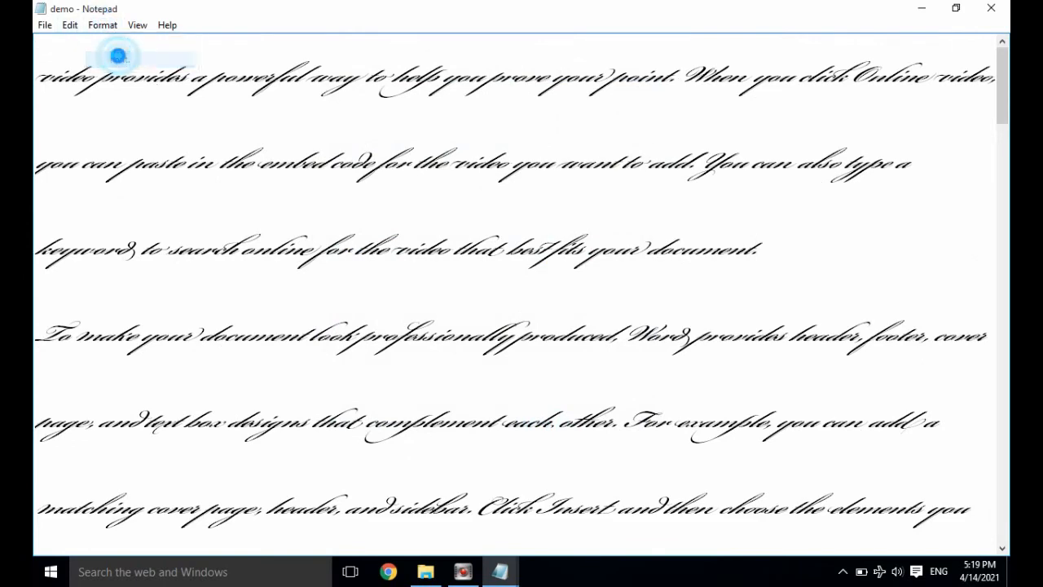
drag(186, 199, 185, 174)
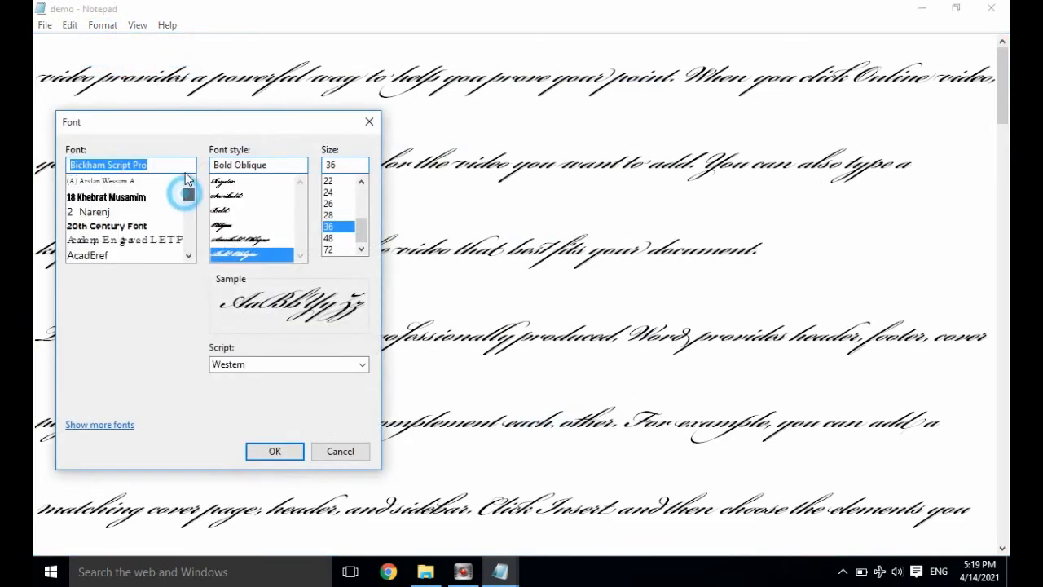
click(133, 212)
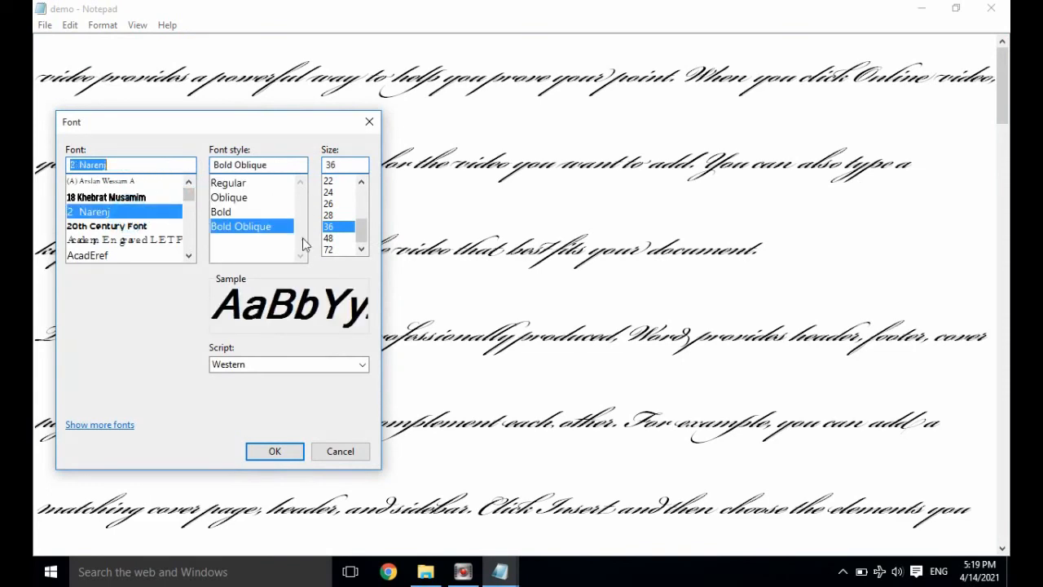
click(279, 448)
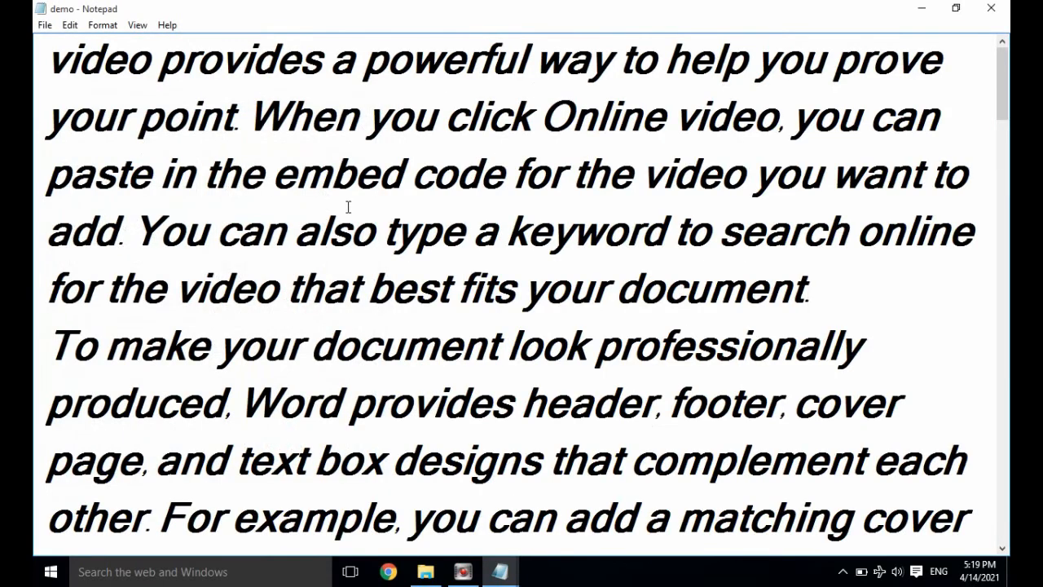
Look at the View and Help options, view the About Notepad information and close it.
click(143, 28)
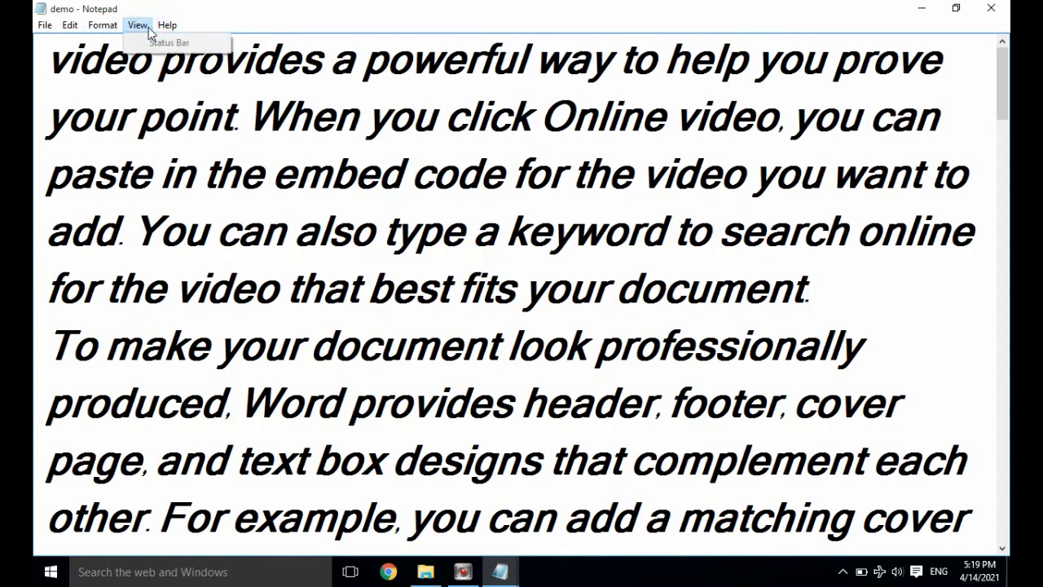
mouse_move(168, 29)
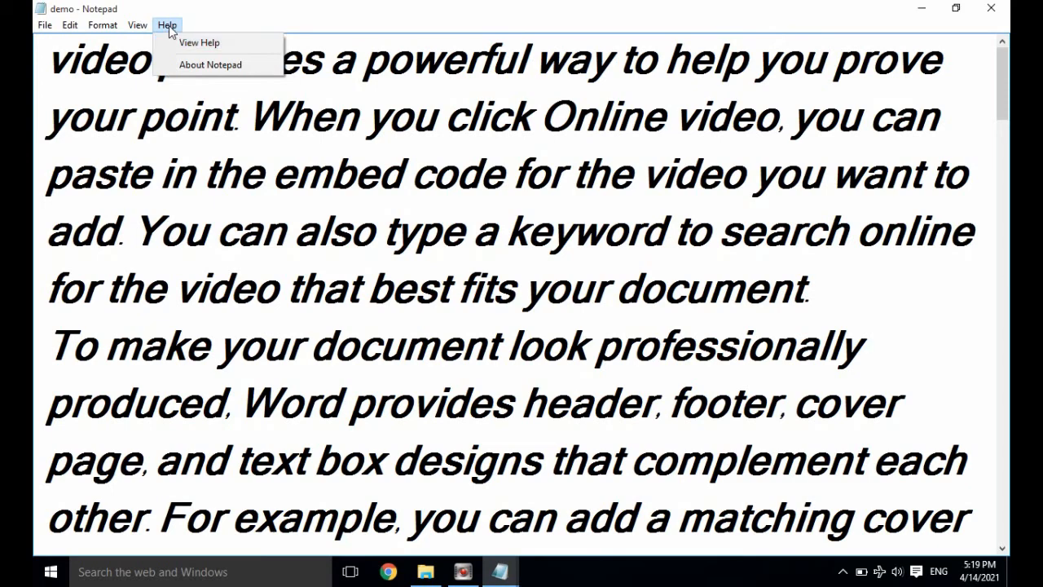
click(193, 72)
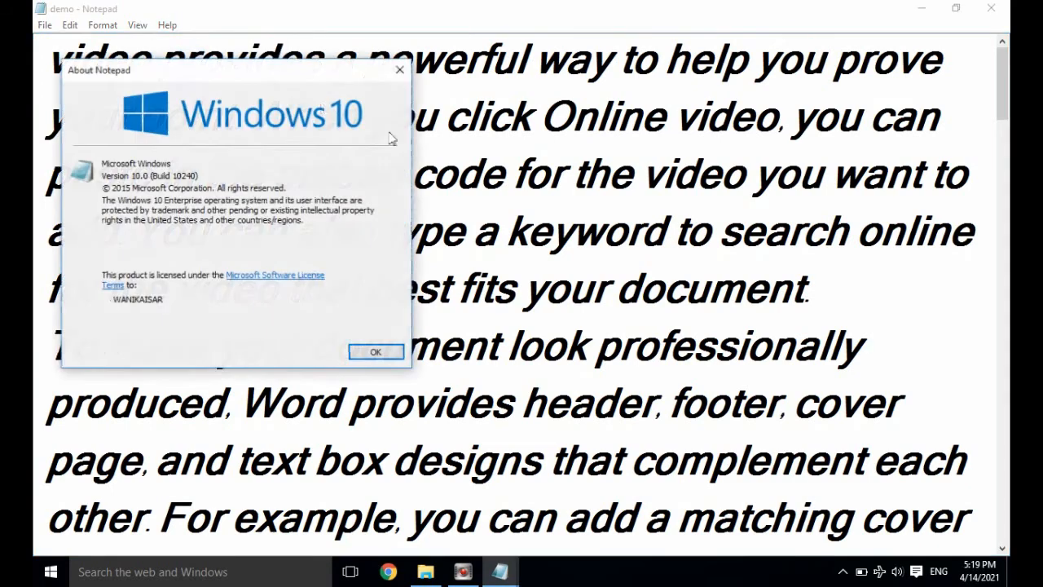
click(375, 352)
Open Notepad's online help and minimize the Get Started window to return to the document.
click(167, 25)
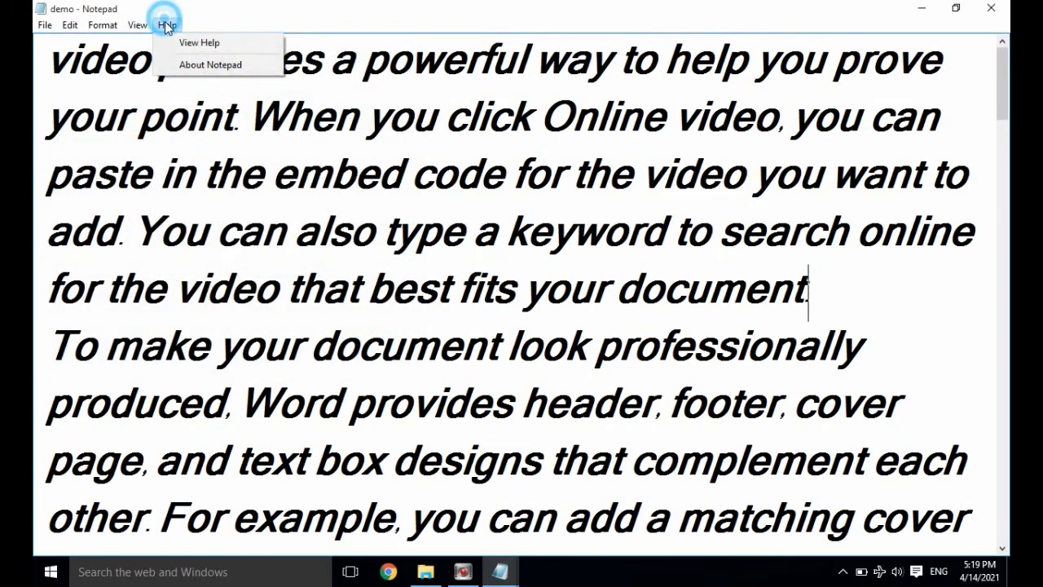
click(207, 40)
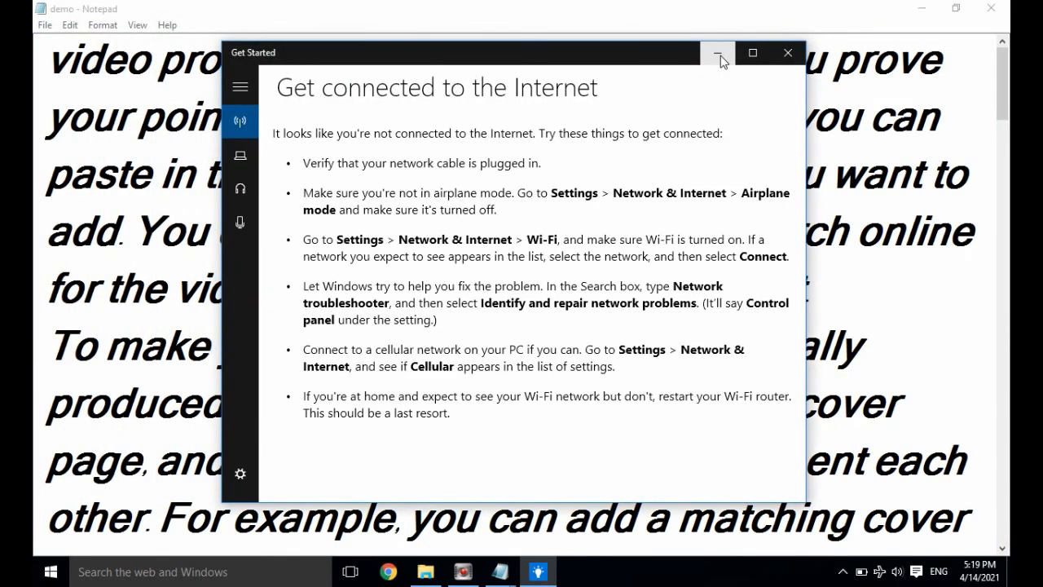
click(717, 54)
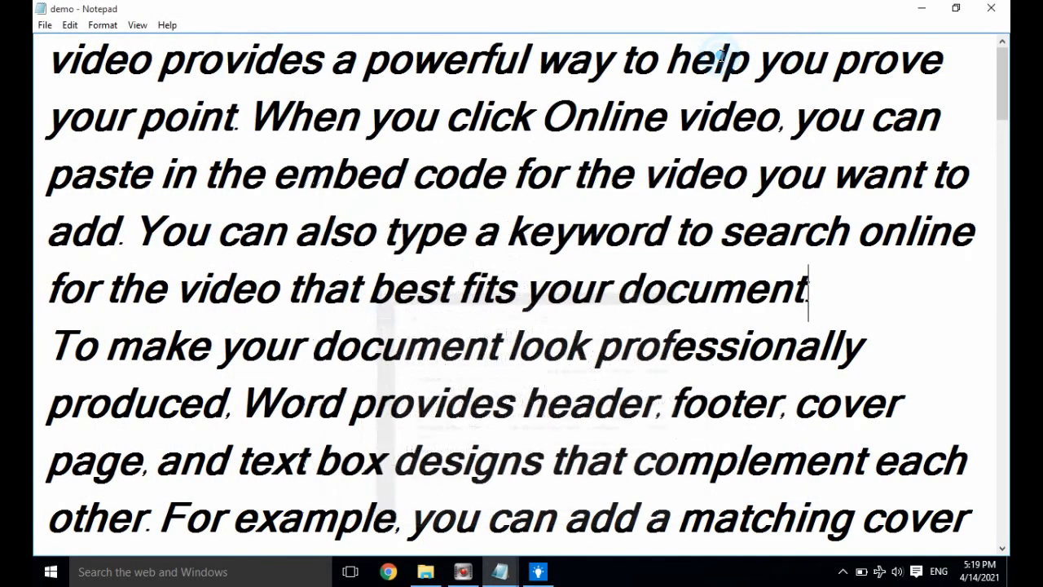